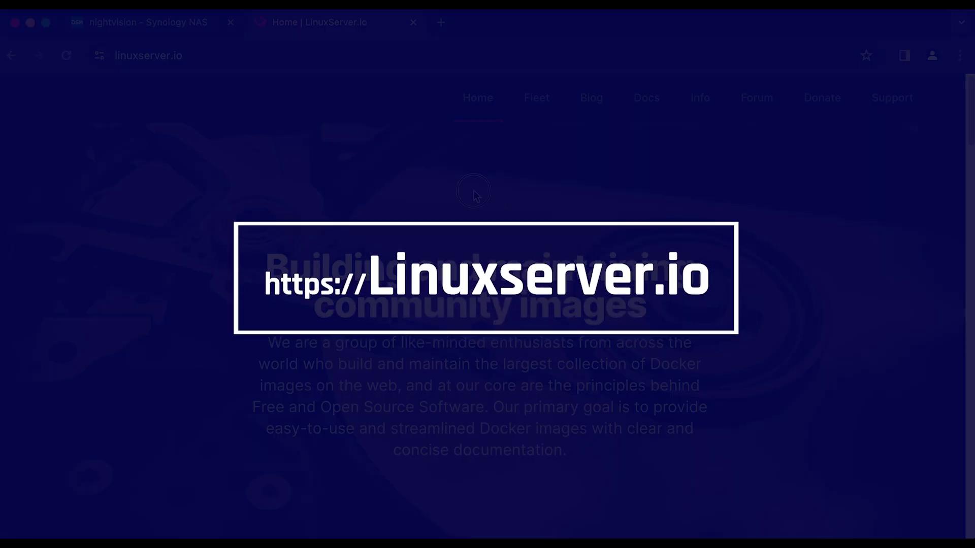
- In the LinuxServer.io container images docs, go to the webtop image page
right_click(472, 181)
left_click(555, 116)
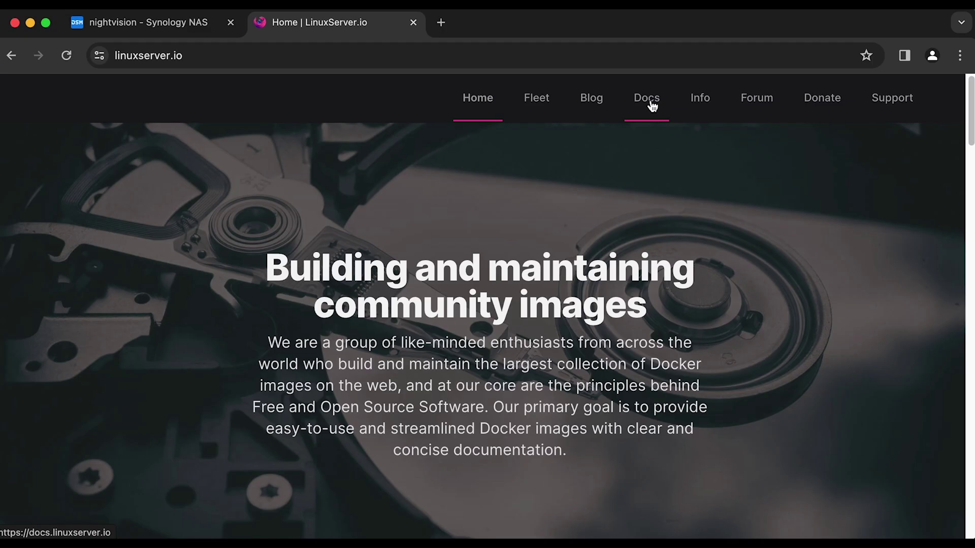
left_click(648, 99)
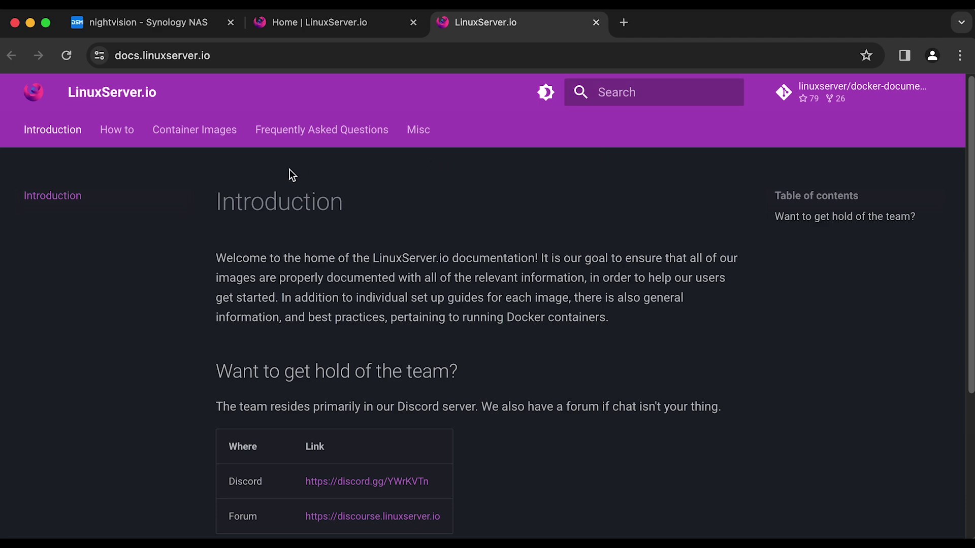
left_click(183, 134)
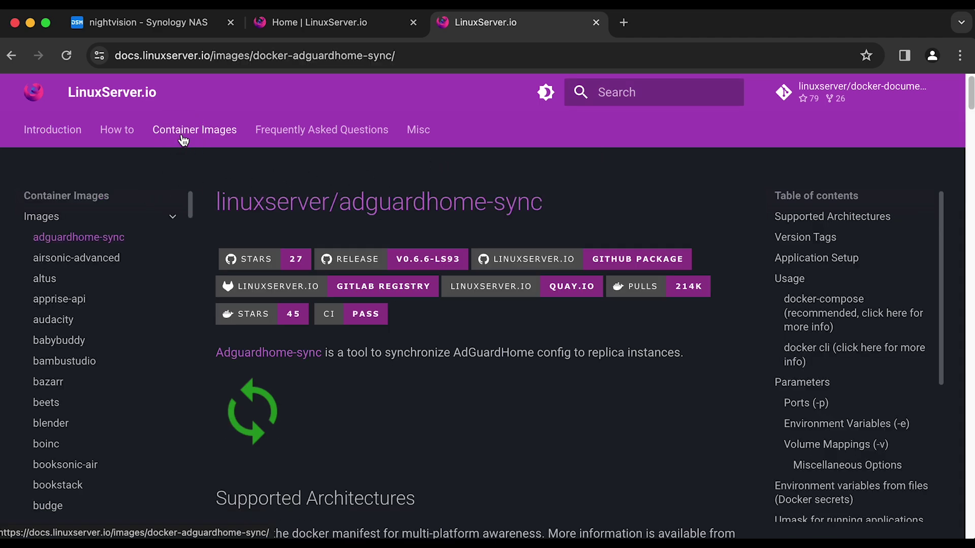
scroll(189, 231, "down", 5)
scroll(189, 231, "down", 20)
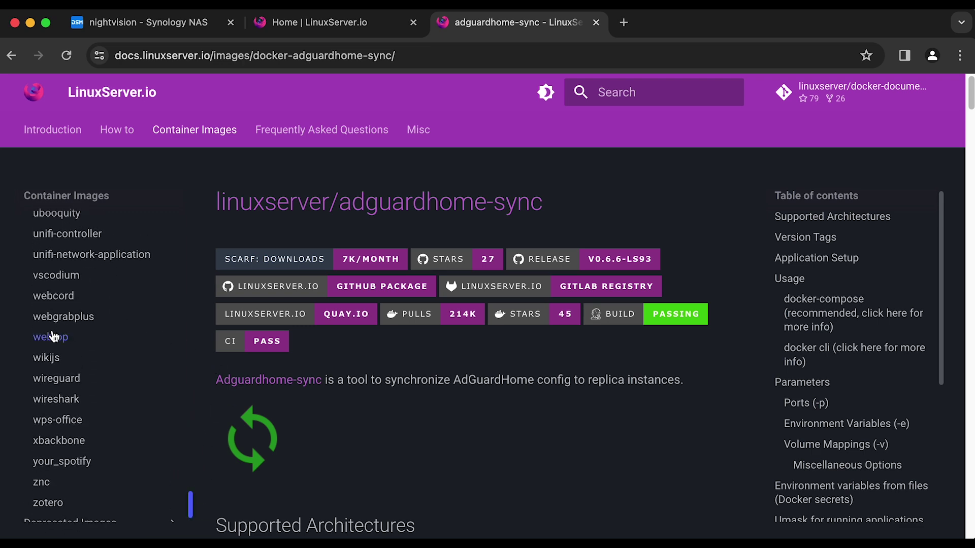
left_click(55, 335)
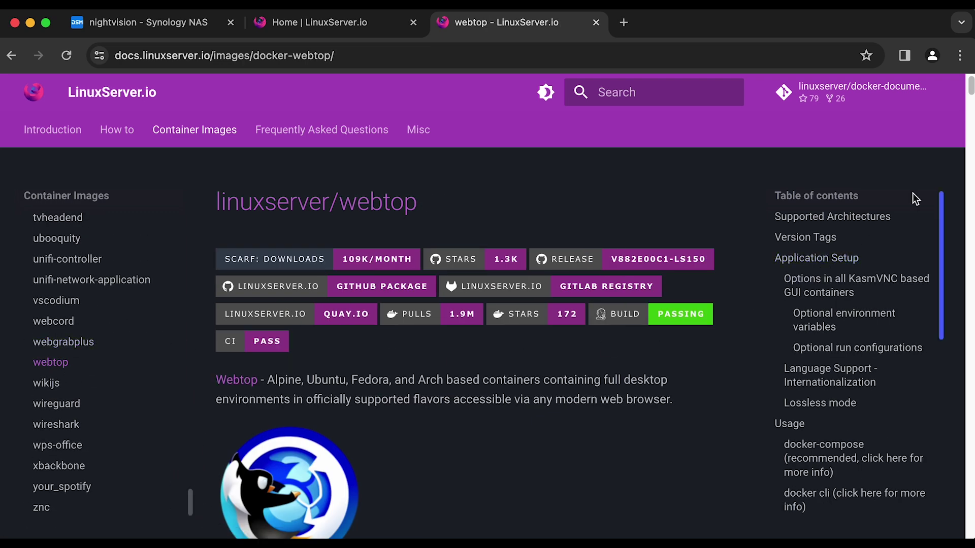
- Scroll to the webtop docker-compose example and copy it
left_click_drag(970, 85, 970, 127)
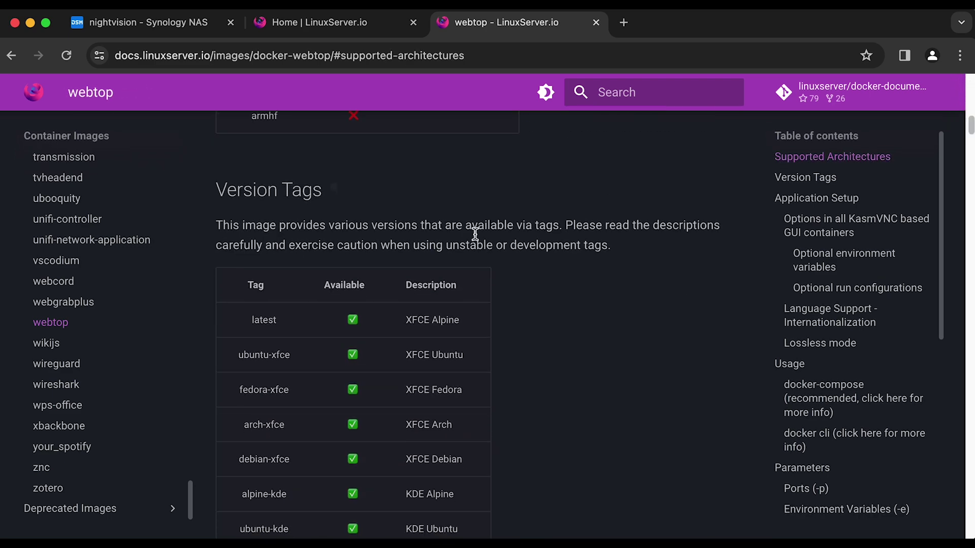
scroll(101, 325, "up", 10)
scroll(117, 320, "up", 15)
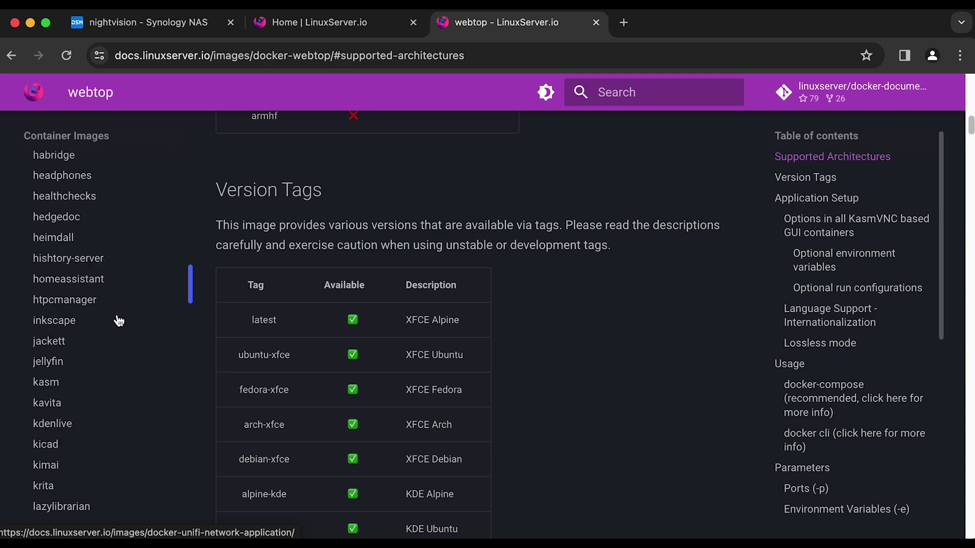
scroll(116, 313, "down", 20)
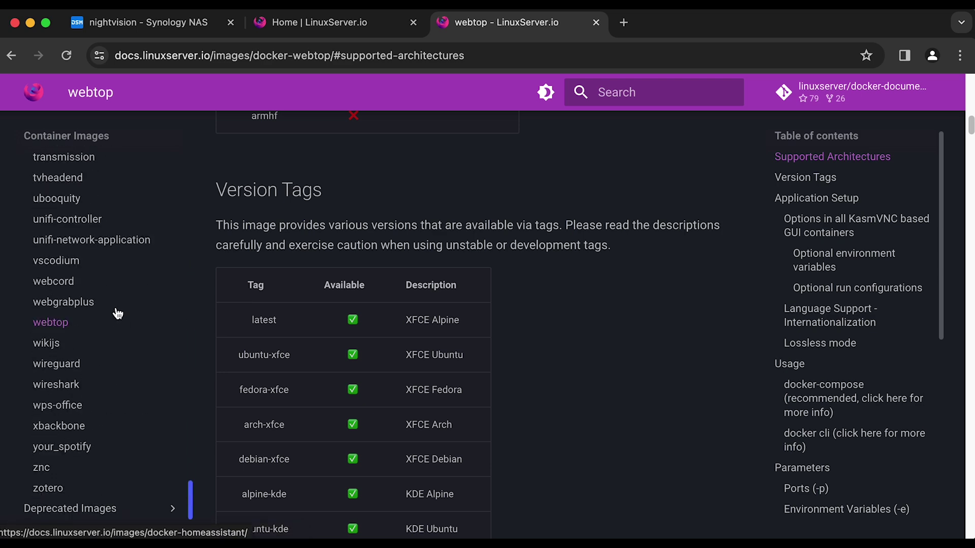
left_click_drag(971, 122, 968, 283)
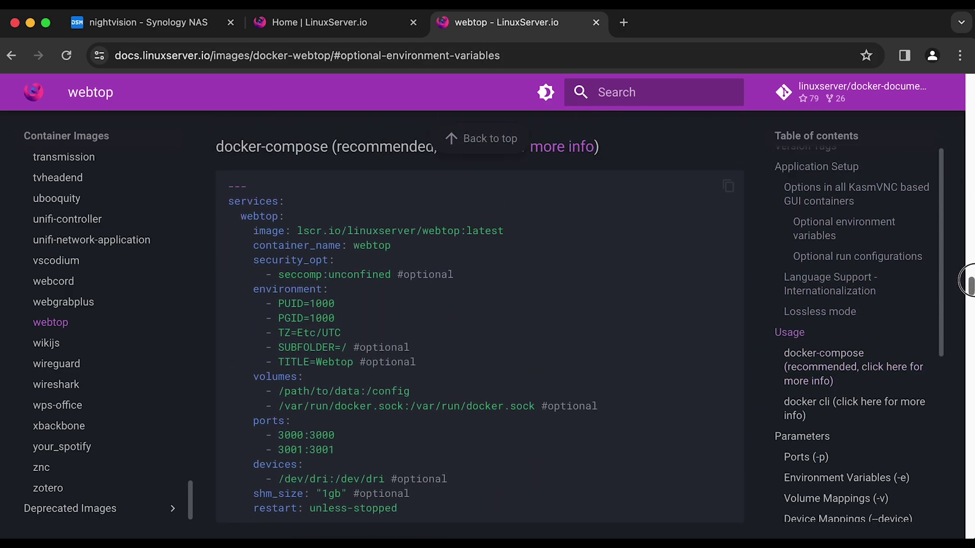
left_click(729, 183)
- Confirm in Package Center that Container Manager version 20.10.23-1437 is installed
left_click(148, 12)
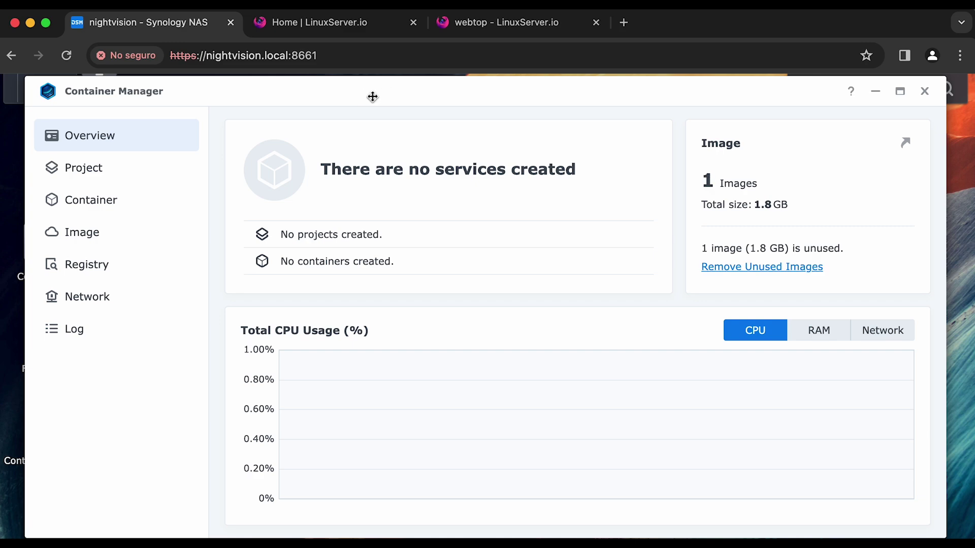
left_click_drag(372, 95, 464, 96)
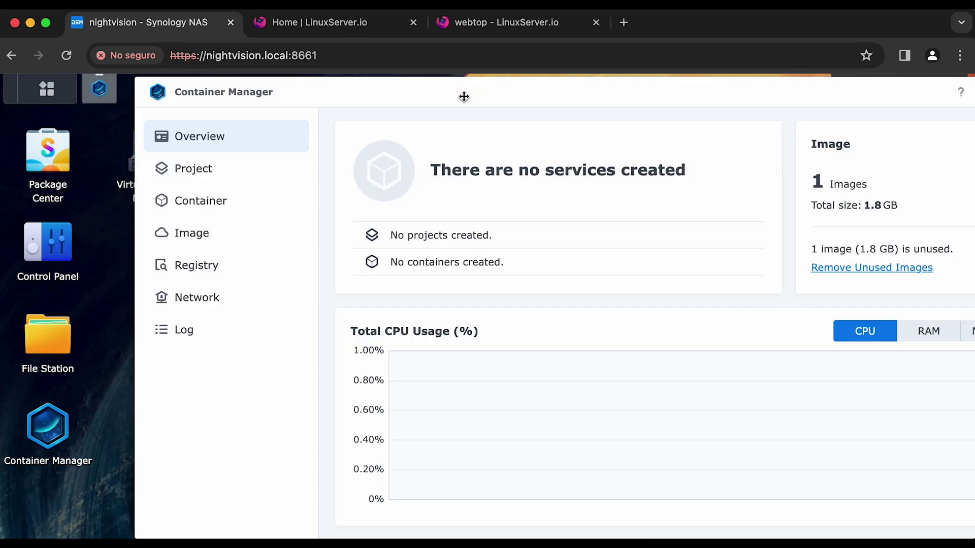
left_click(57, 155)
left_click(337, 154)
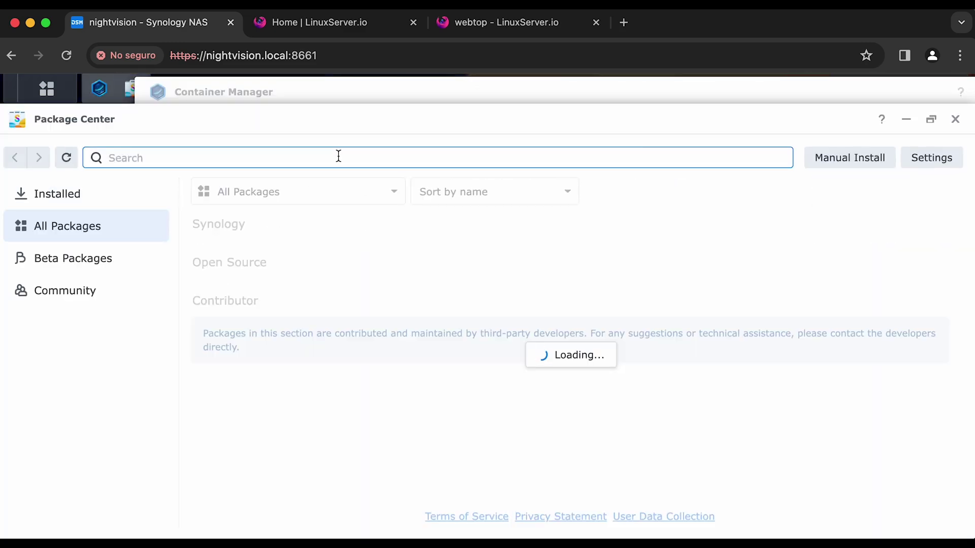
type("cnaitunera manager")
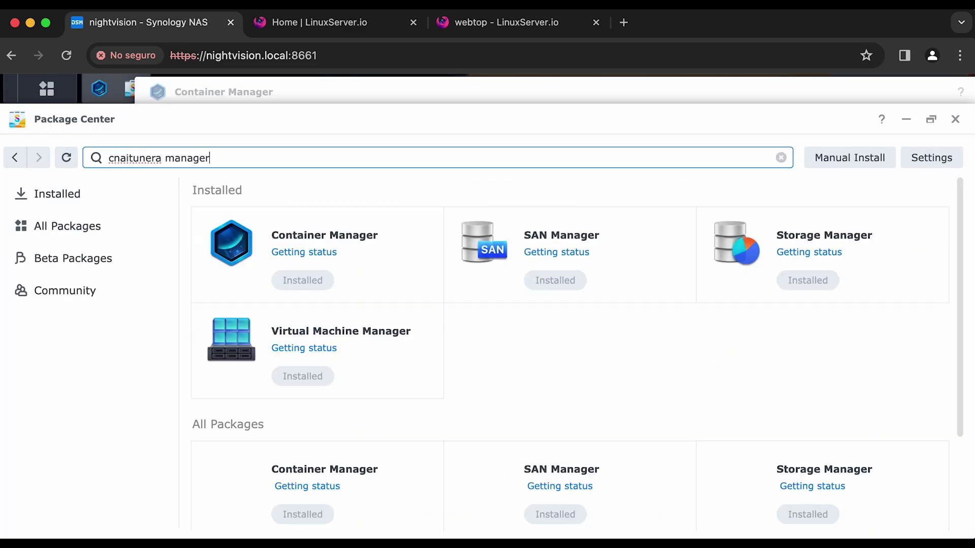
left_click(374, 246)
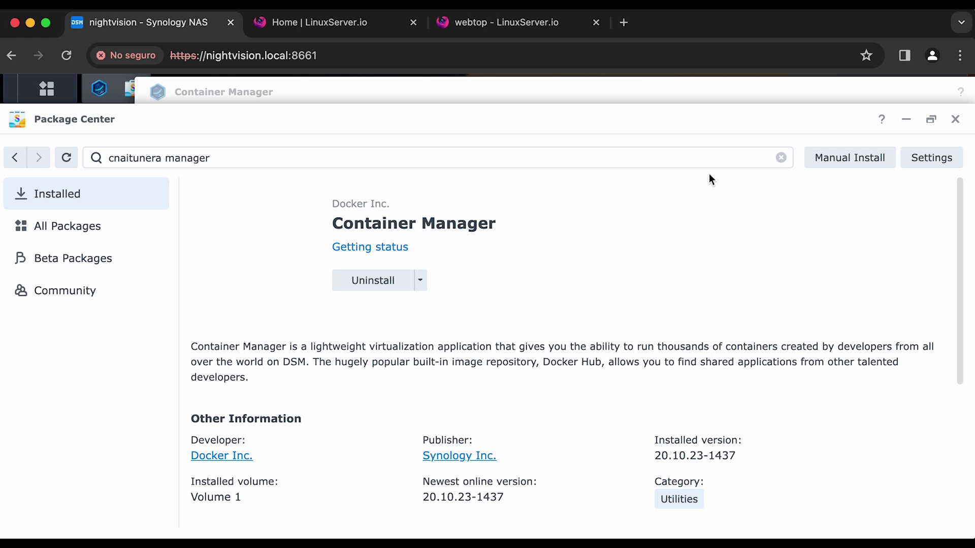
left_click(957, 124)
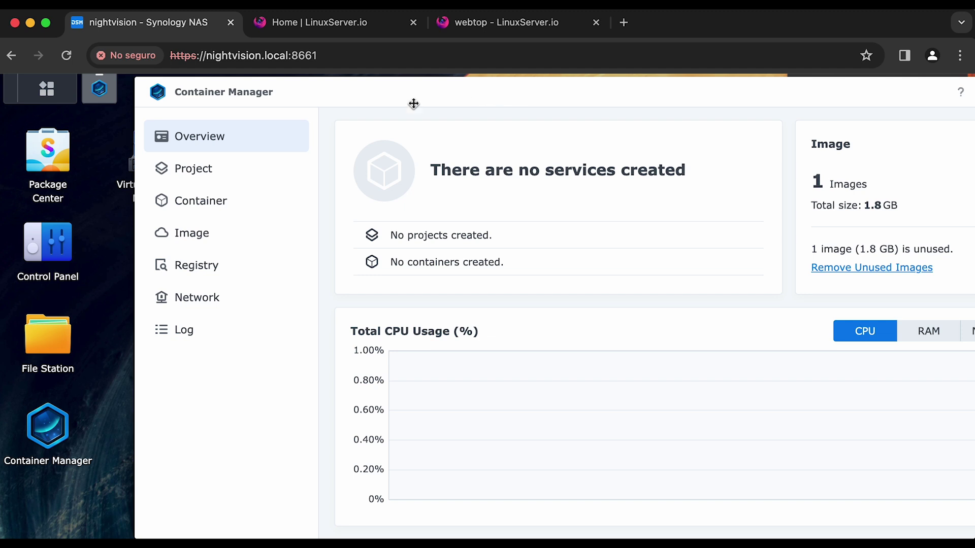
- Create a new project from the Project section and enter webtop as its name
left_click(246, 171)
left_click(686, 392)
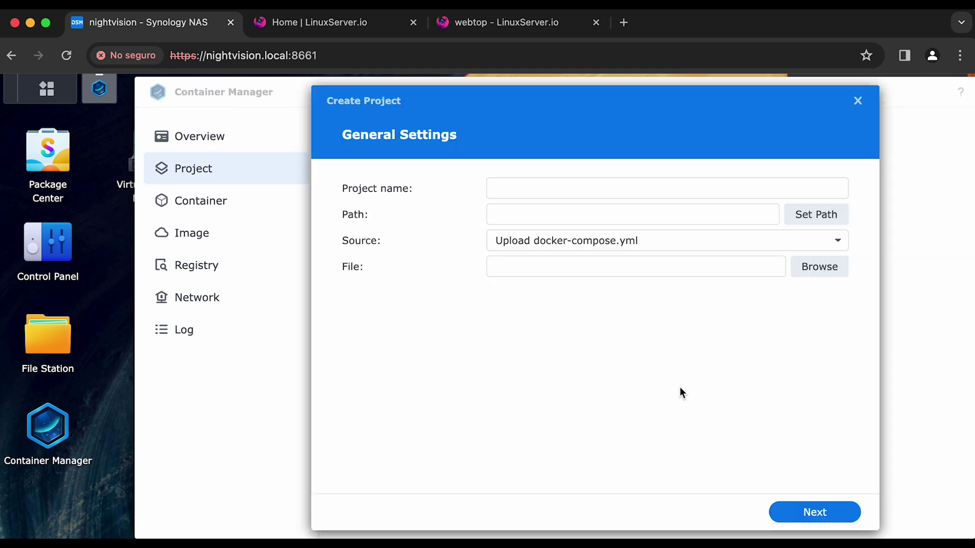
left_click(504, 189)
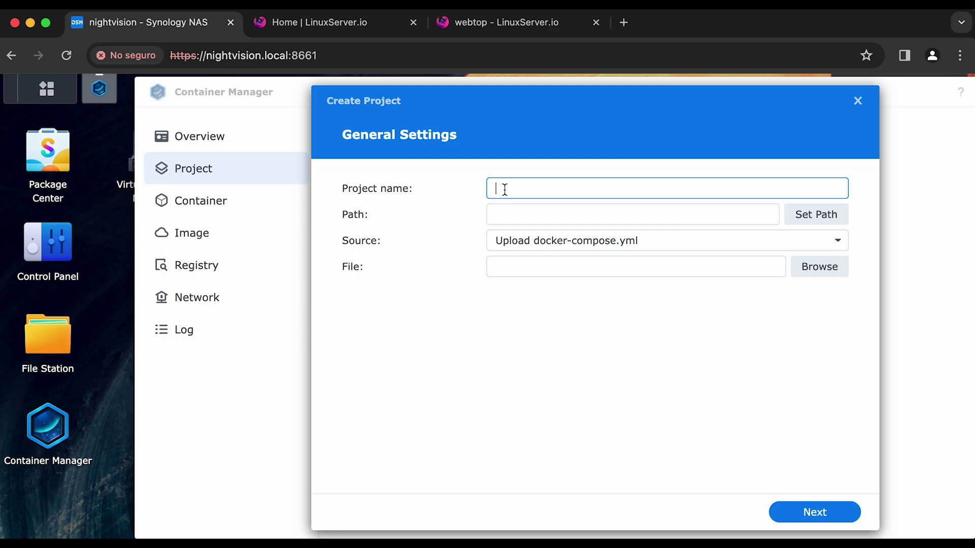
type("webtop")
key("super+a")
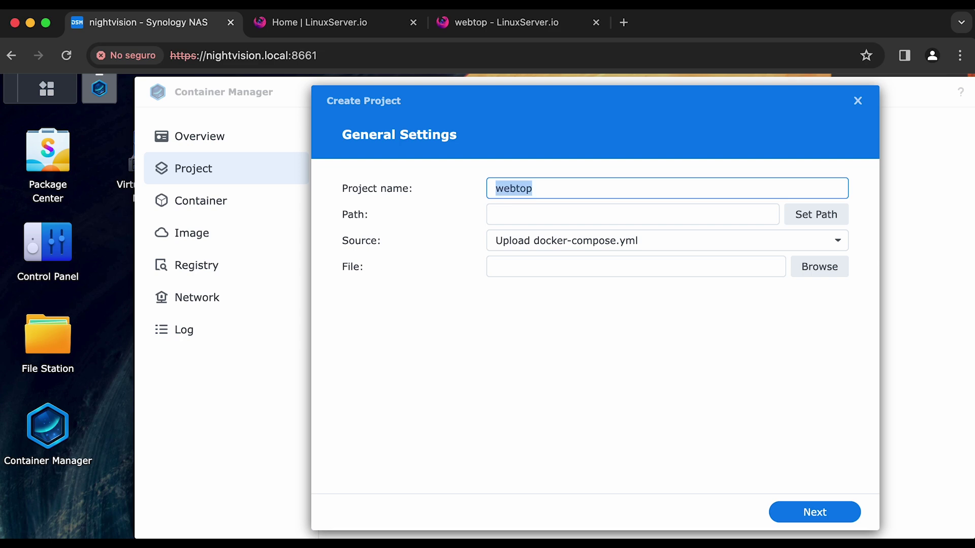
type("freshrss")
key("super+a")
type("web")
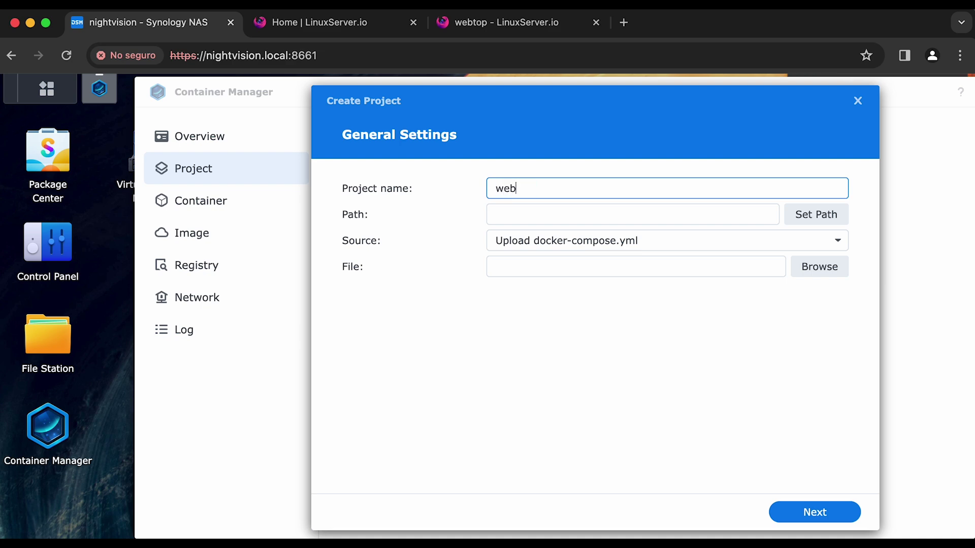
type("top")
key("Tab")
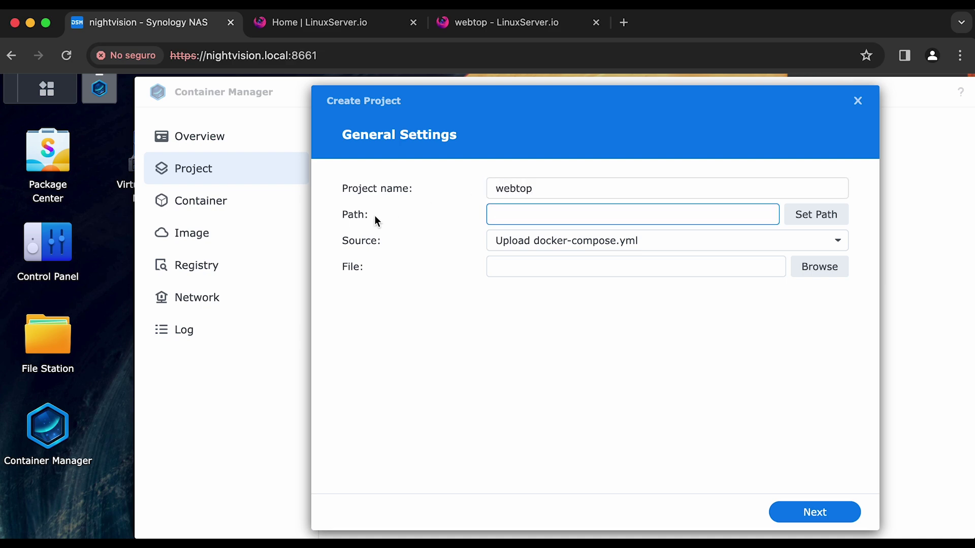
- Open the docker shared folder in File Station
left_click(50, 338)
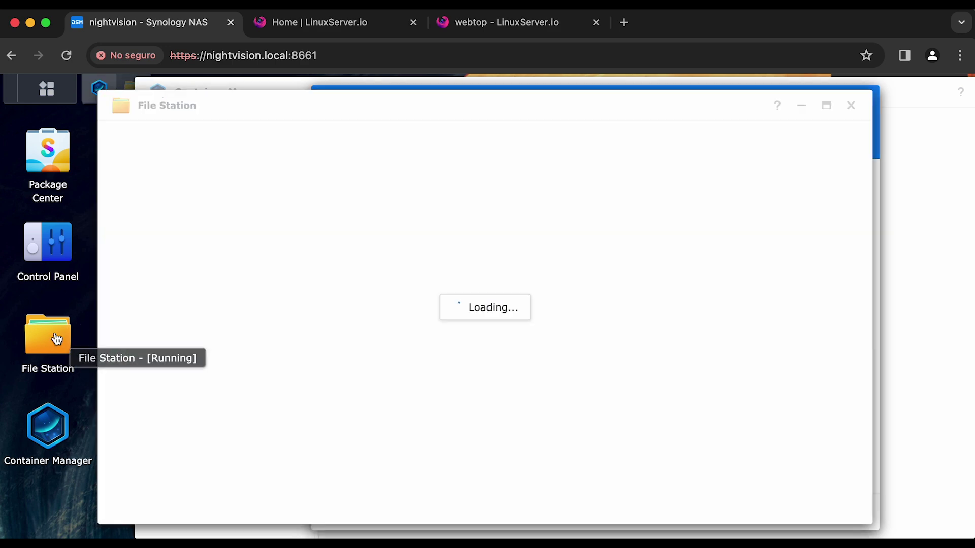
left_click_drag(417, 111, 347, 100)
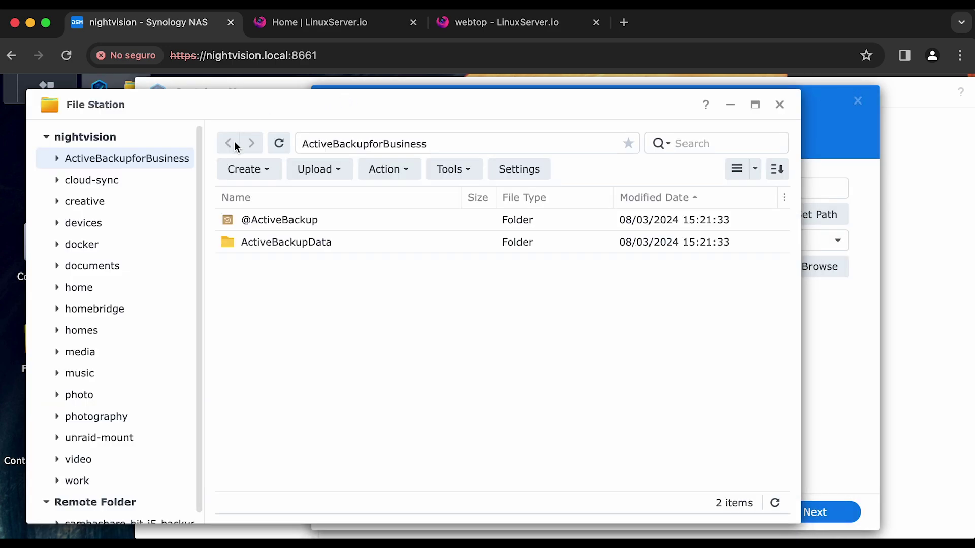
left_click(138, 249)
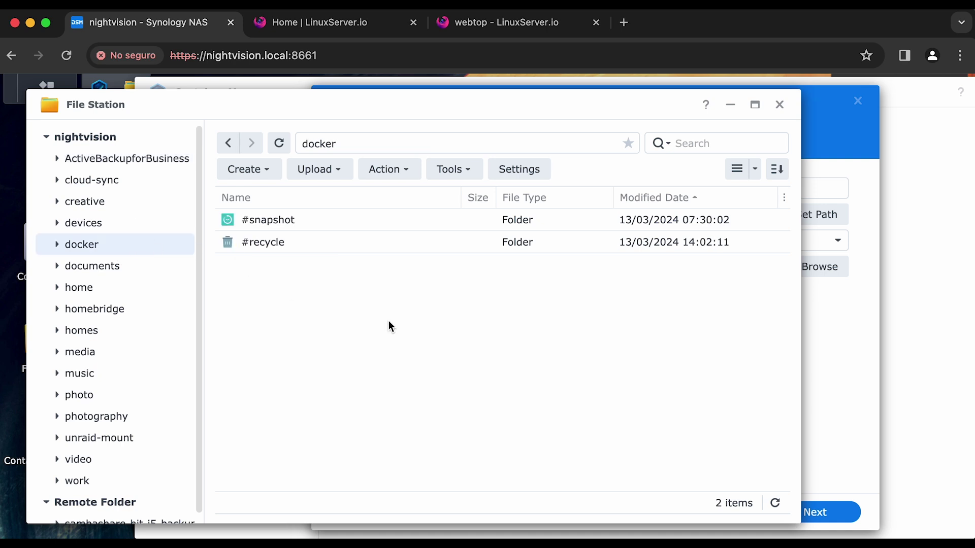
- Create a new webtop folder inside docker and open it
right_click(351, 309)
left_click(398, 267)
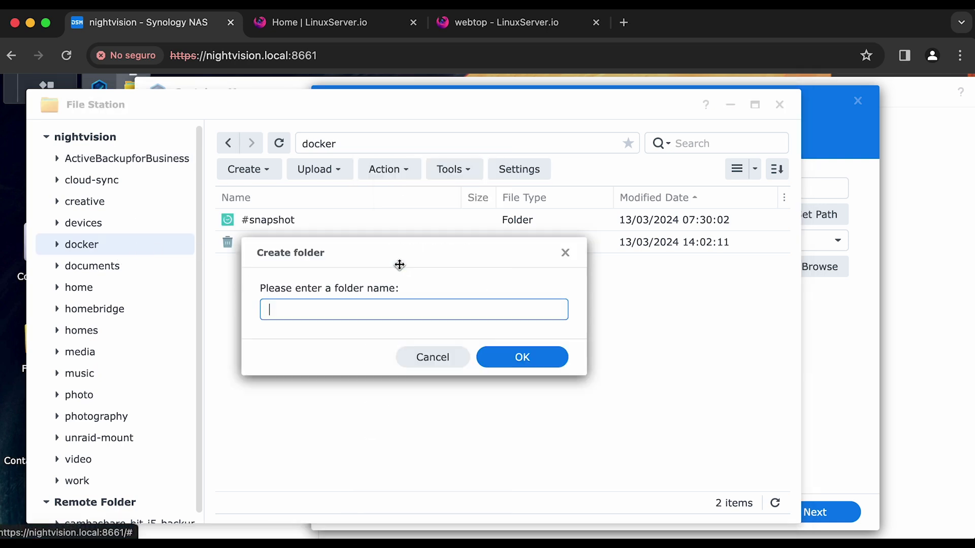
type("webtop")
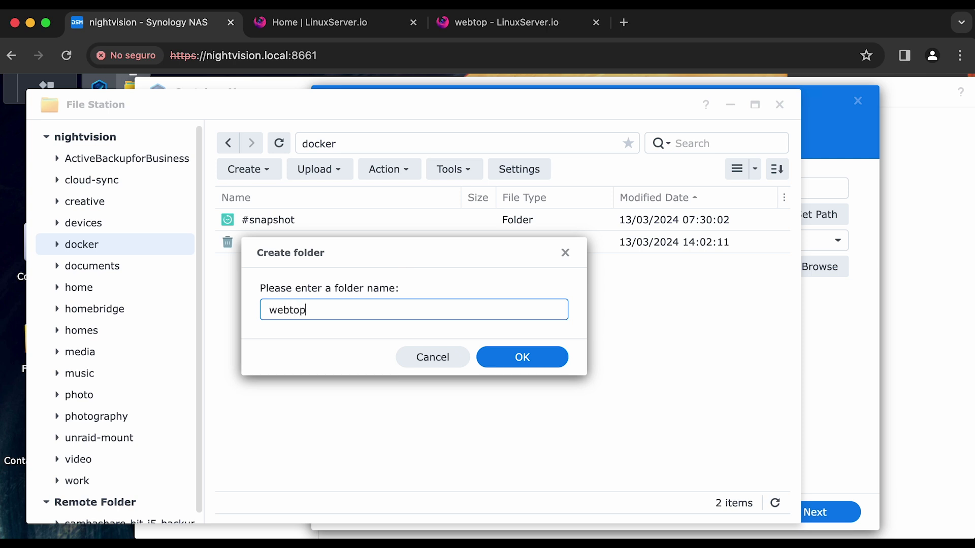
key("Return")
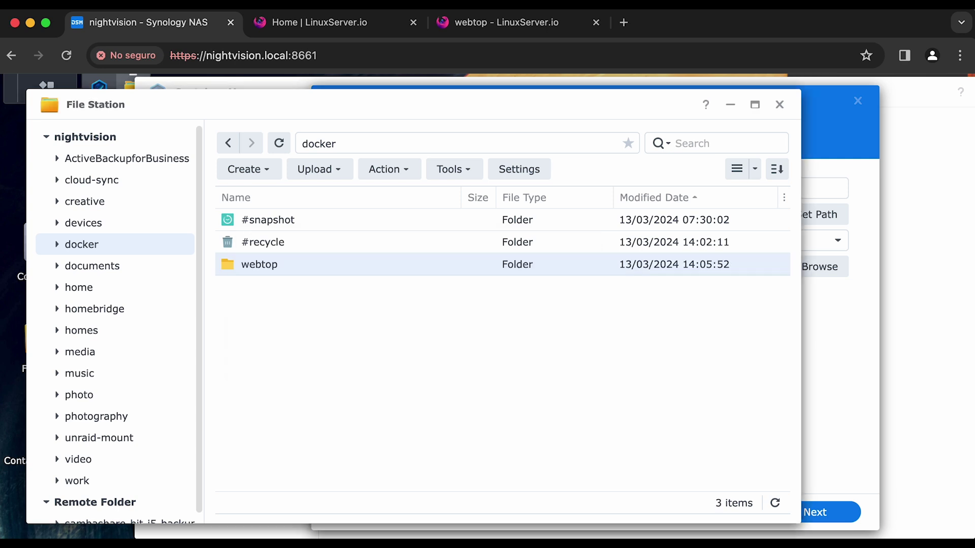
double_click(313, 264)
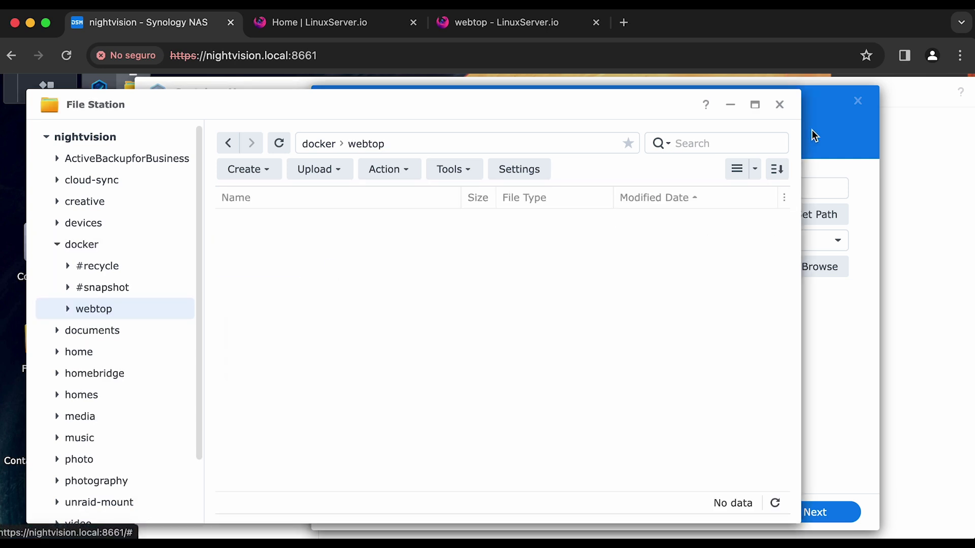
- Set the webtop project's path to /docker/webtop
left_click(837, 133)
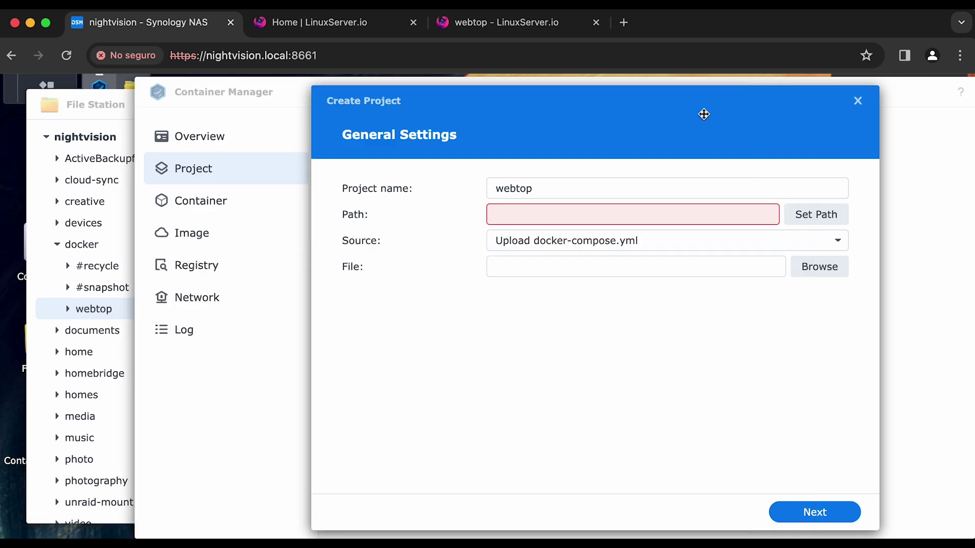
left_click(812, 215)
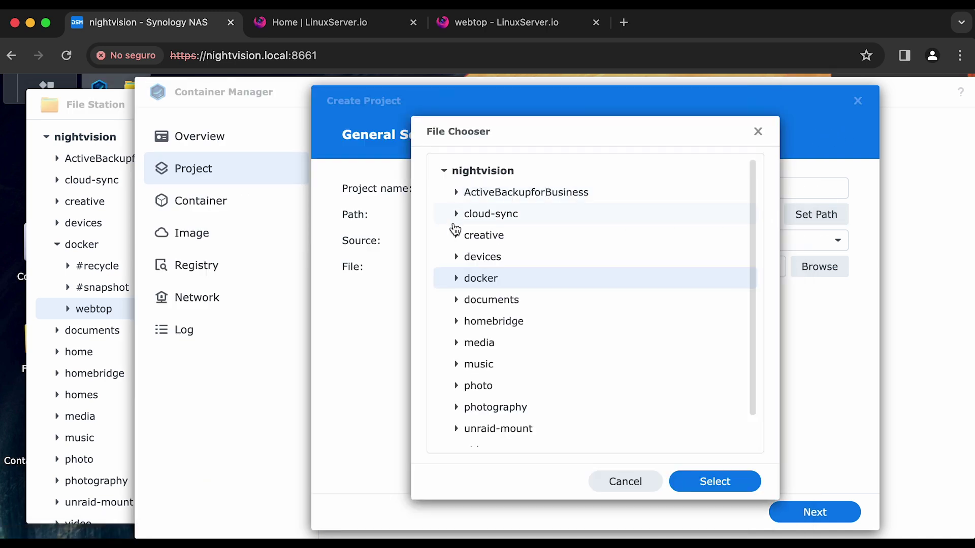
left_click(454, 278)
left_click(613, 325)
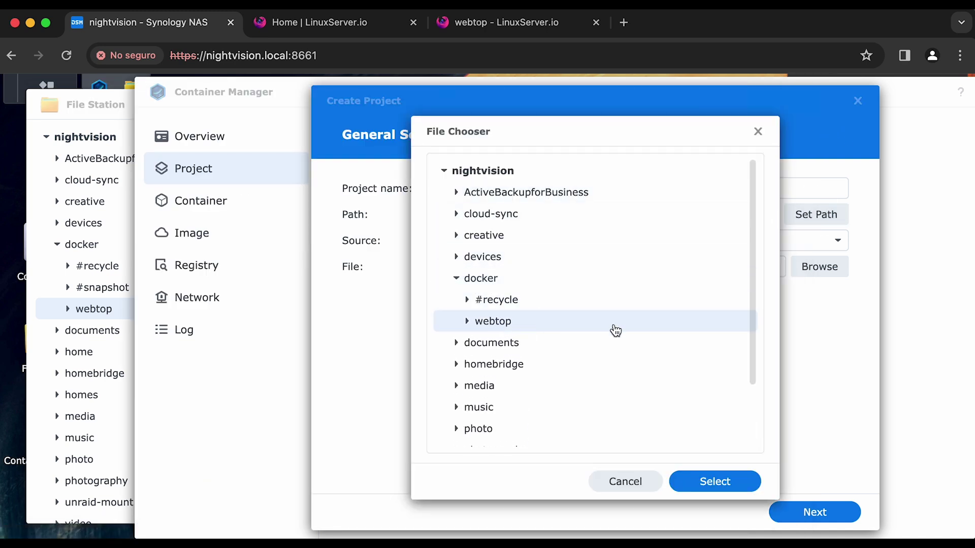
left_click(718, 482)
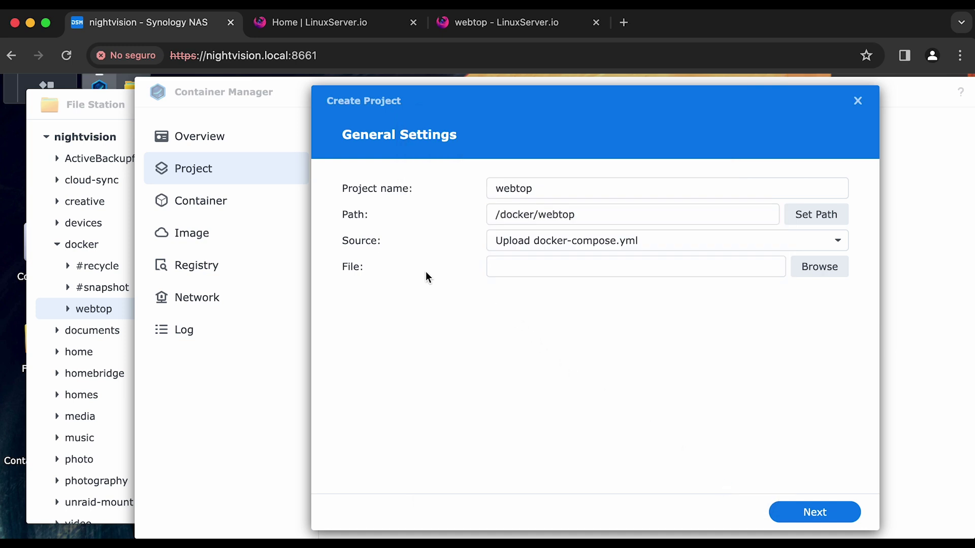
- Choose Create docker-compose.yml as the source and paste the webtop compose example
left_click(574, 247)
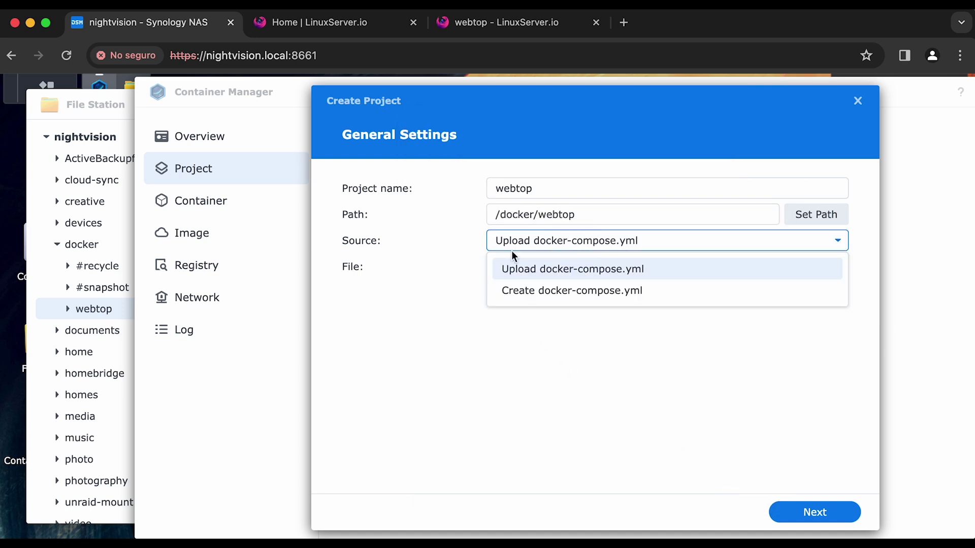
left_click(547, 289)
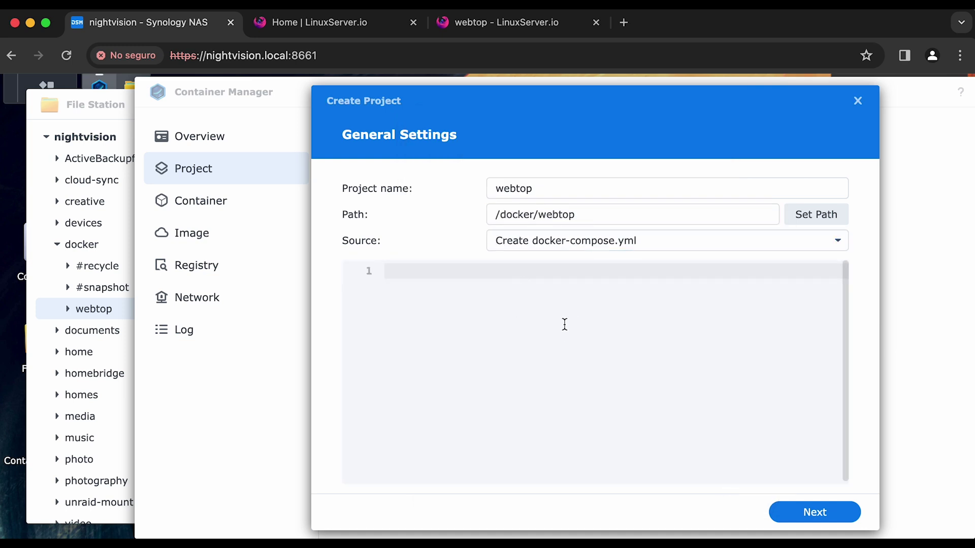
type("--- services:   webtop:     image: lscr.io/linuxserver/webtop:latest     container_name: webtop     security_opt:       - seccomp:unconfined #optional     environment:       - PUID=1000       - PGID=1000       - TZ=Etc/UTC       - SUBFOLDER=/ #optional       - TITLE=Webtop #optional     volumes:       - /path/to/data:/config       - /var/run/docker.sock:/var/run/docker.sock #optional     ports:       - 3000:3000       - 3001:3001     devices:       - /dev/dri:/dev/dri #optional     shm_size: \"1gb\" #optional     restart: unless-stopped")
scroll(564, 324, "up", 3)
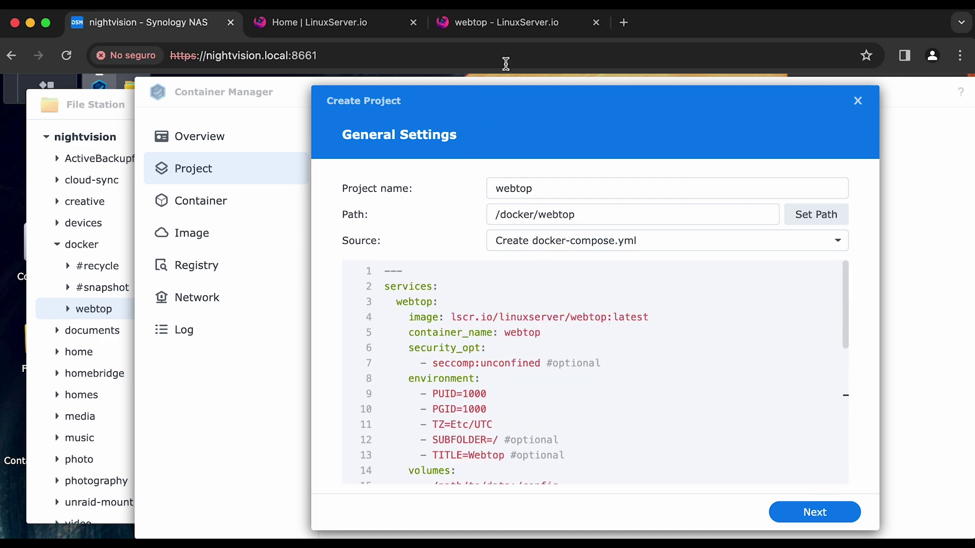
left_click(513, 24)
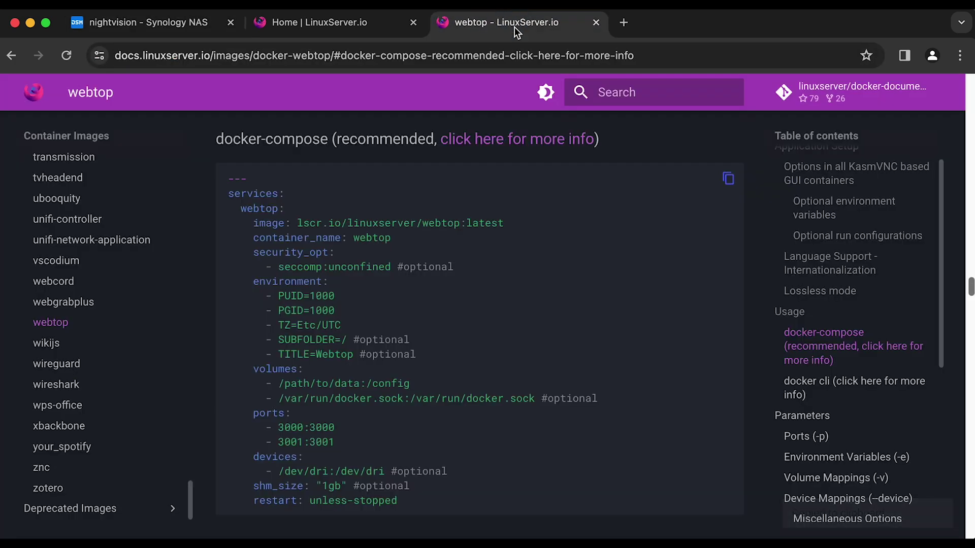
left_click(220, 31)
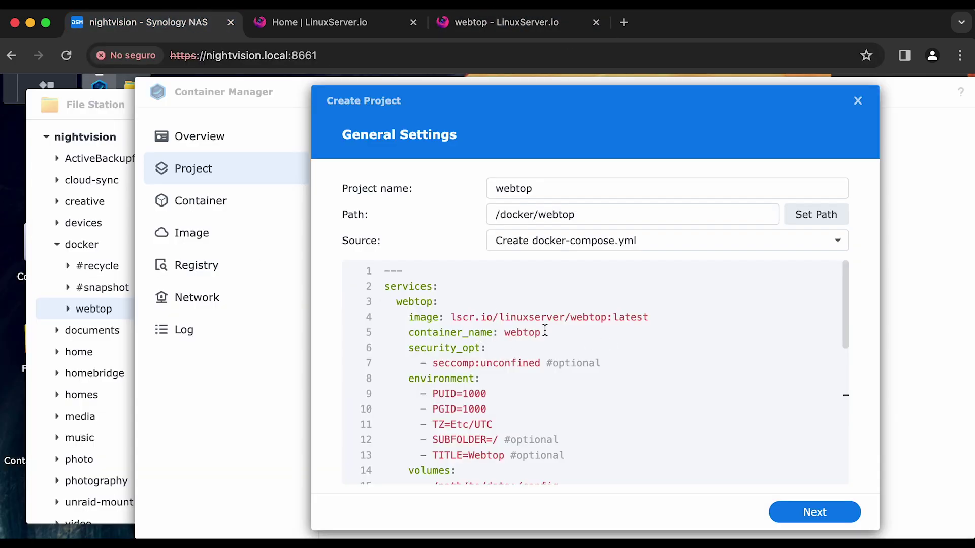
- Edit the compose environment lines to PUID=1028 and PGID=100
left_click_drag(850, 292, 851, 324)
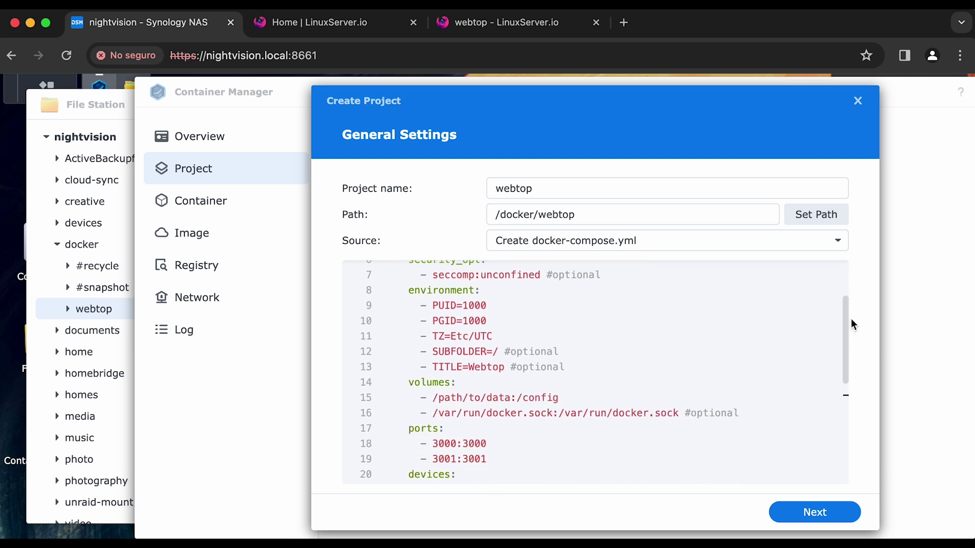
left_click(483, 311)
key("BackSpace")
key("BackSpace")
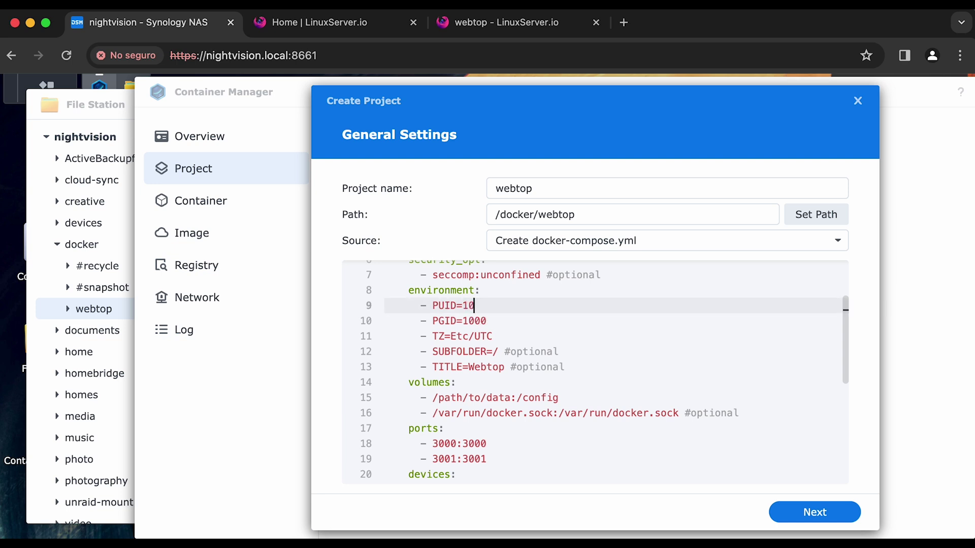
left_click(485, 321)
key("BackSpace")
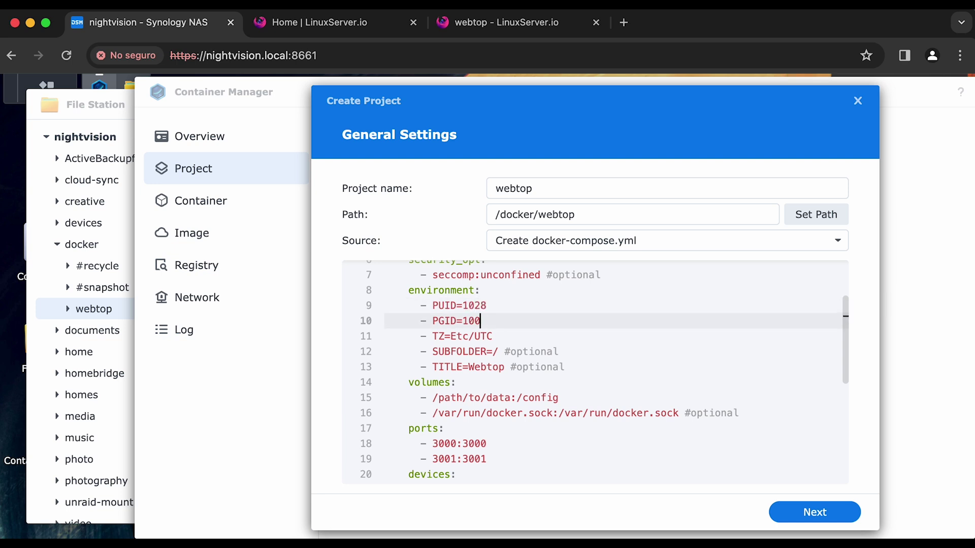
left_click(538, 304)
key("BackSpace")
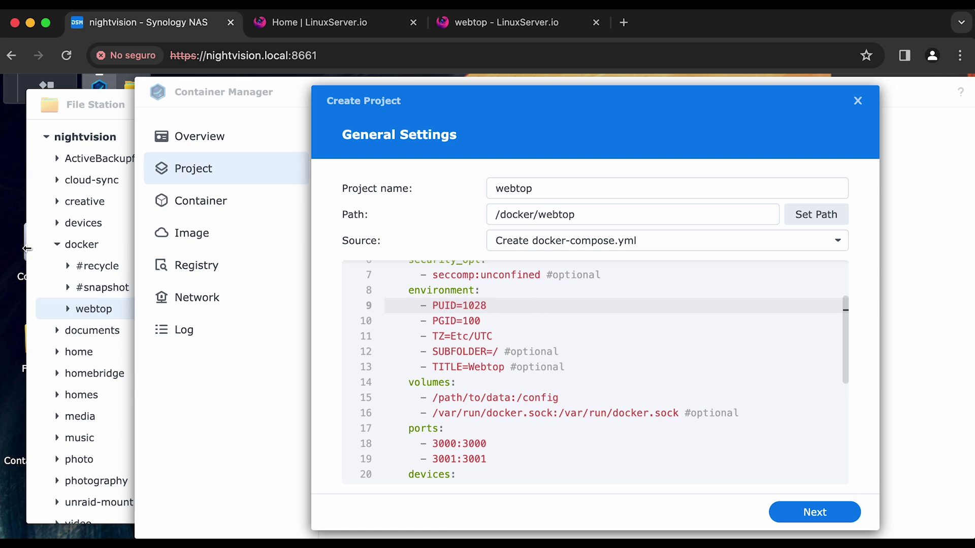
- Open Task Scheduler in Control Panel
left_click(134, 105)
left_click(44, 239)
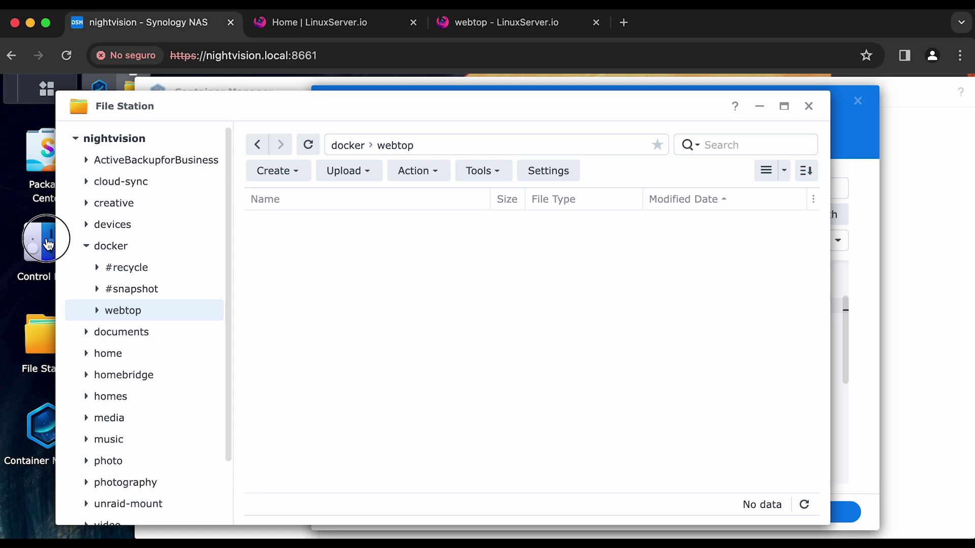
scroll(486, 464, "down", 1)
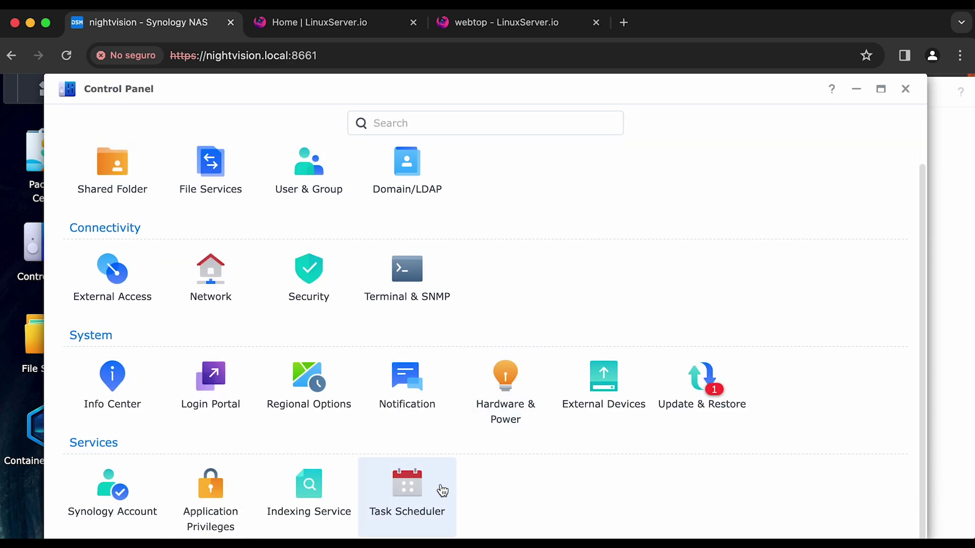
left_click(407, 494)
- Delete the Get ID task, leaving 13 tasks
right_click(354, 212)
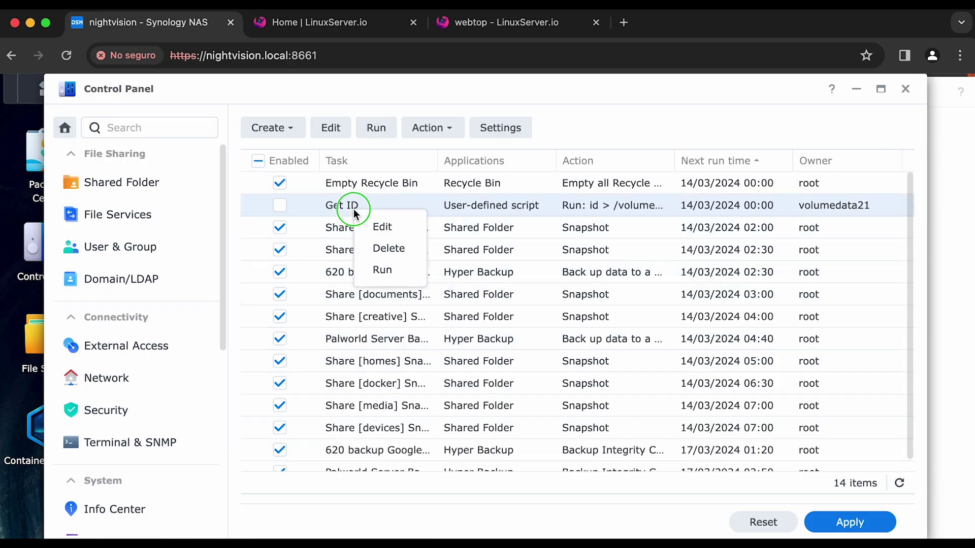
left_click(396, 247)
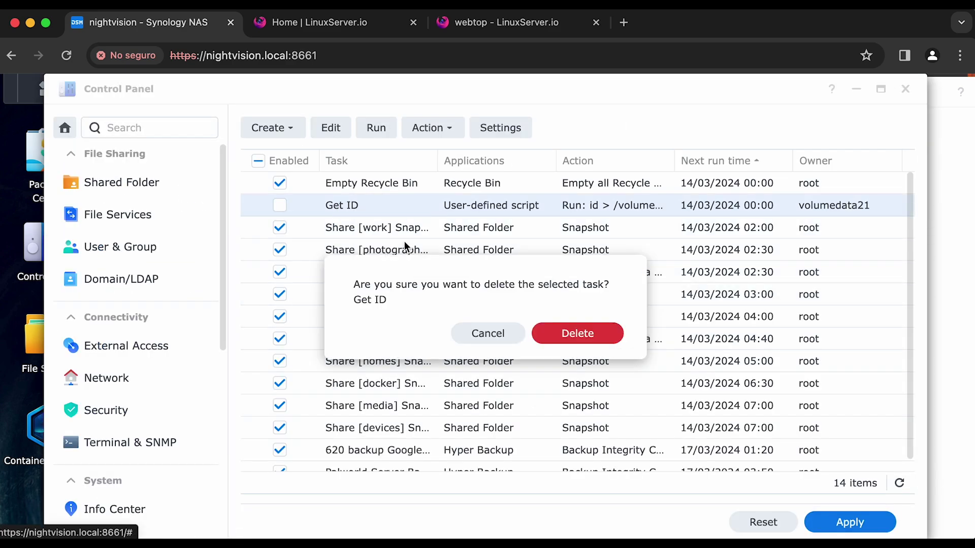
left_click(594, 336)
- Create a scheduled user-defined script task and begin its script with the id command
left_click(286, 135)
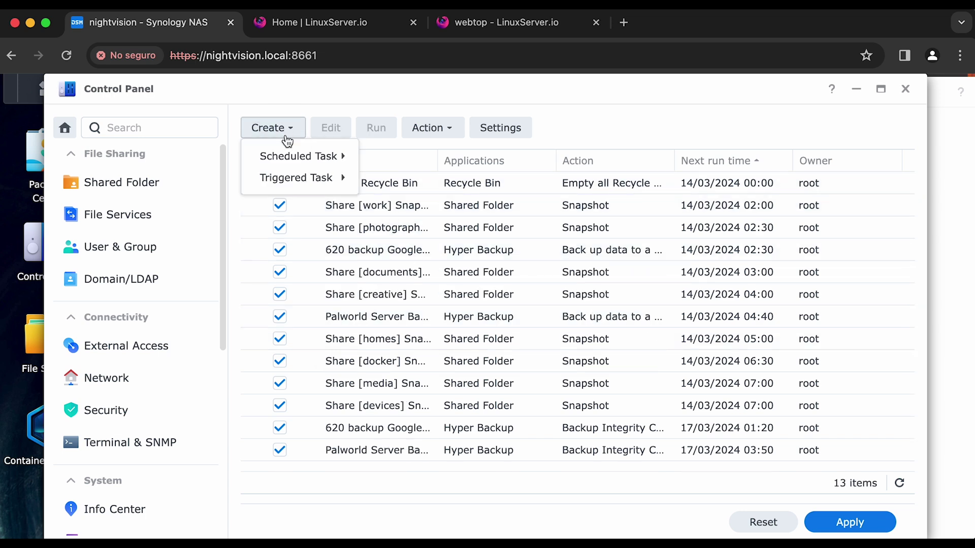
mouse_move(325, 159)
left_click(401, 165)
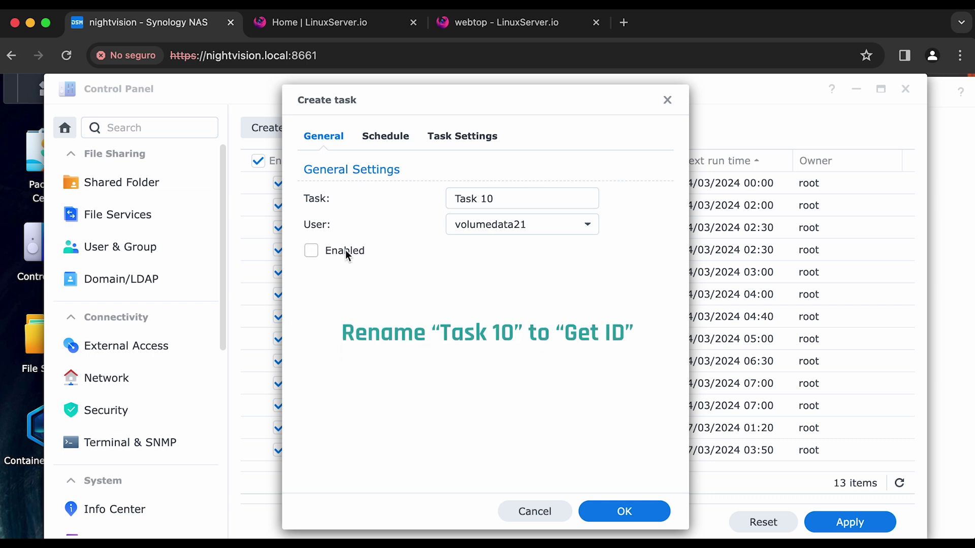
left_click(449, 137)
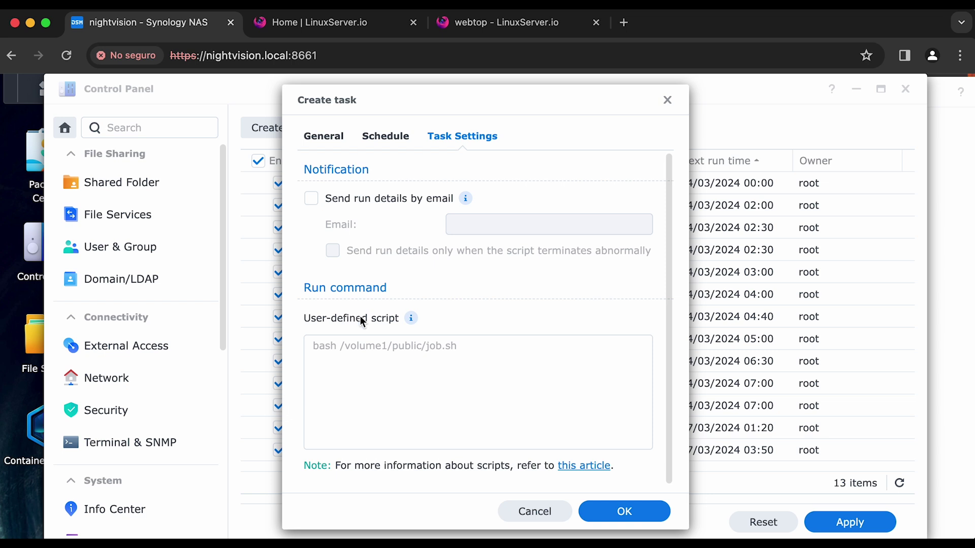
left_click(507, 364)
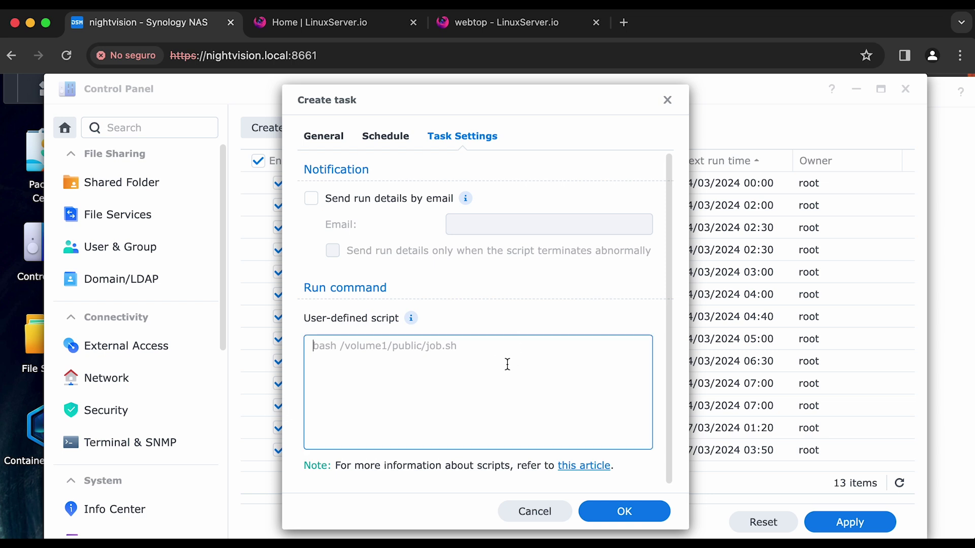
type("id >")
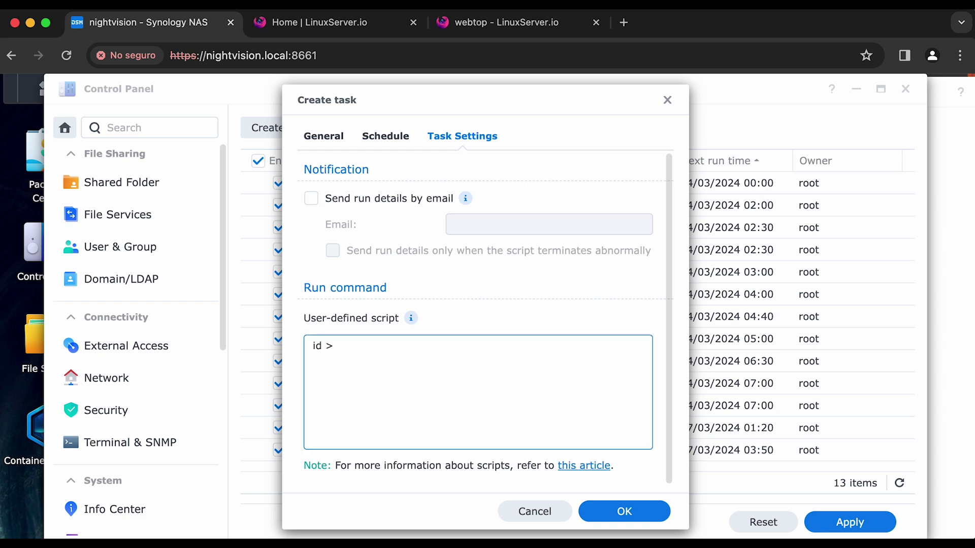
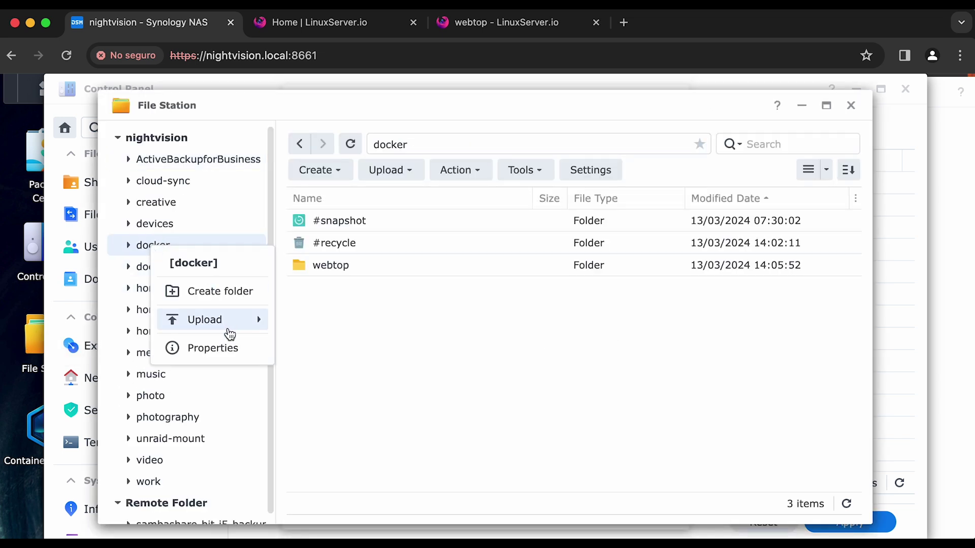
- Look up the docker shared folder's location, /volume1/docker, in its Properties
left_click(232, 350)
left_click_drag(498, 218, 373, 221)
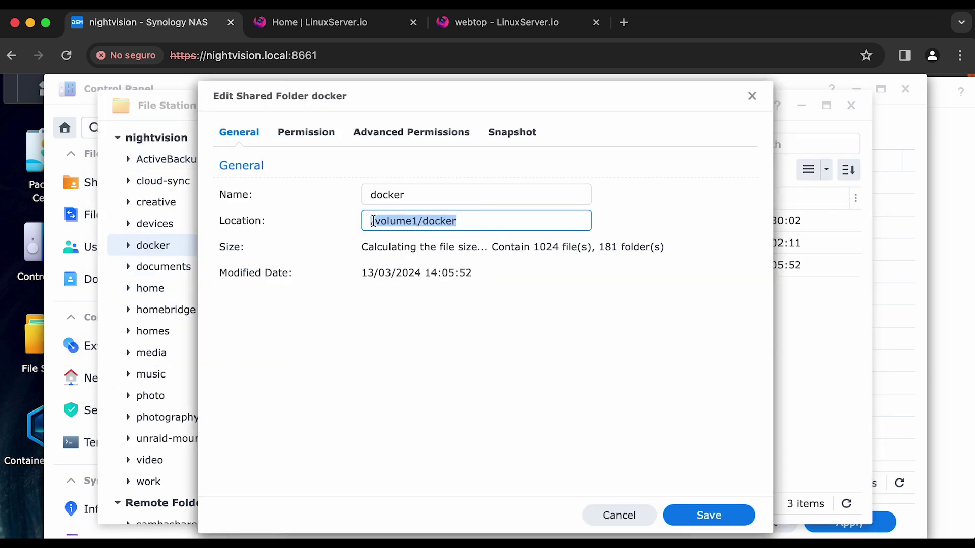
left_click(751, 96)
left_click(851, 105)
- Complete the script as id > /volume1/docker/id.txt and save the new task
left_click(414, 373)
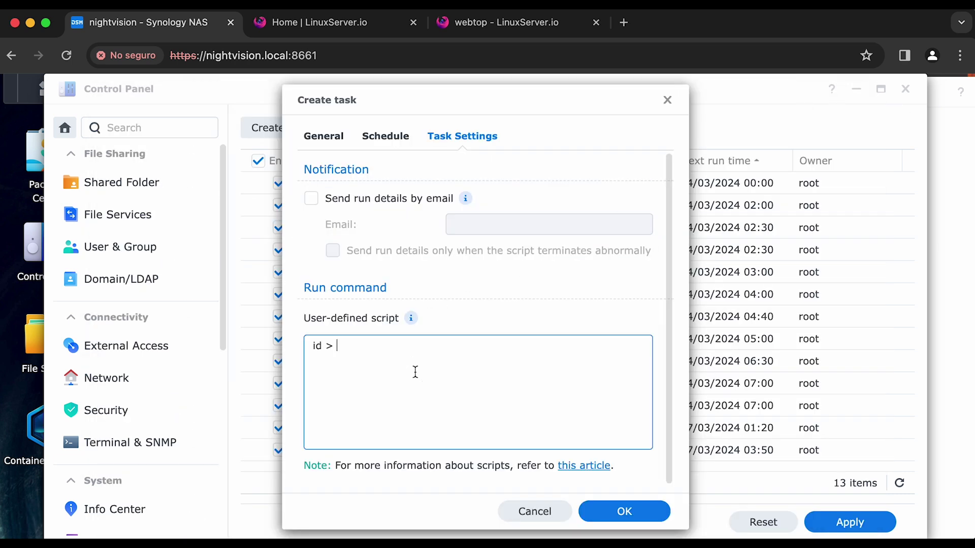
type("/volume1/docker/id.txt")
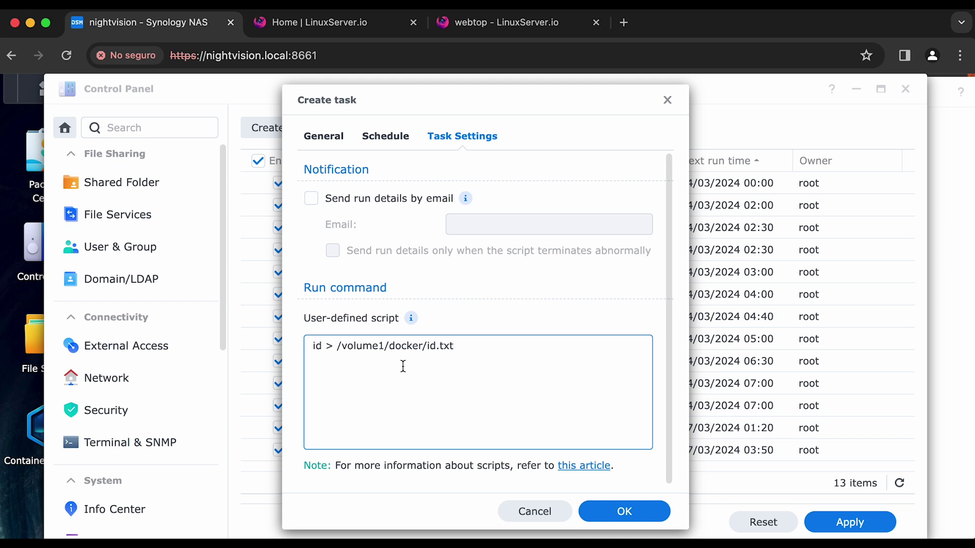
left_click_drag(340, 345, 471, 347)
left_click(473, 347)
left_click(622, 519)
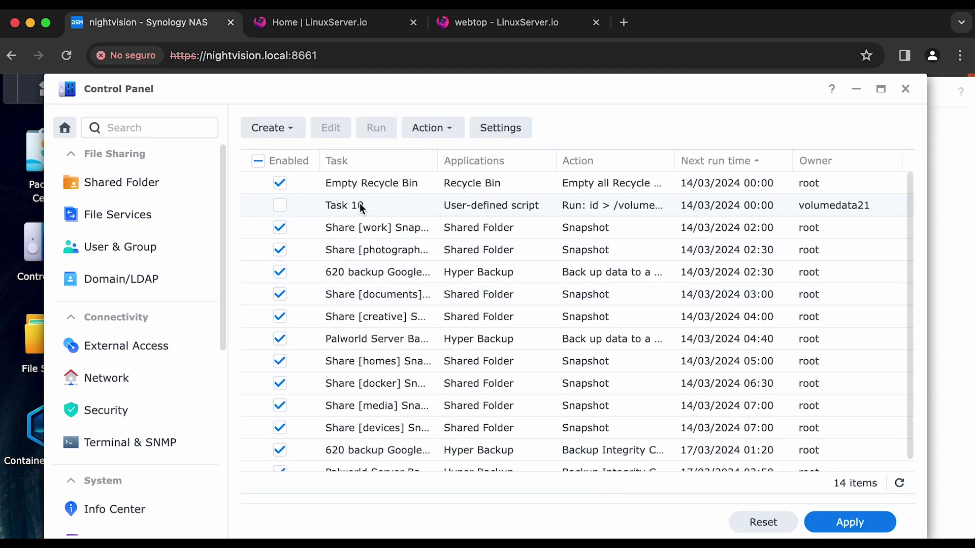
- Rename Task 10 to 'Get ID' and save it
scroll(381, 220, "down", 1)
scroll(382, 220, "up", 1)
left_click(370, 207)
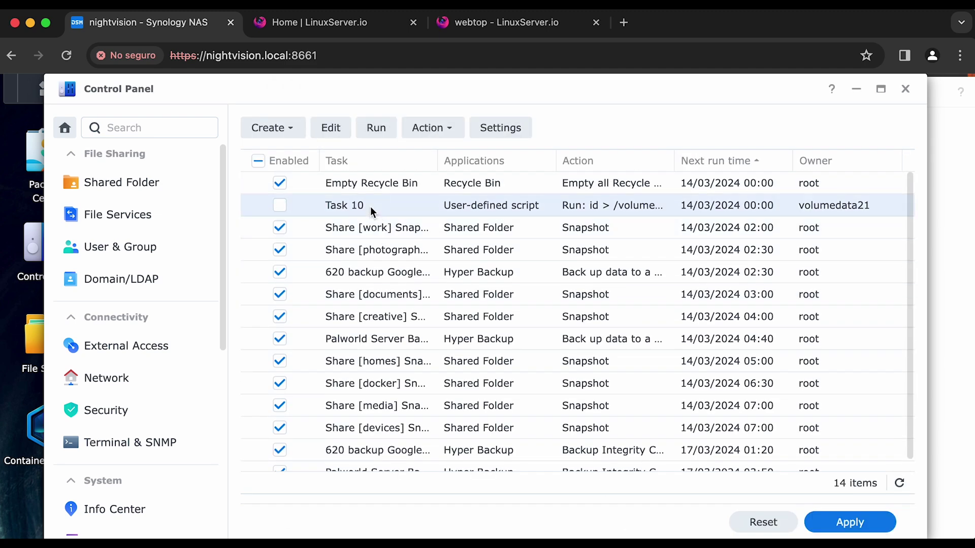
double_click(370, 206)
left_click(431, 143)
left_click(337, 147)
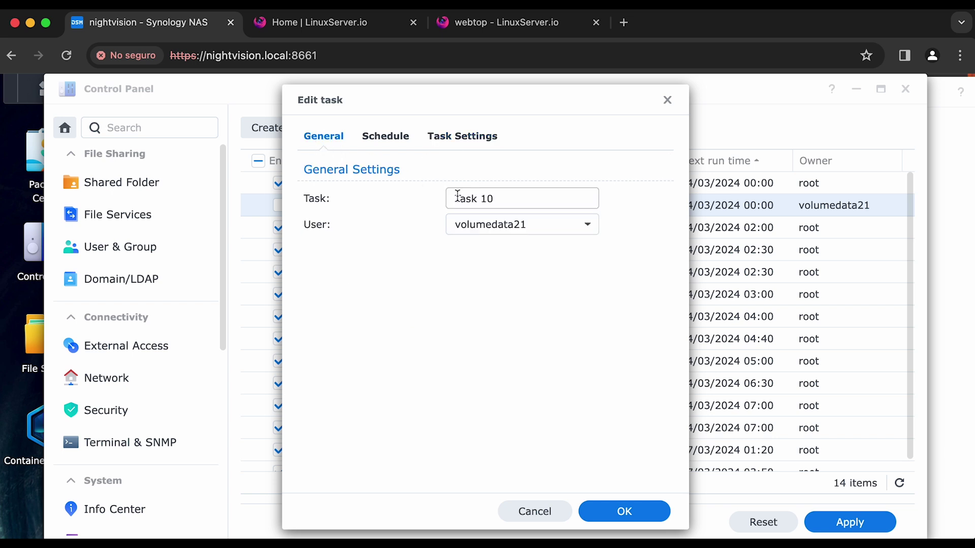
triple_click(457, 197)
type("Get ID")
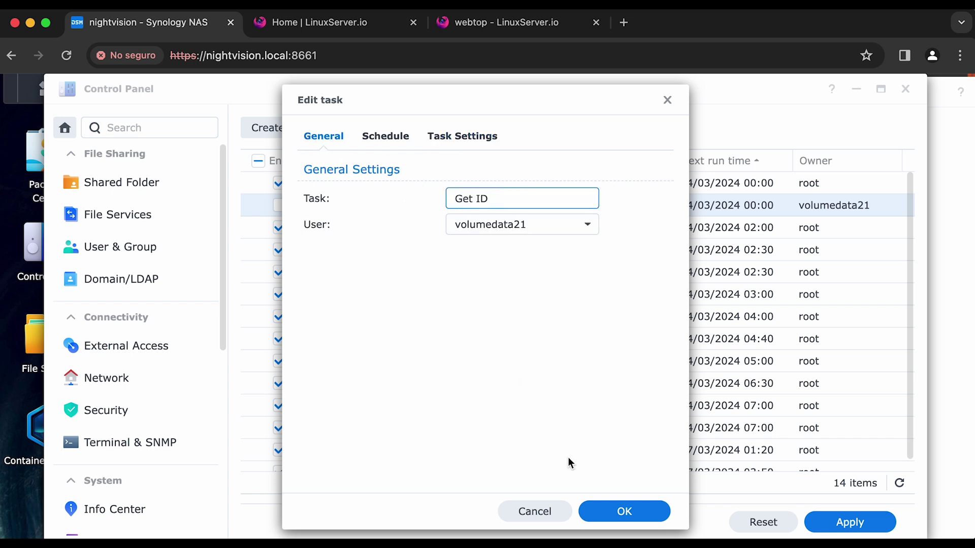
left_click(604, 508)
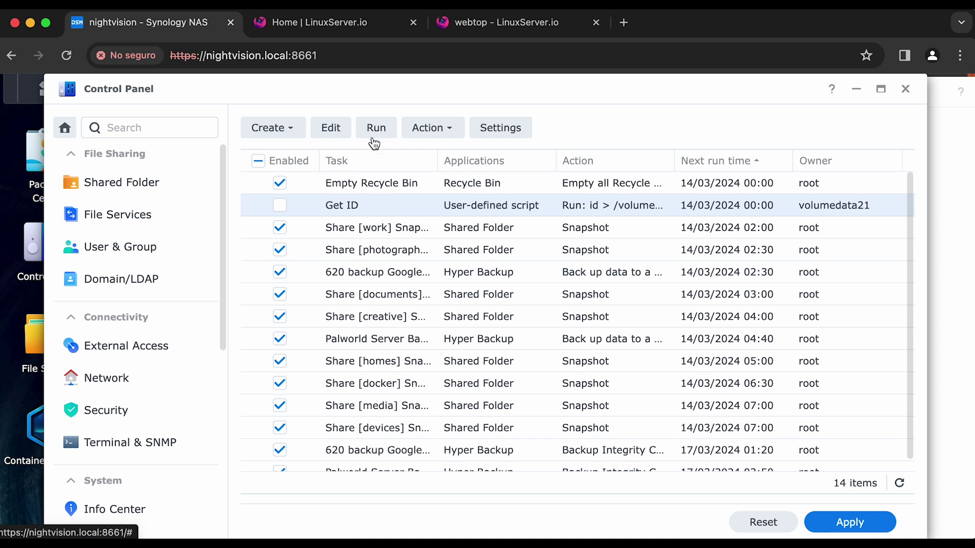
- Run the Get ID task once, confirm it, and close the Control Panel
left_click(377, 129)
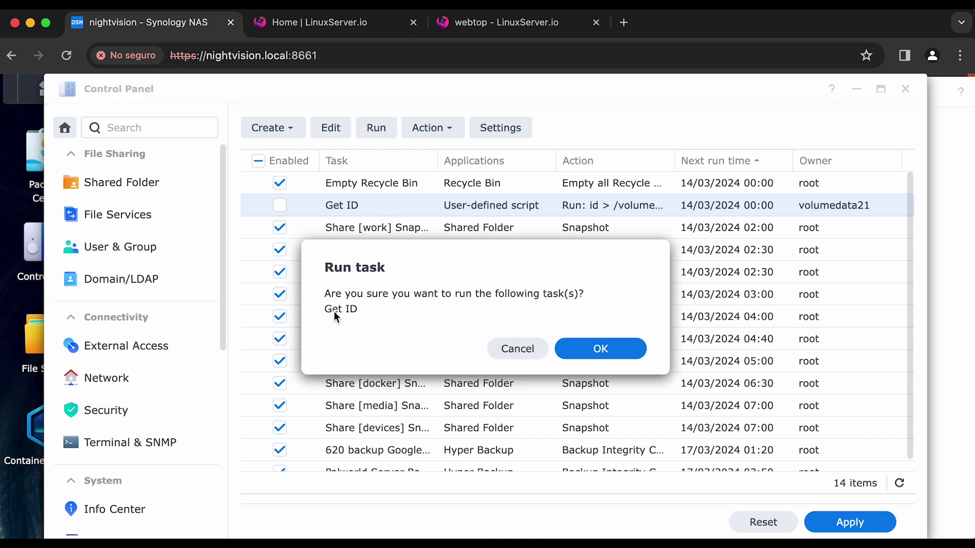
left_click(609, 345)
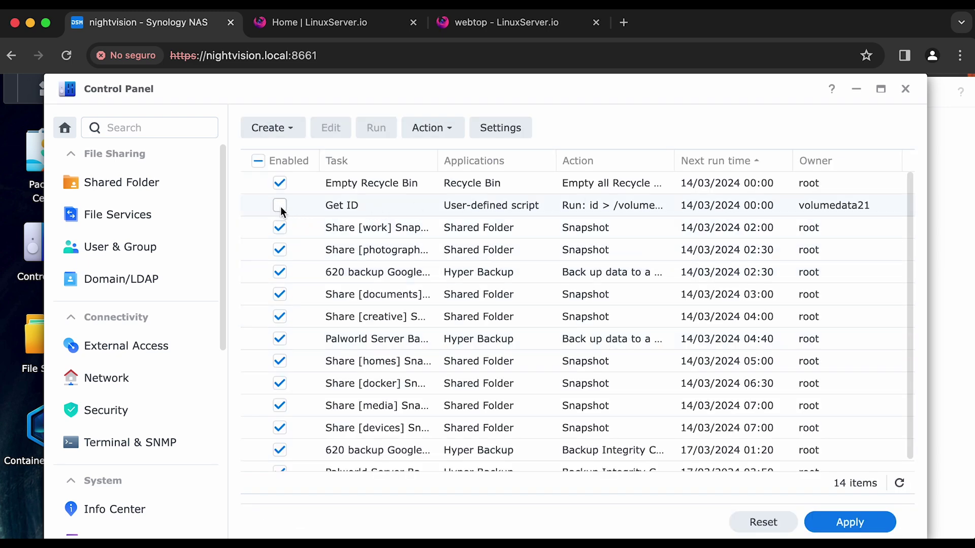
left_click(905, 90)
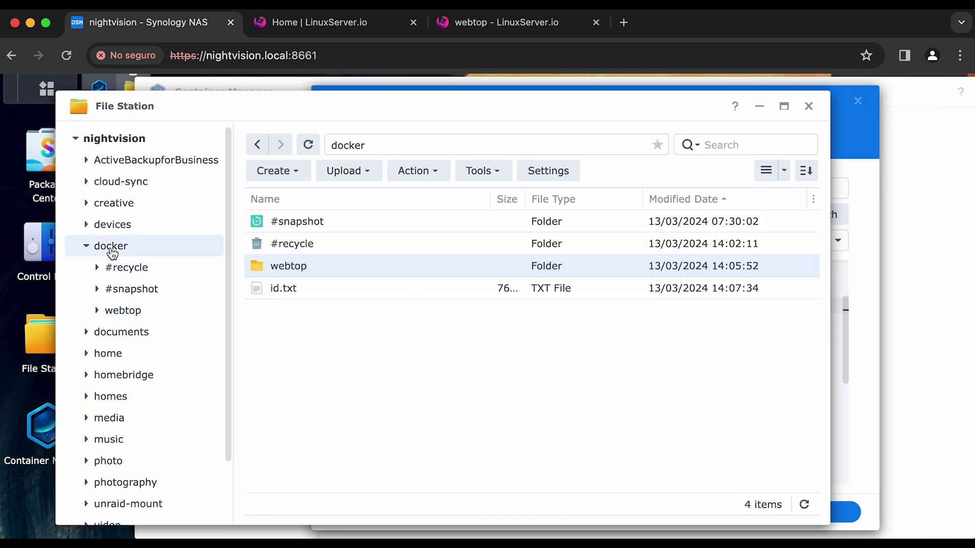
- Read id.txt in the docker folder, noting uid 1028 and gid 100, then return to the webtop project
left_click(300, 291)
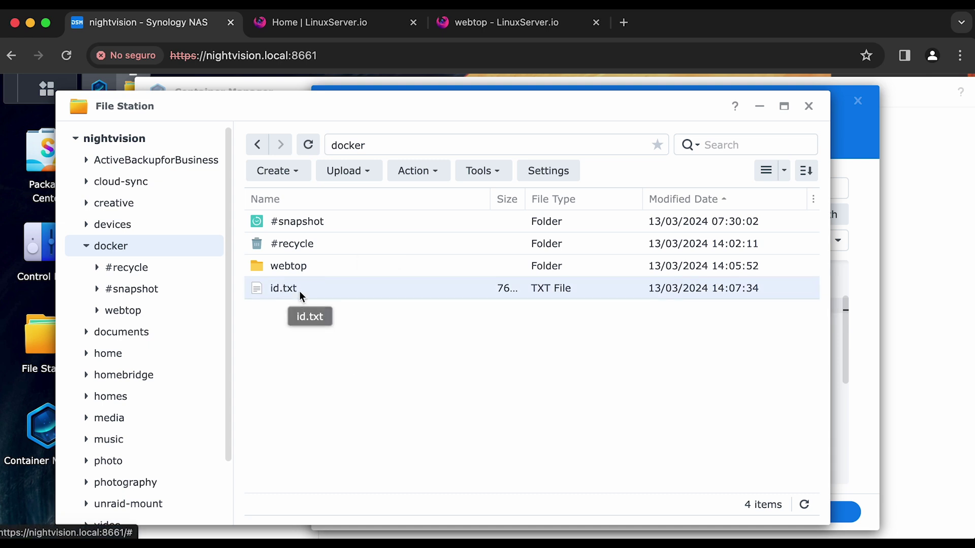
double_click(300, 291)
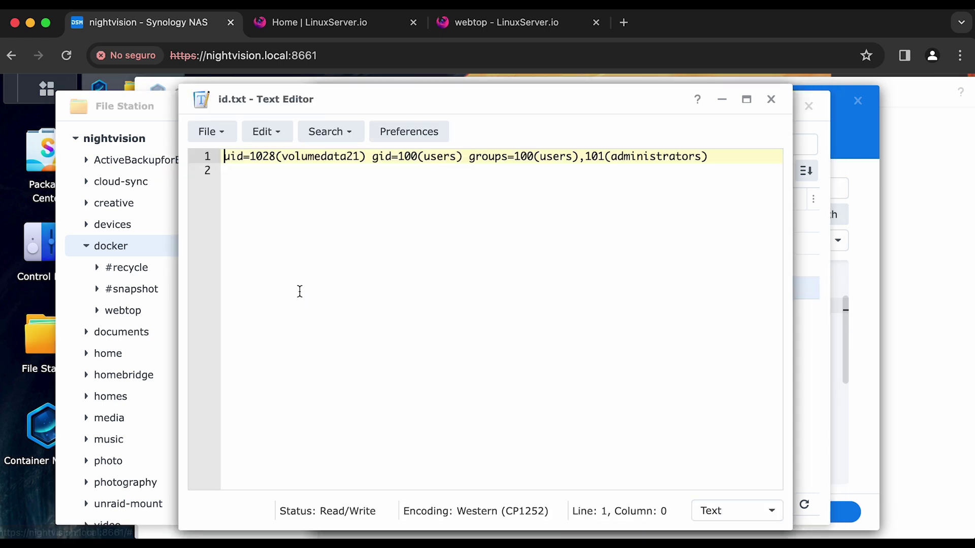
left_click(770, 102)
left_click(129, 309)
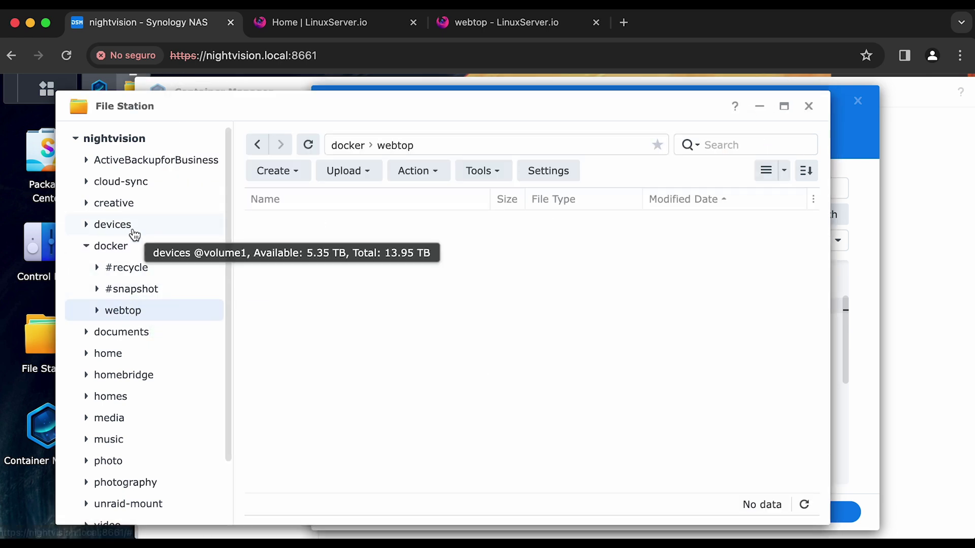
left_click(134, 248)
double_click(279, 291)
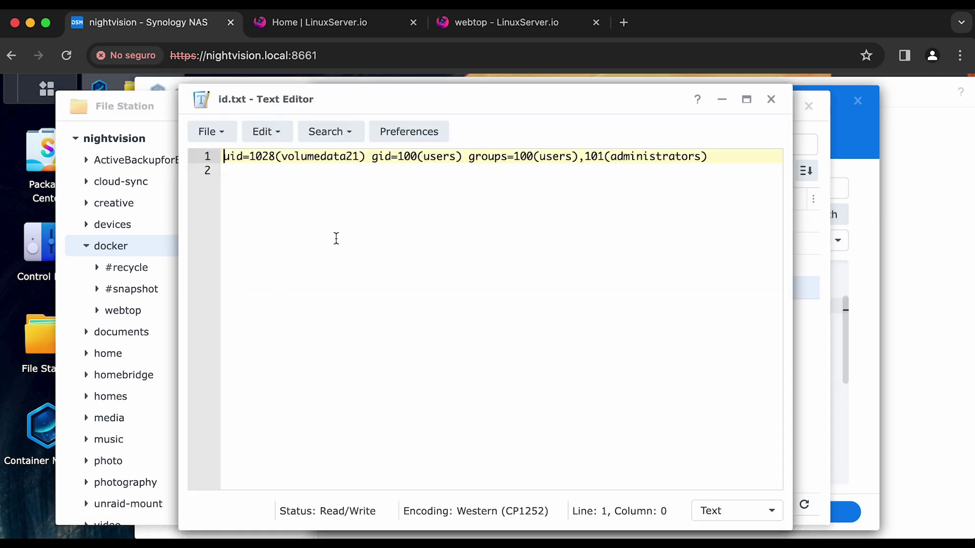
double_click(264, 156)
double_click(406, 156)
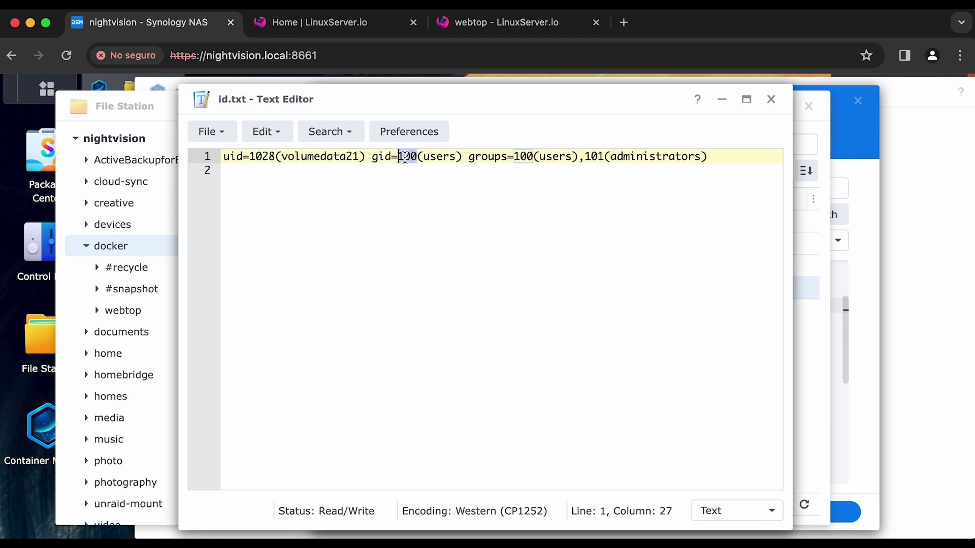
left_click(771, 99)
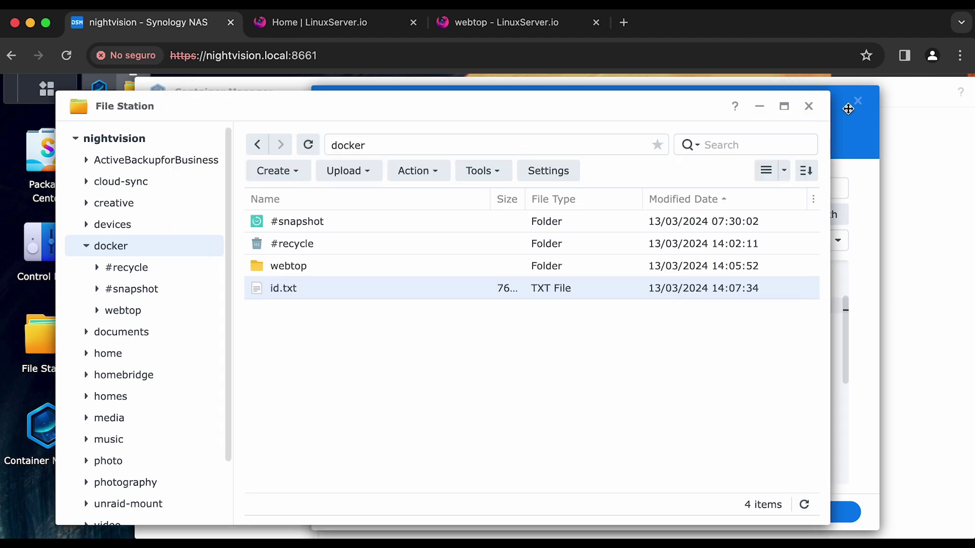
left_click(840, 141)
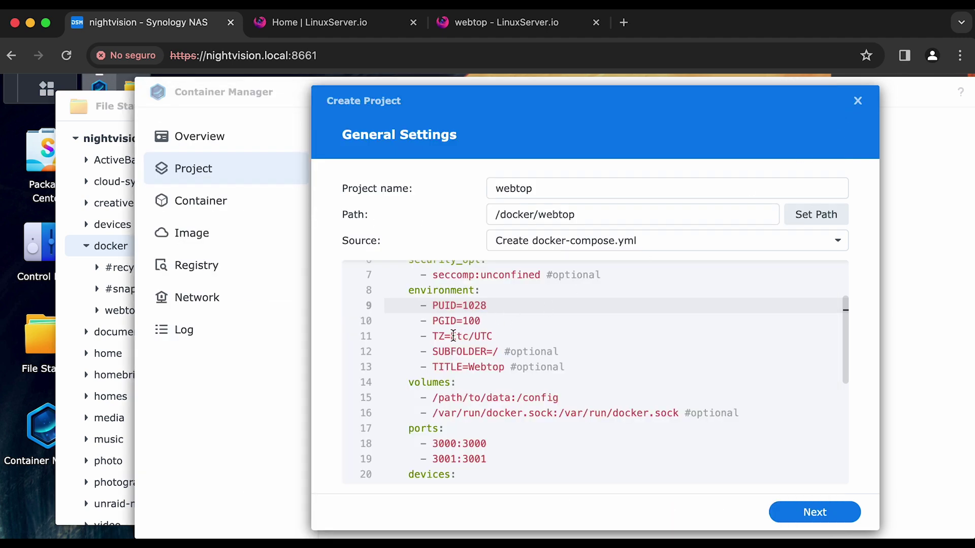
- Replace the Etc/UTC timezone with America/New_York
left_click_drag(451, 336, 511, 335)
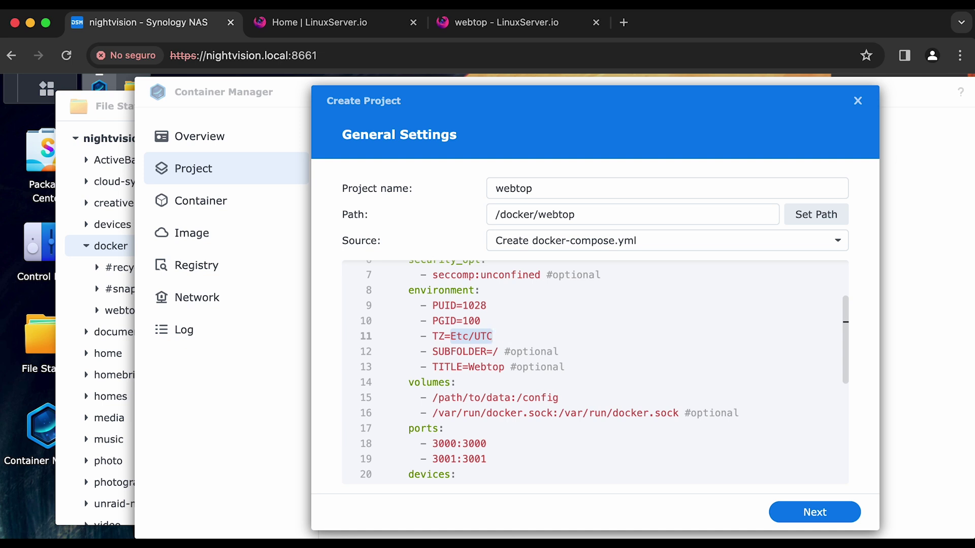
type("America/New_York")
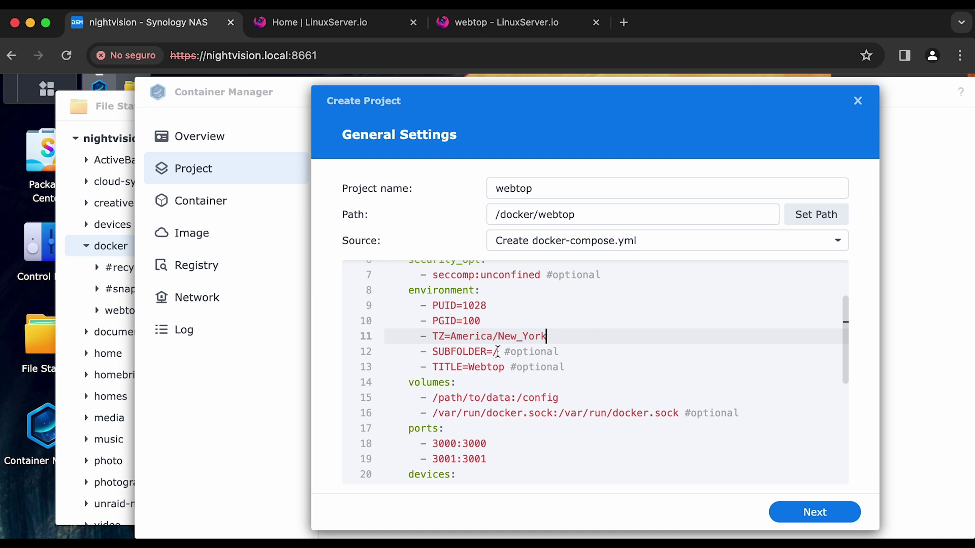
left_click_drag(845, 315, 842, 332)
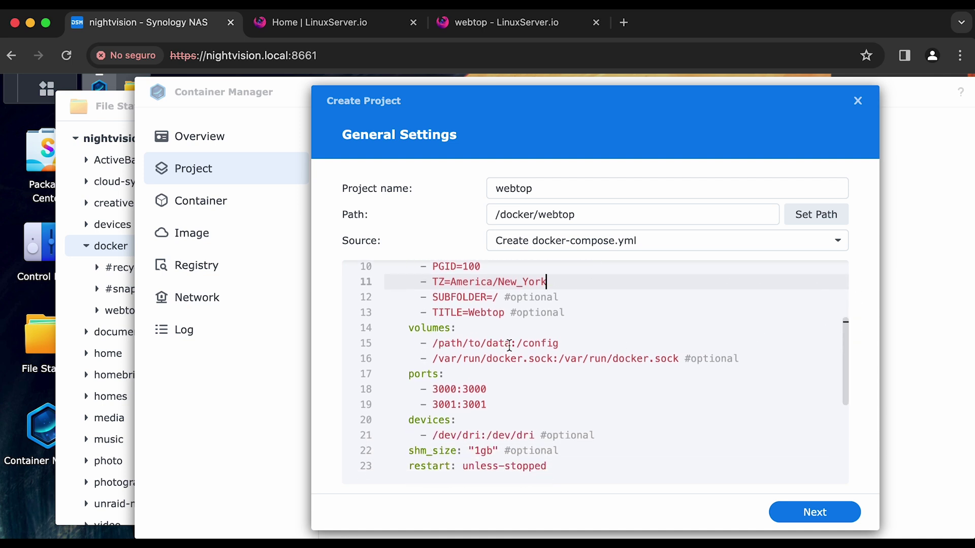
- Change the config volume's host path /path/to/data to ./webtop-home
double_click(537, 345)
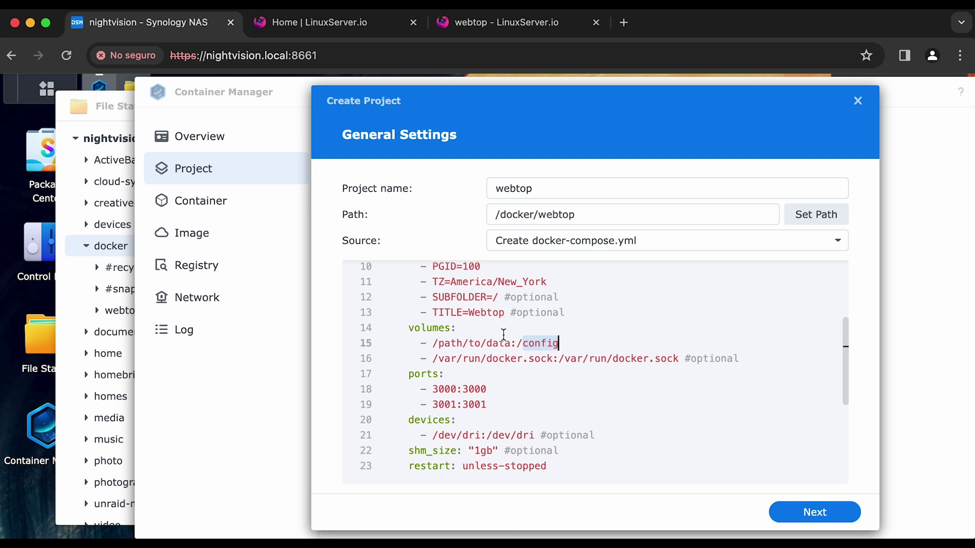
left_click(481, 343)
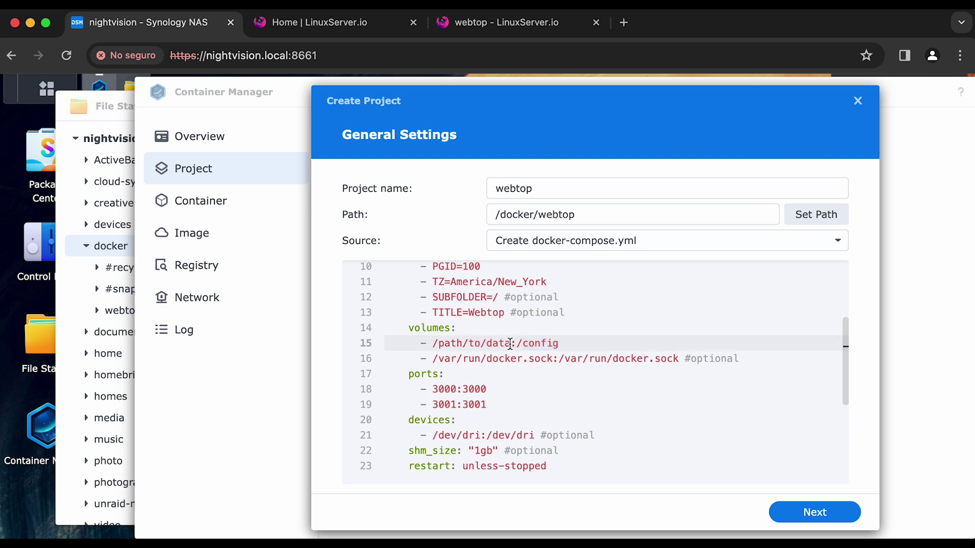
left_click_drag(510, 343, 430, 344)
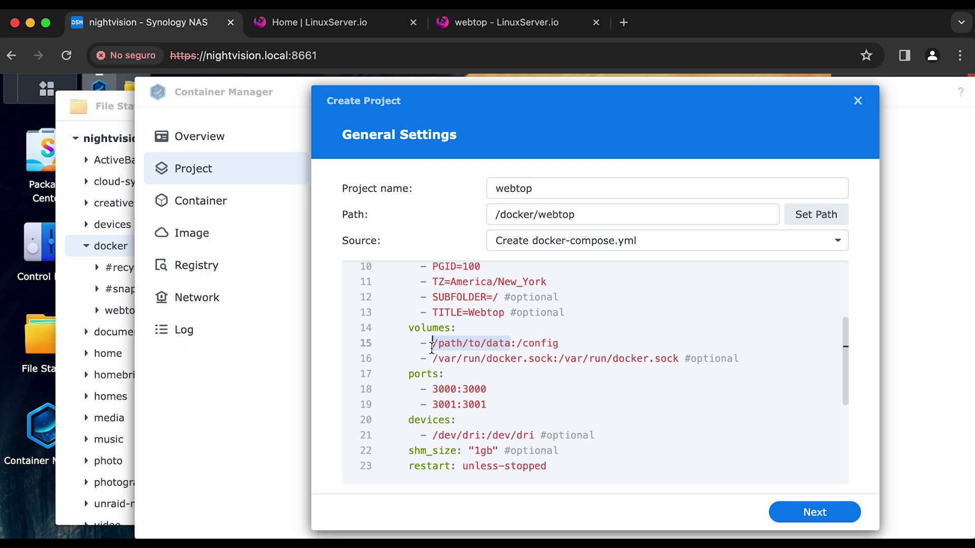
type("./config")
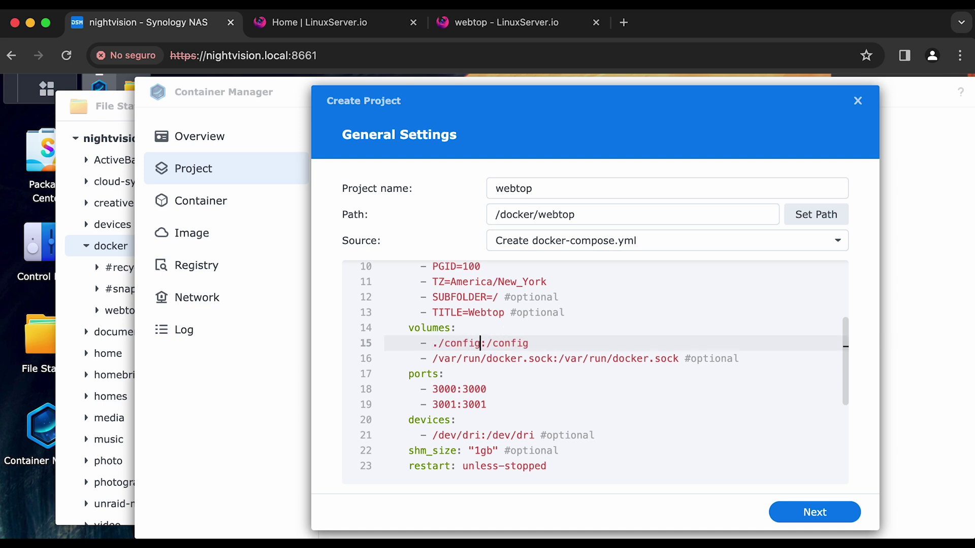
key("BackSpace")
key("BackSpace")
key("BackSpace")
key("BackSpace")
key("BackSpace")
key("BackSpace")
type("webtop-home")
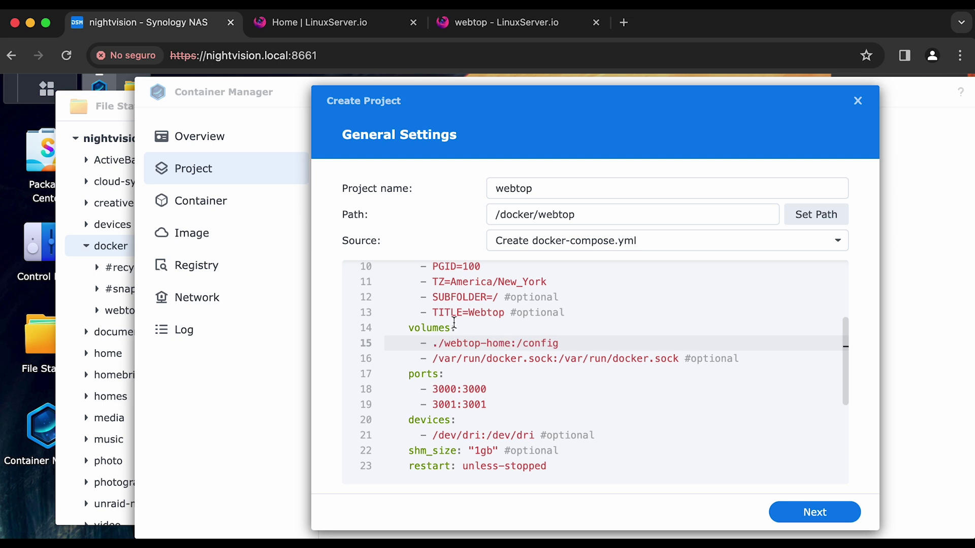
- Create a webtop-home folder inside docker/webtop in File Station
left_click(118, 93)
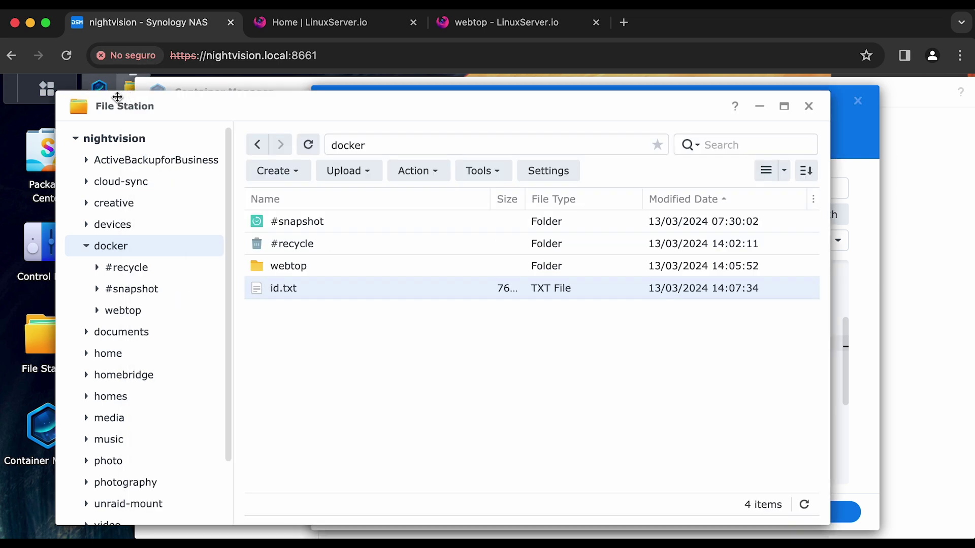
left_click(303, 266)
double_click(303, 266)
right_click(319, 266)
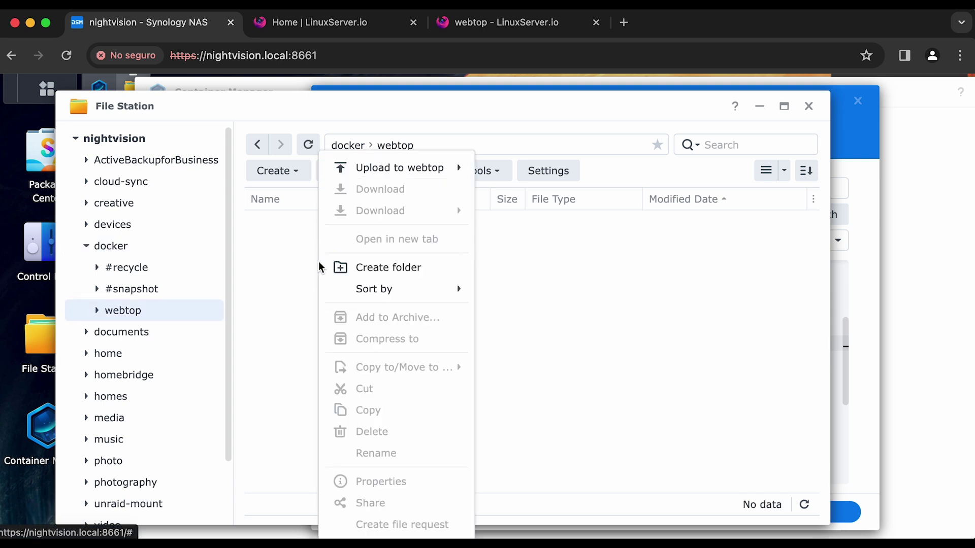
left_click(372, 265)
type("web")
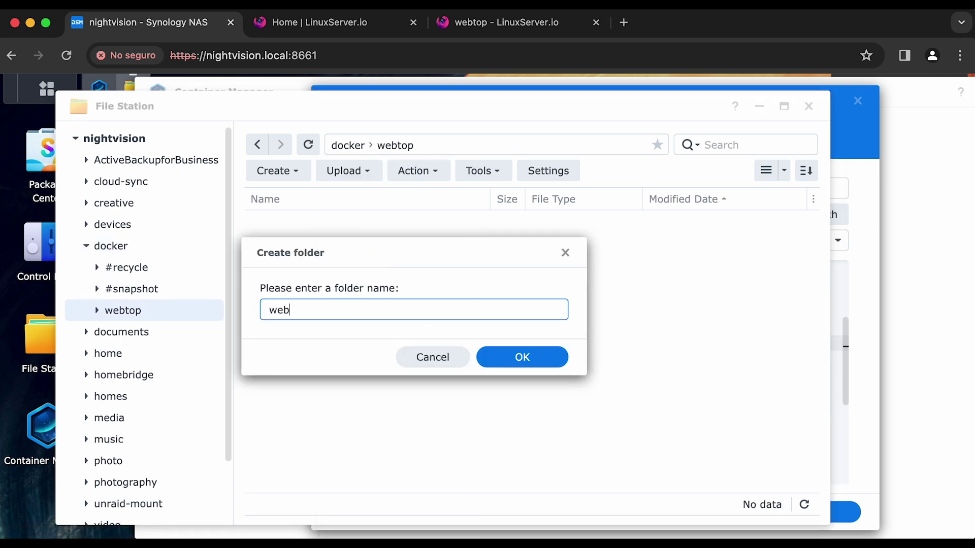
type("top-home")
key("Return")
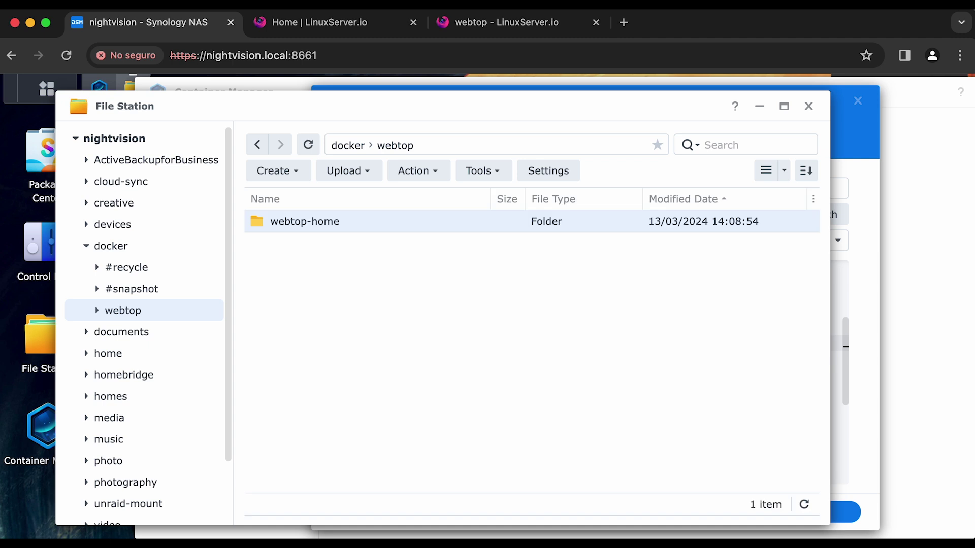
- Copy the webtop-home location path /volume1/docker/webtop/webtop-home from its Properties
left_click(859, 303)
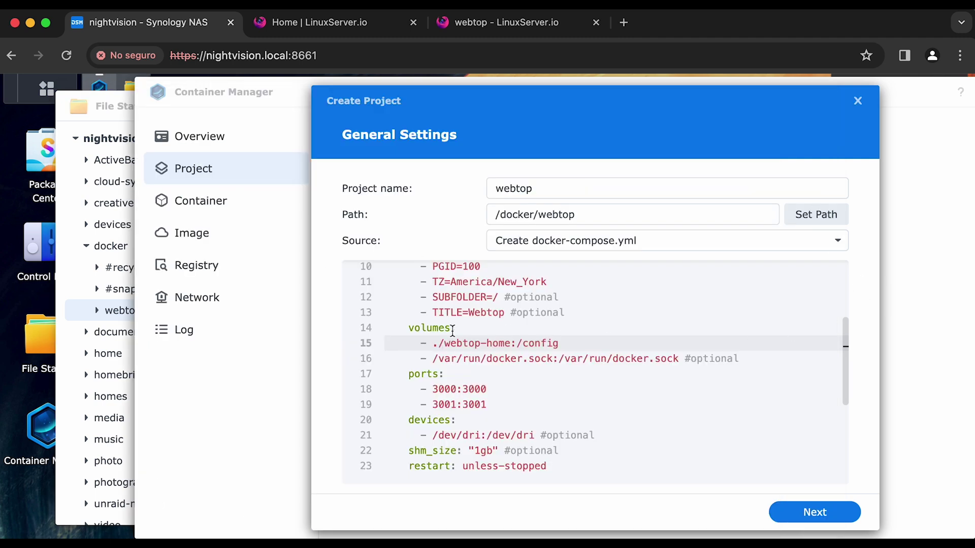
left_click_drag(433, 344, 443, 344)
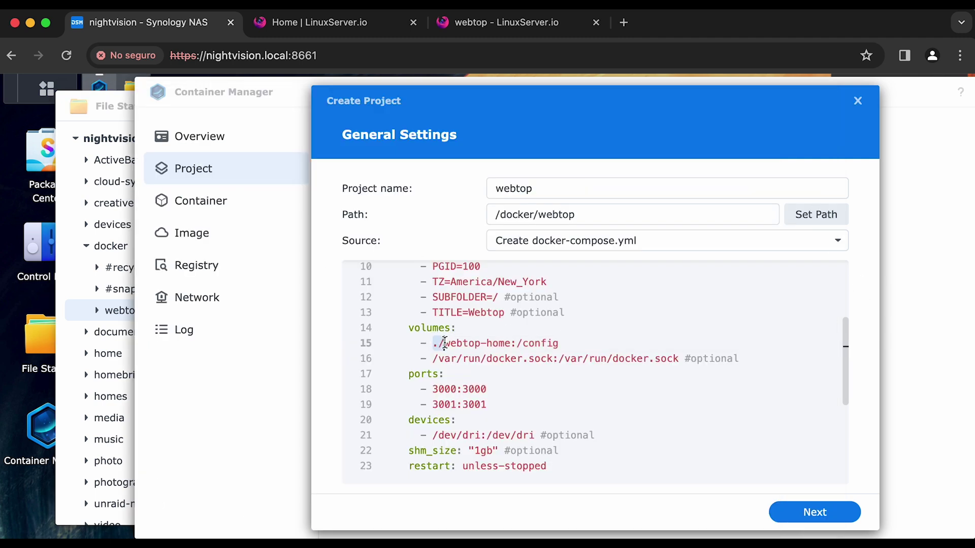
left_click(116, 104)
right_click(307, 220)
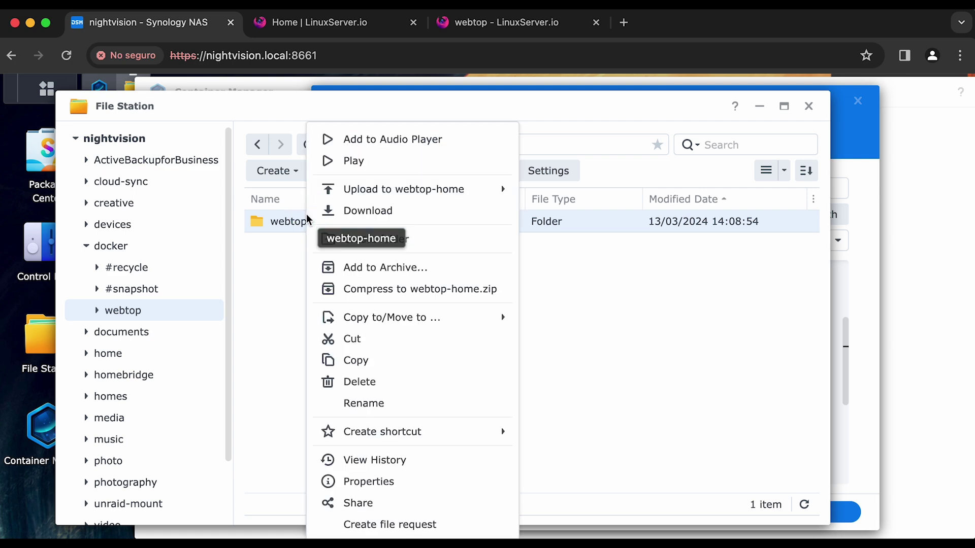
left_click(357, 481)
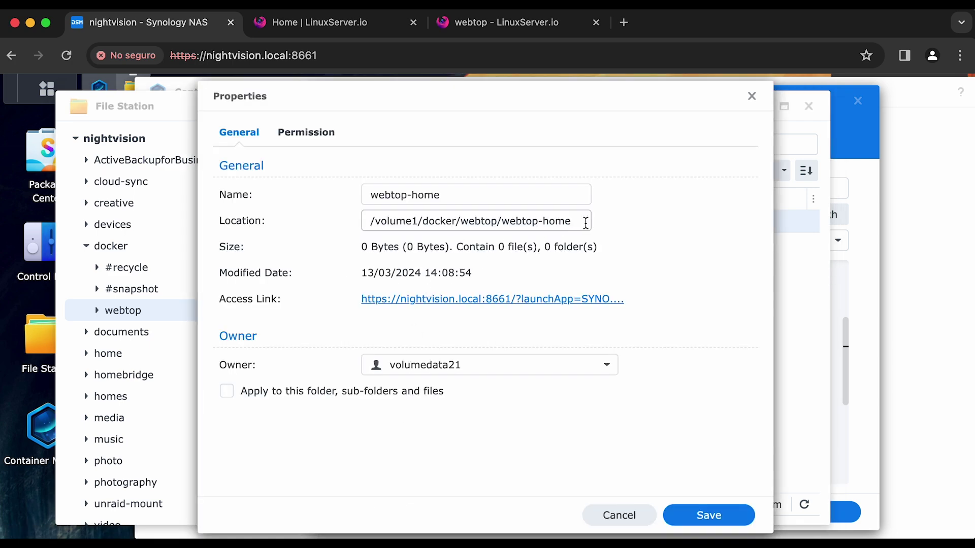
left_click_drag(585, 223, 303, 216)
left_click(618, 514)
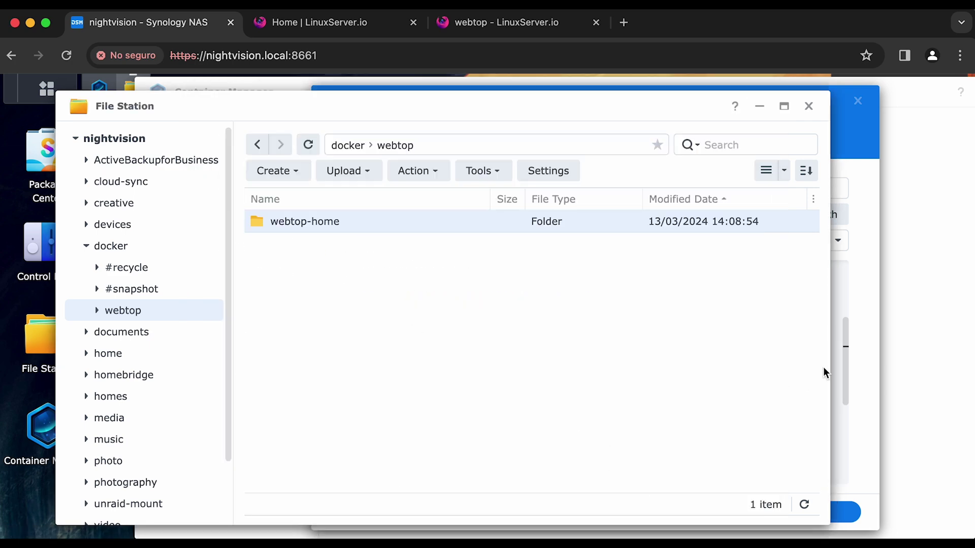
left_click(838, 373)
left_click_drag(432, 343, 511, 339)
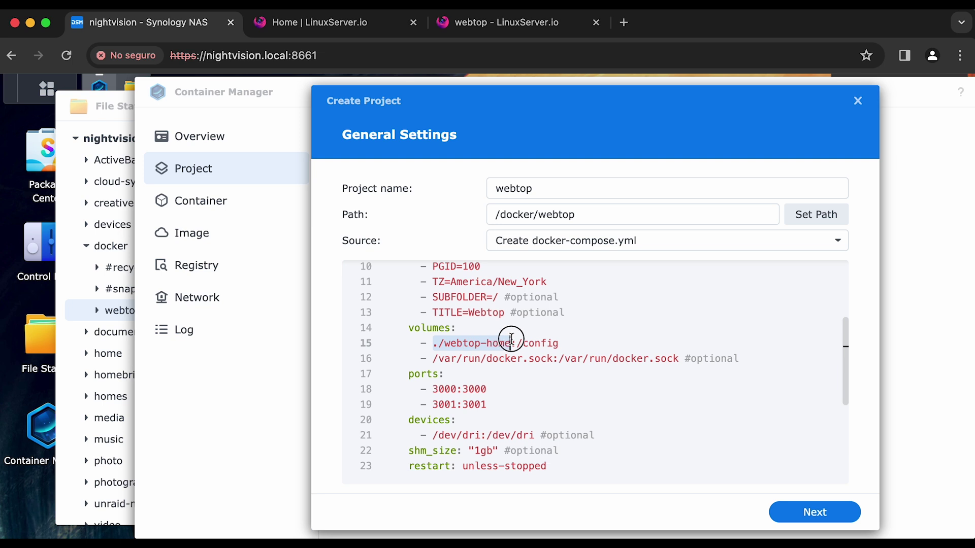
- Try pasting the absolute folder path on line 15, then undo it to keep ./webtop-home
key("super+v")
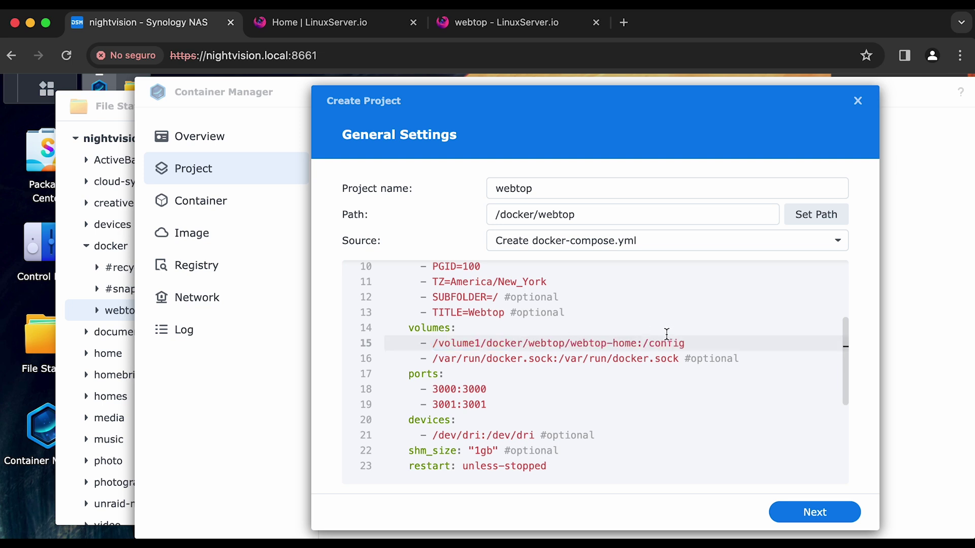
key("super+z")
left_click(552, 359)
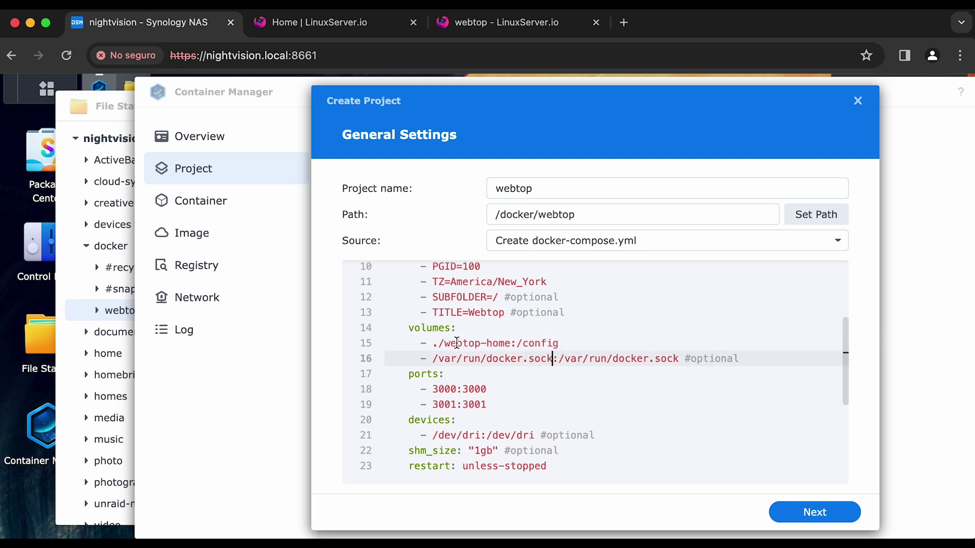
left_click(435, 344)
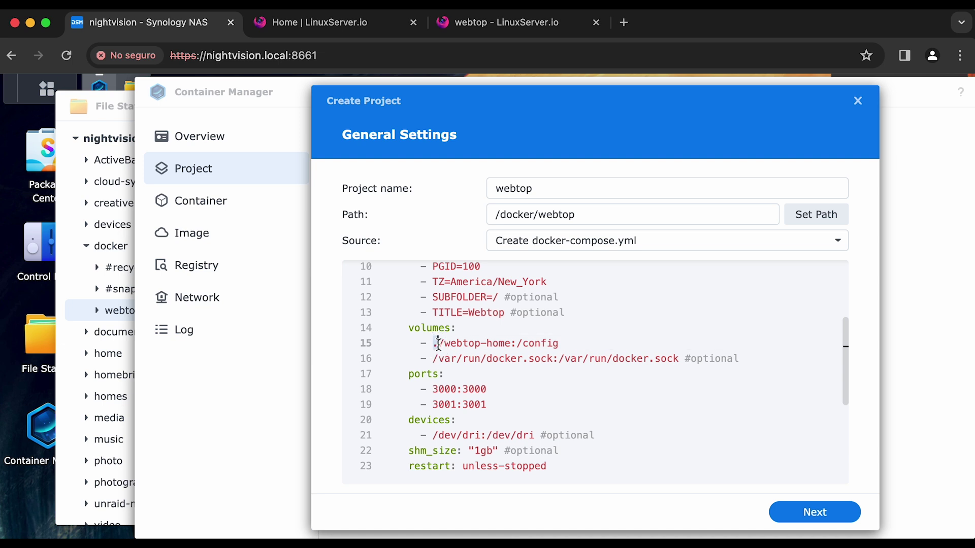
left_click(440, 344)
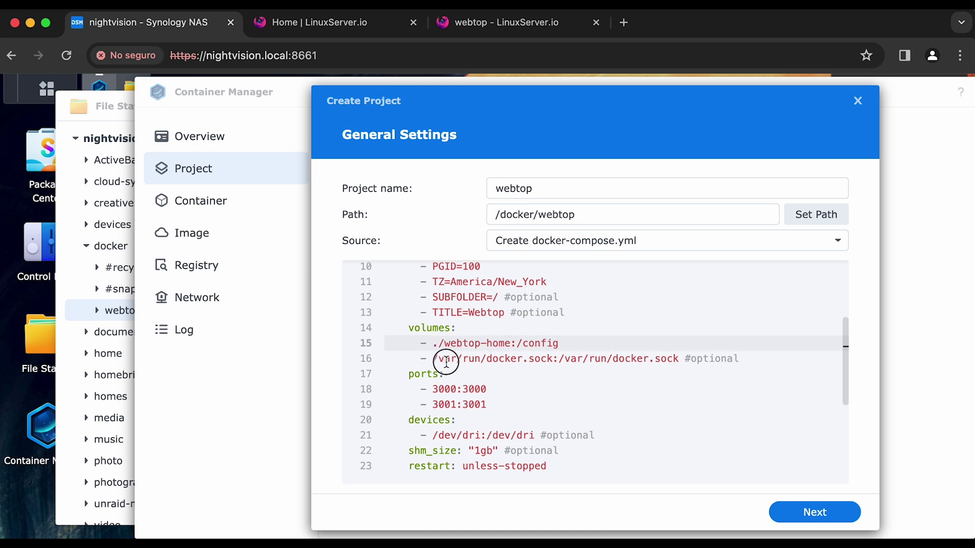
triple_click(447, 359)
left_click(426, 375)
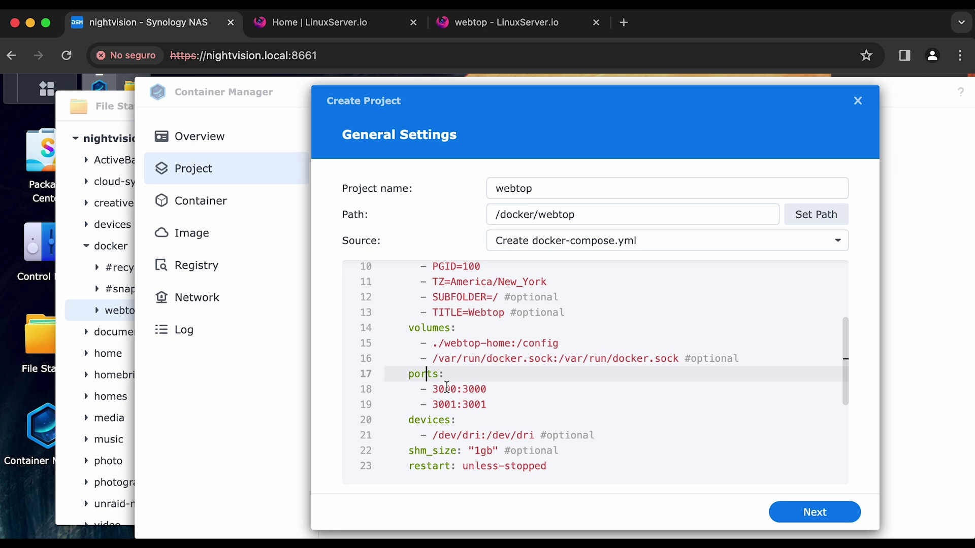
- Change the host ports from 3000 and 3001 to 2100 and 2101
double_click(445, 388)
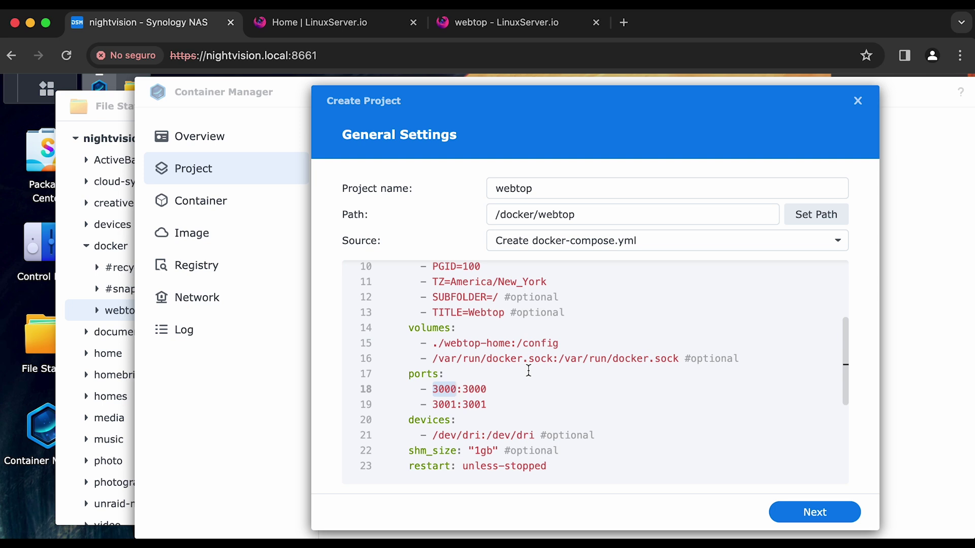
type("2100")
key("Down")
key("BackSpace")
key("BackSpace")
key("BackSpace")
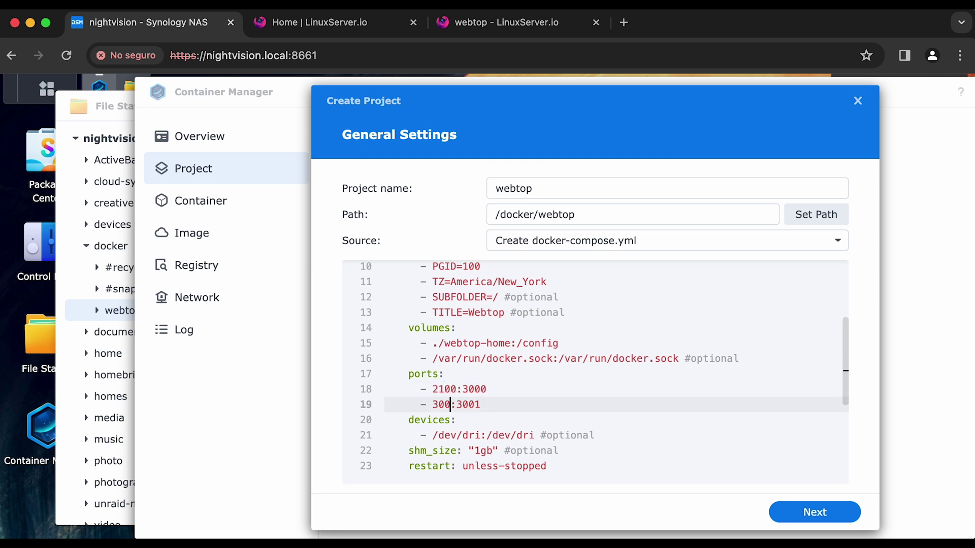
key("BackSpace")
type("2101")
- Highlight host ports 2100 and 2101 and the ./webtop-home to /config volume mapping
double_click(444, 389)
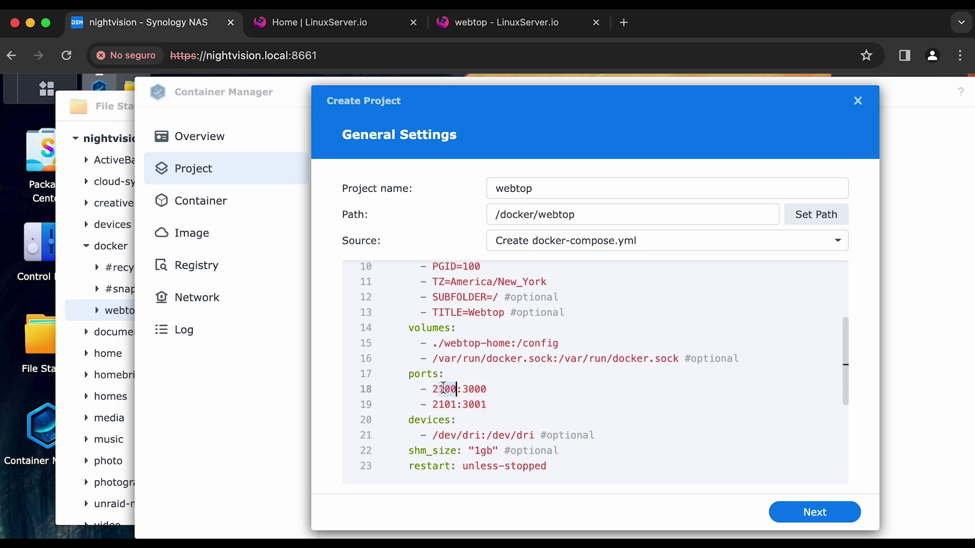
double_click(445, 404)
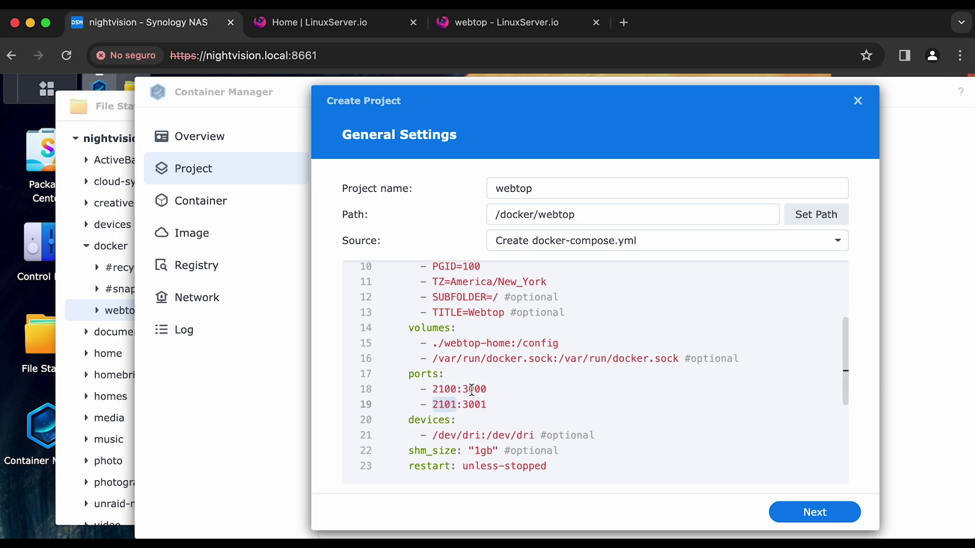
double_click(543, 342)
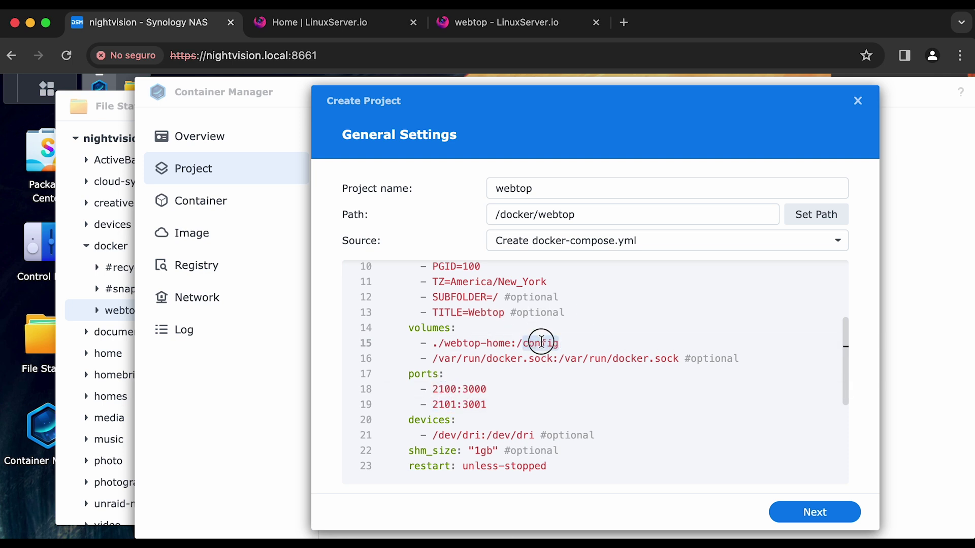
left_click_drag(432, 343, 566, 343)
left_click(499, 344)
left_click_drag(516, 343, 567, 344)
left_click(567, 344)
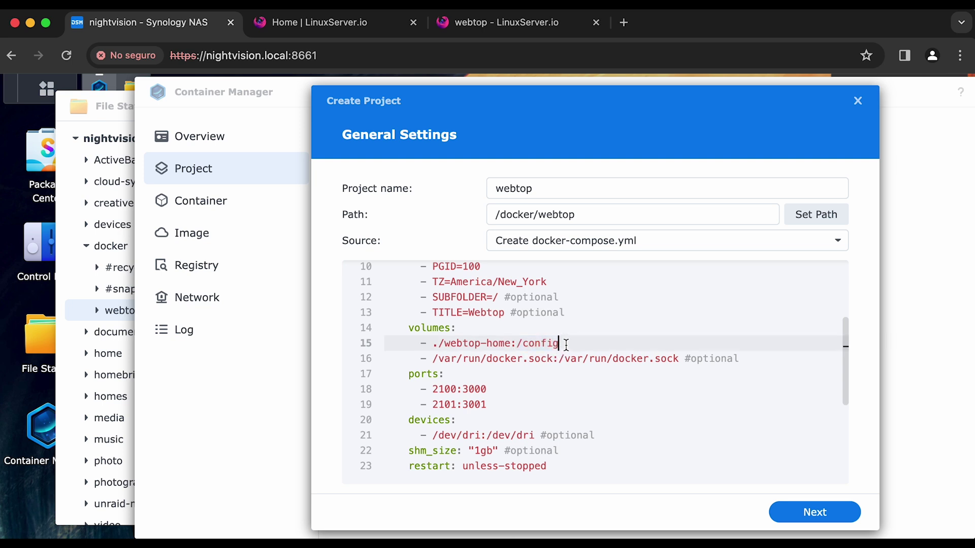
- Compare container ports 3000 and 3001 with host ports 2100 and 2101
double_click(475, 389)
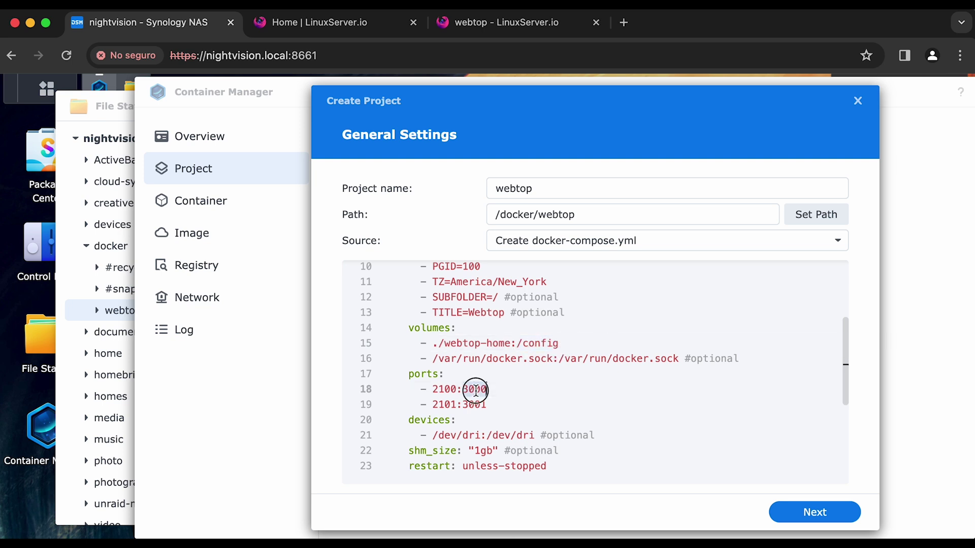
double_click(471, 405)
double_click(443, 389)
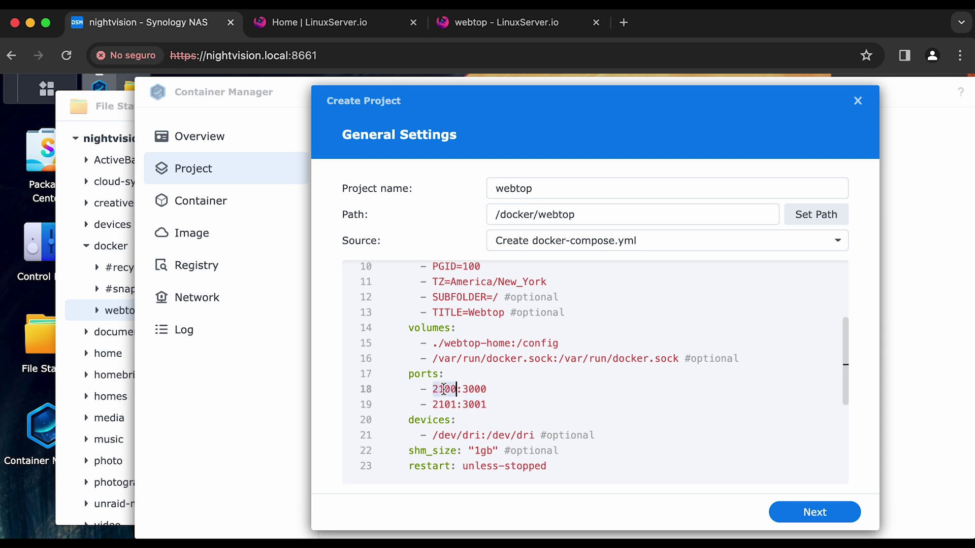
double_click(445, 405)
double_click(437, 389)
left_click(434, 380)
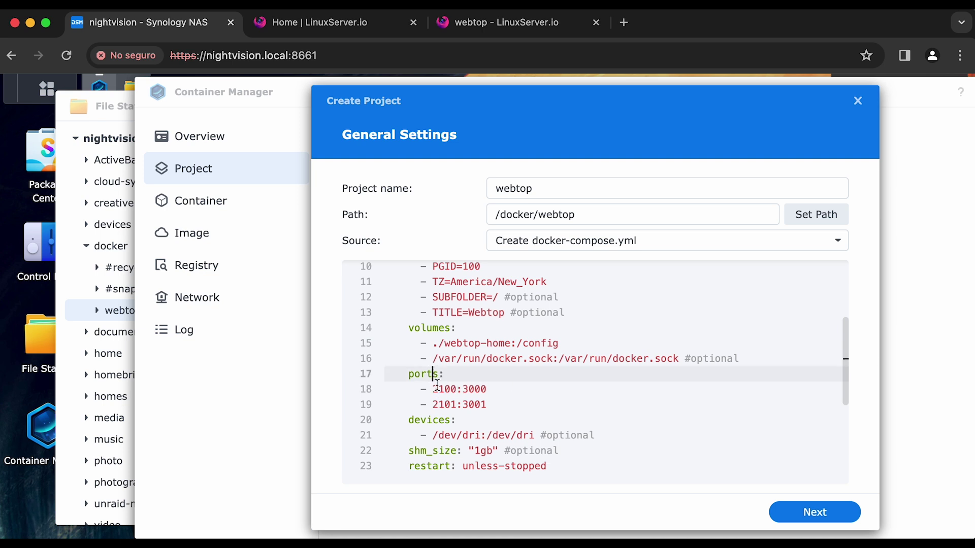
left_click(436, 386)
double_click(446, 404)
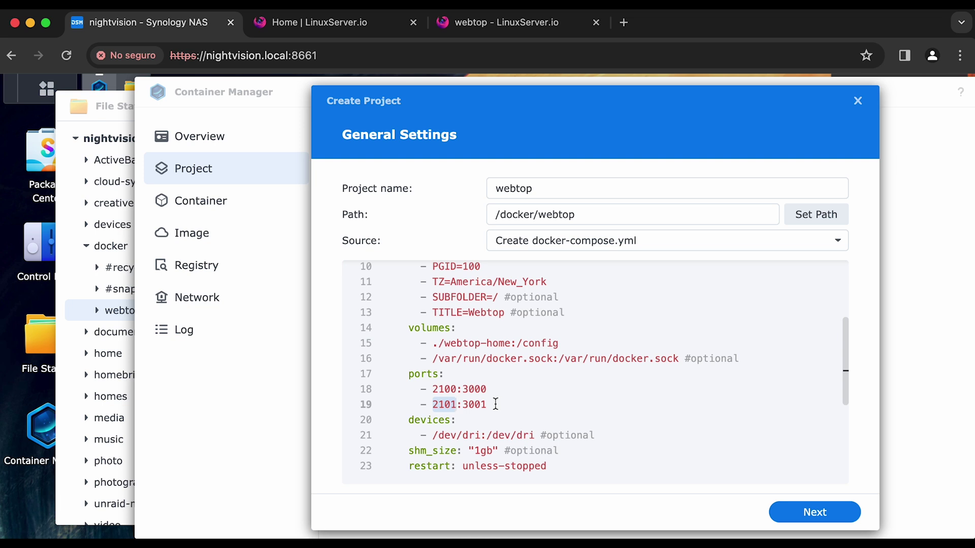
scroll(572, 380, "down", 2)
scroll(574, 381, "up", 2)
- Change shm_size on line 22 from "1gb" to "4gb"
double_click(424, 448)
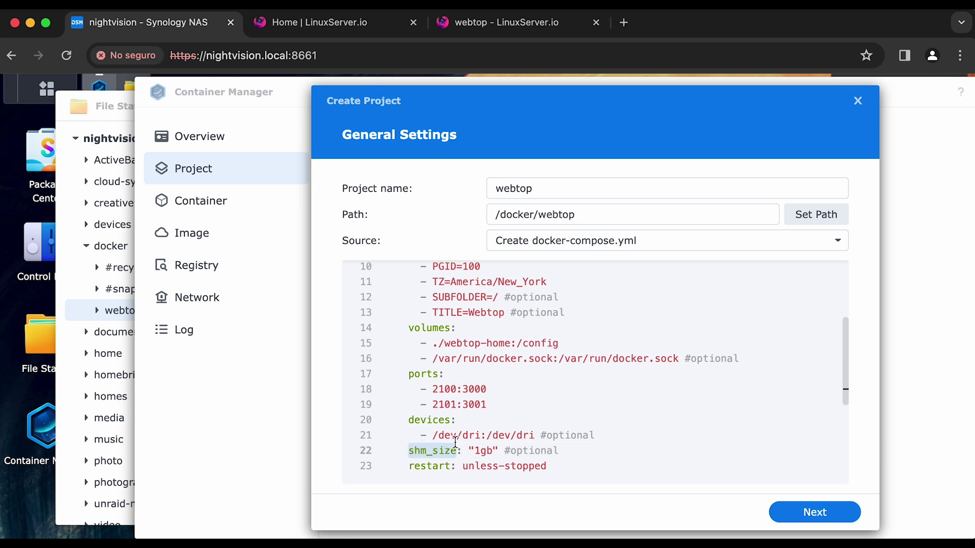
left_click(474, 451)
key("Right")
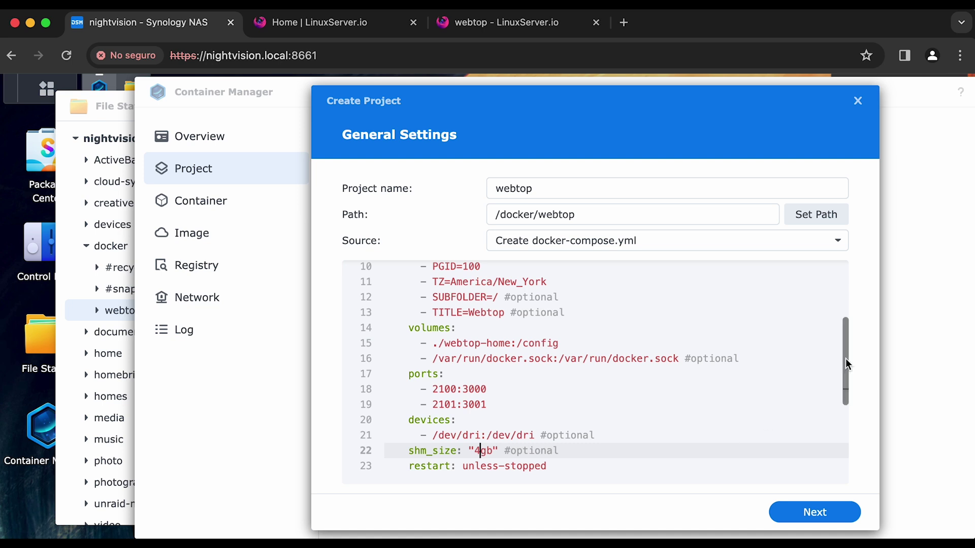
left_click_drag(845, 358, 831, 283)
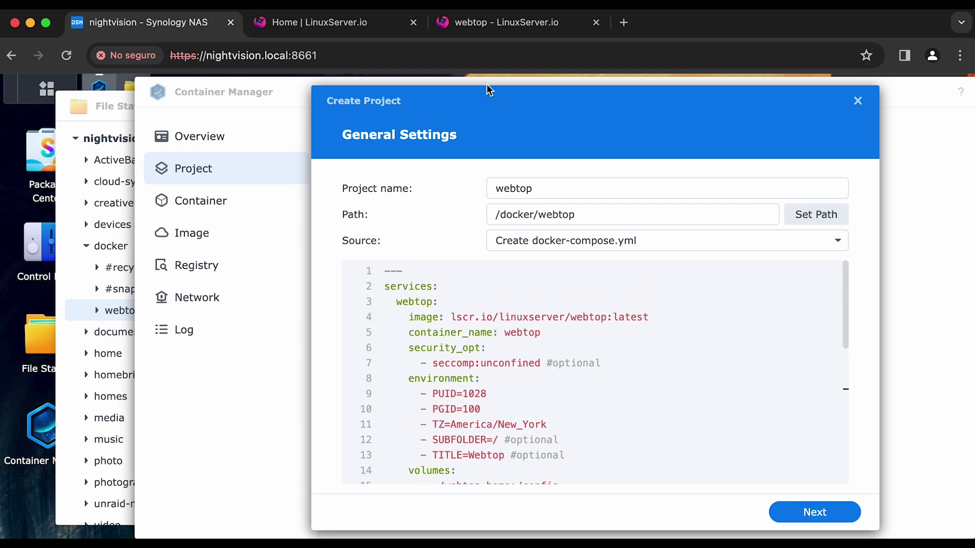
left_click(511, 23)
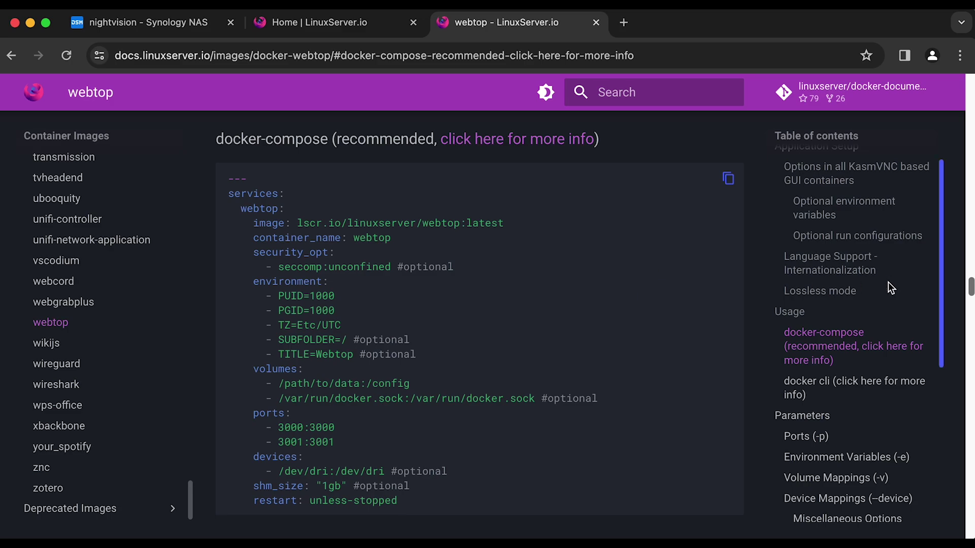
- Compare the Alpine, Ubuntu, Fedora, Arch and Debian descriptions in the Version Tags table
left_click_drag(970, 286, 957, 119)
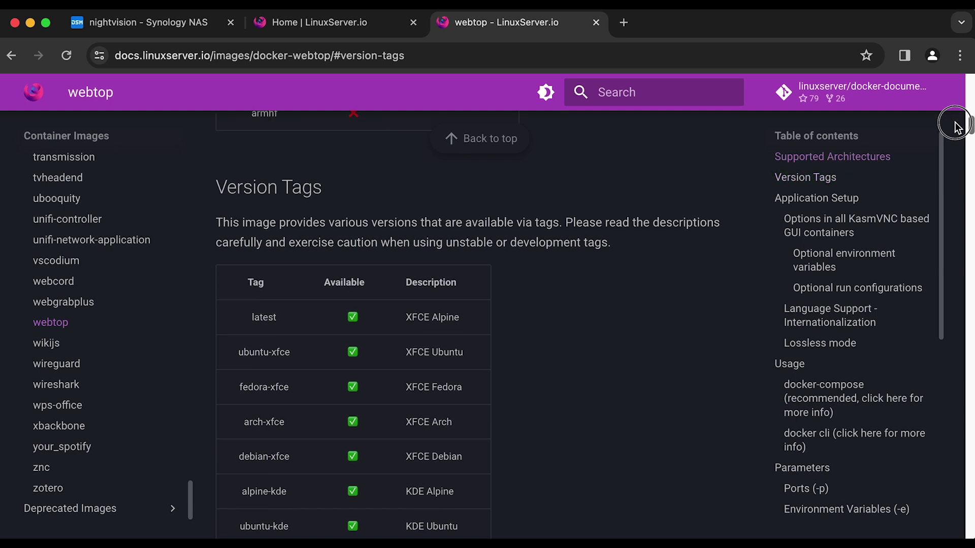
triple_click(262, 185)
left_click(511, 282)
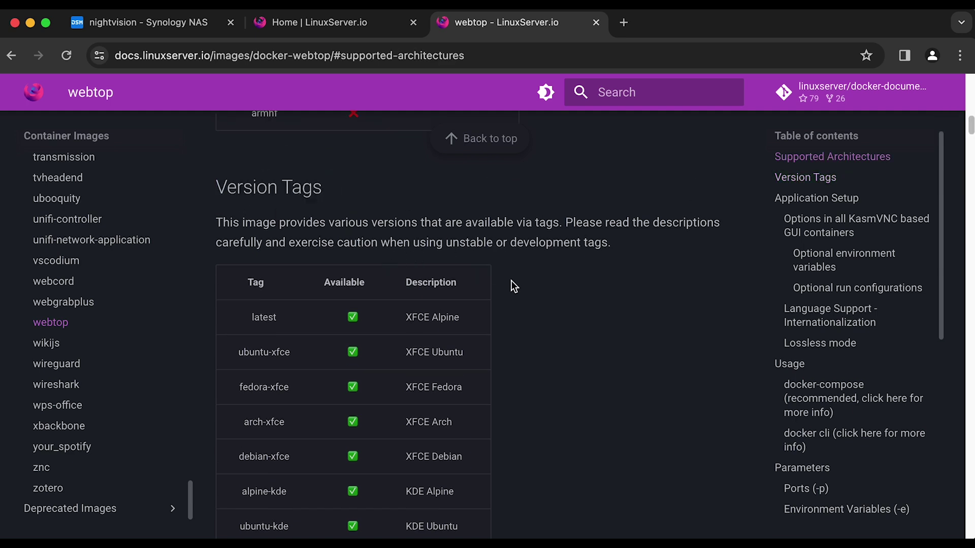
scroll(548, 314, "down", 1)
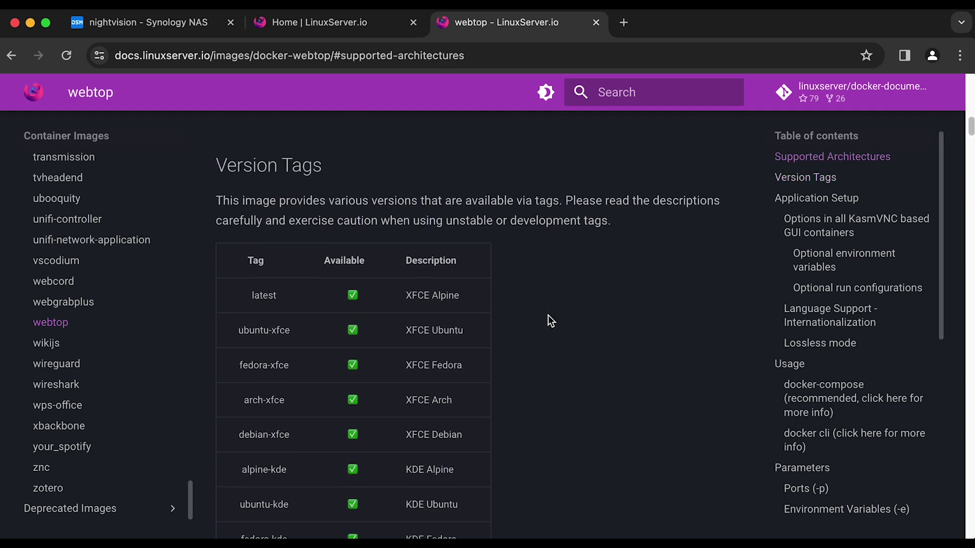
scroll(548, 316, "down", 2)
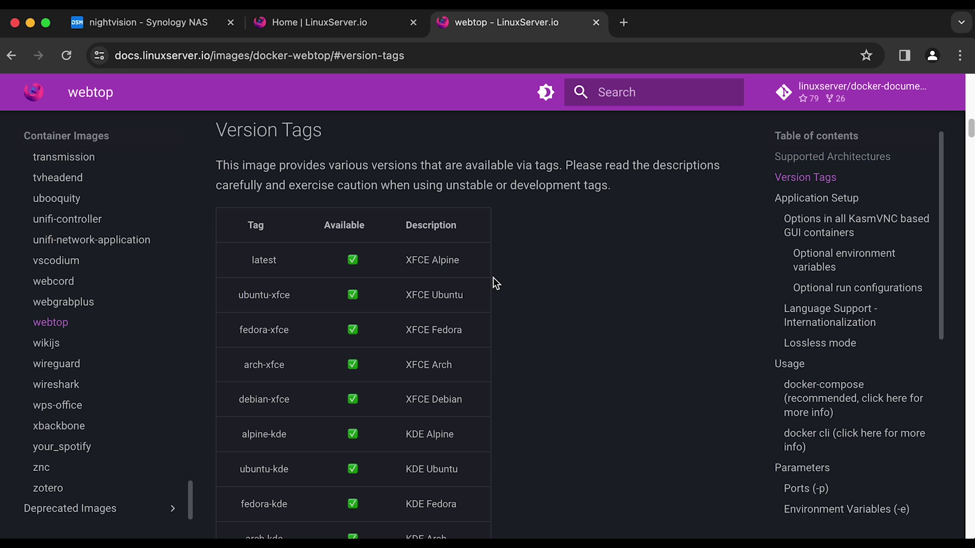
double_click(452, 260)
double_click(452, 295)
left_click(454, 331)
double_click(453, 330)
double_click(440, 366)
double_click(450, 400)
double_click(446, 260)
left_click(437, 261)
left_click_drag(407, 260, 429, 259)
left_click(414, 297)
- Find the alpine-kde tag in the Version Tags table and copy it
scroll(460, 416, "down", 2)
scroll(487, 420, "down", 6)
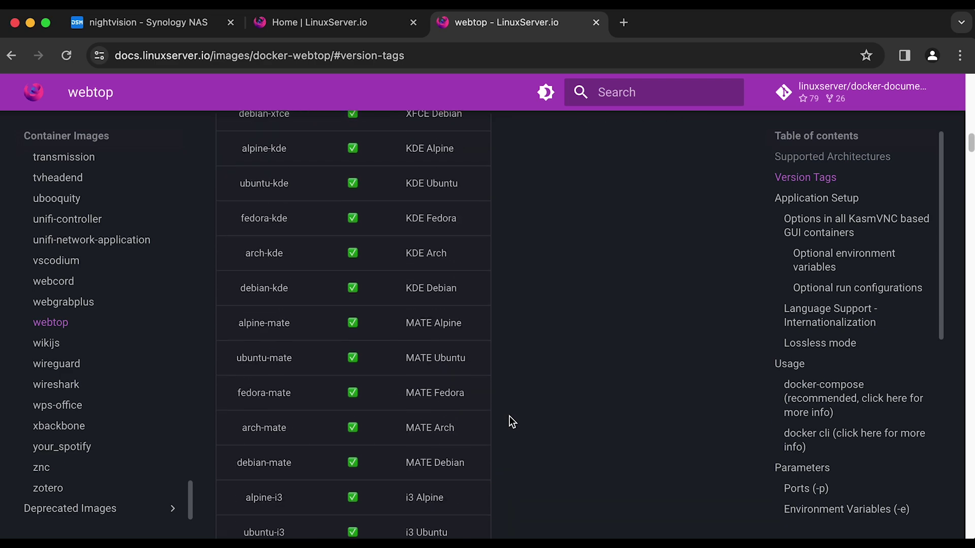
scroll(513, 370, "down", 7)
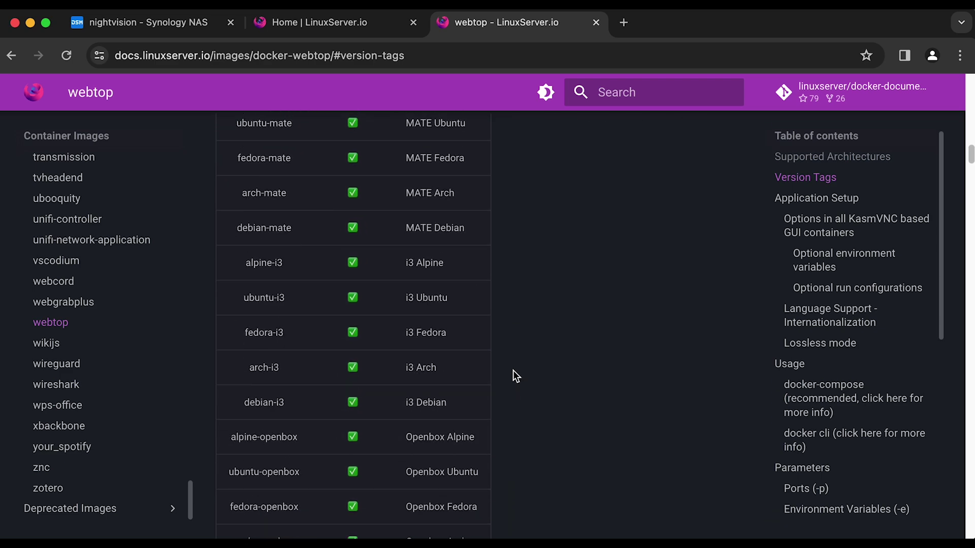
scroll(513, 370, "down", 2)
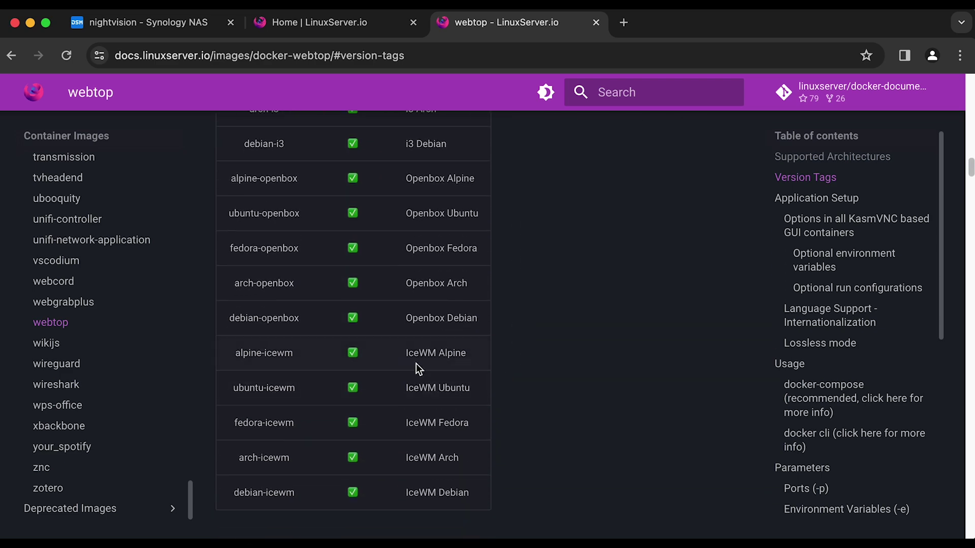
scroll(540, 378, "up", 15)
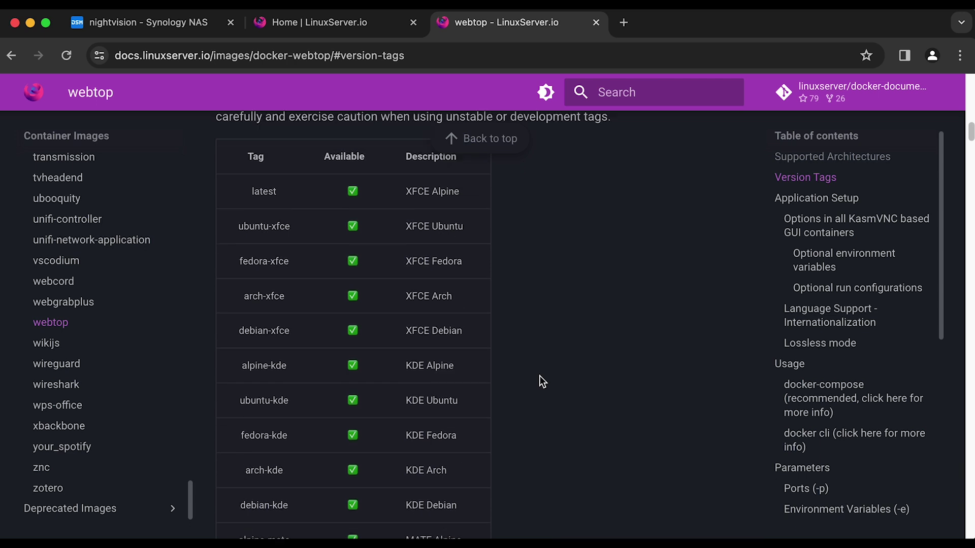
scroll(539, 378, "up", 2)
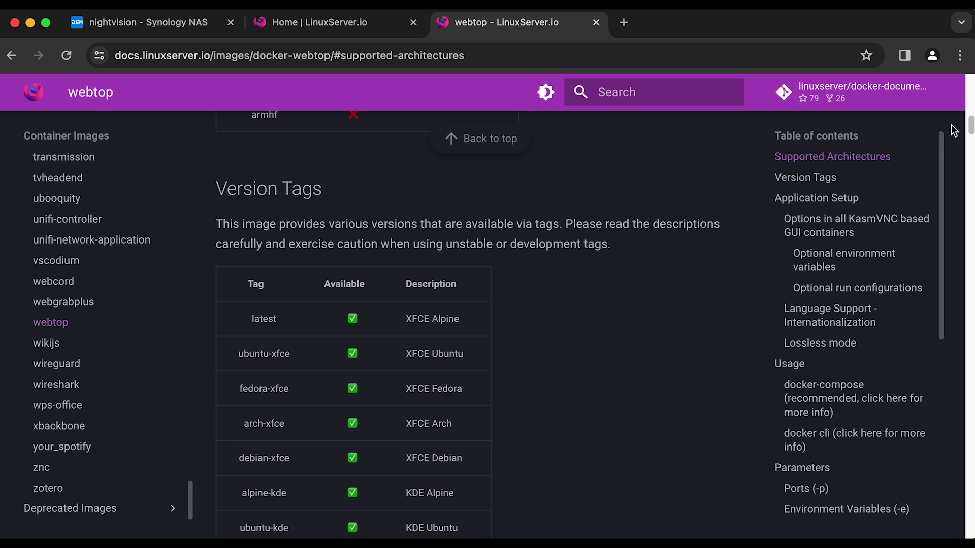
left_click_drag(970, 125, 970, 126)
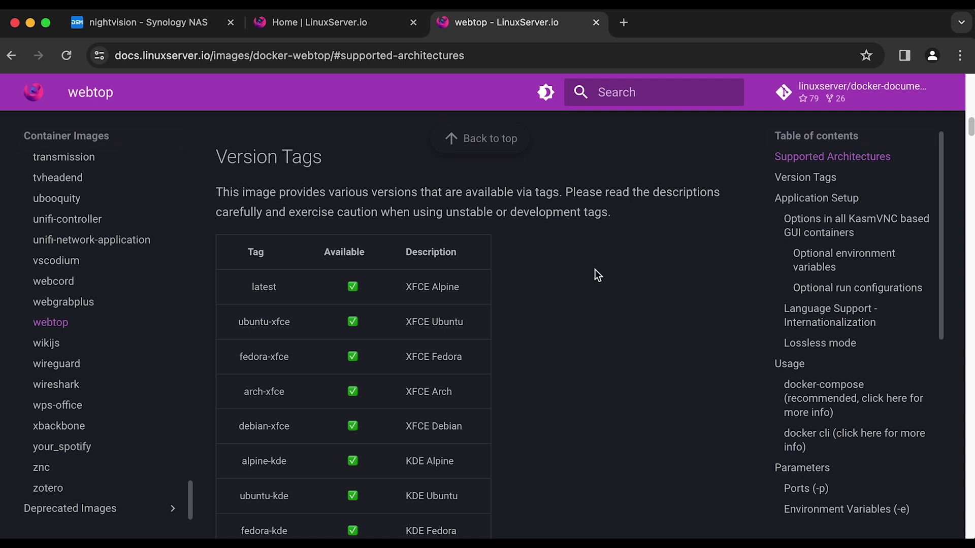
scroll(552, 377, "down", 1)
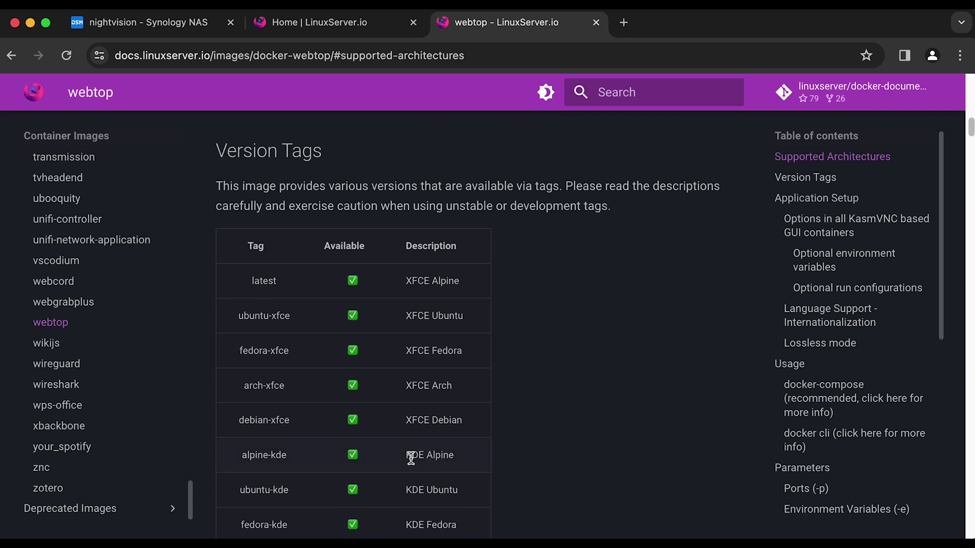
triple_click(261, 454)
key("ctrl+c")
double_click(273, 281)
left_click(175, 22)
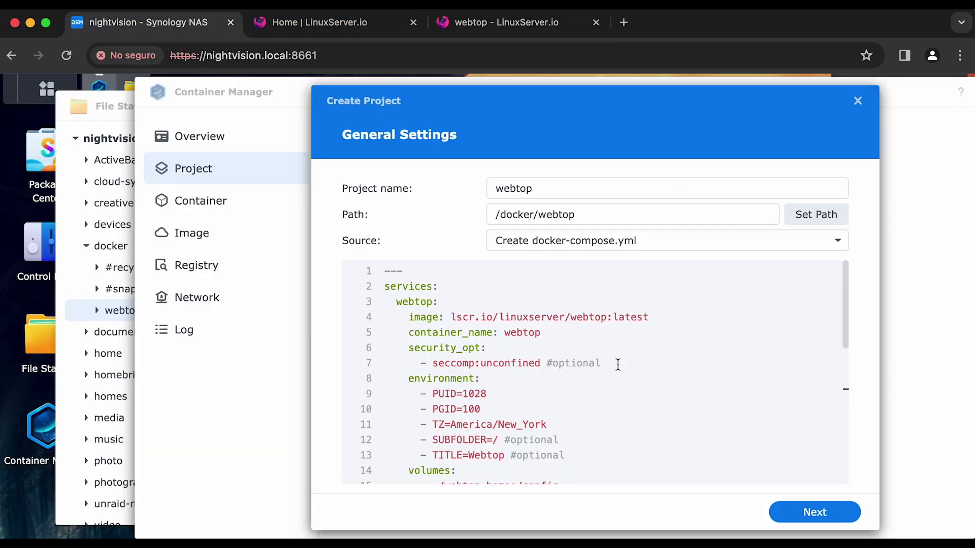
- Paste alpine-kde over latest, making the image lscr.io/linuxserver/webtop:alpine-kde
left_click(644, 317)
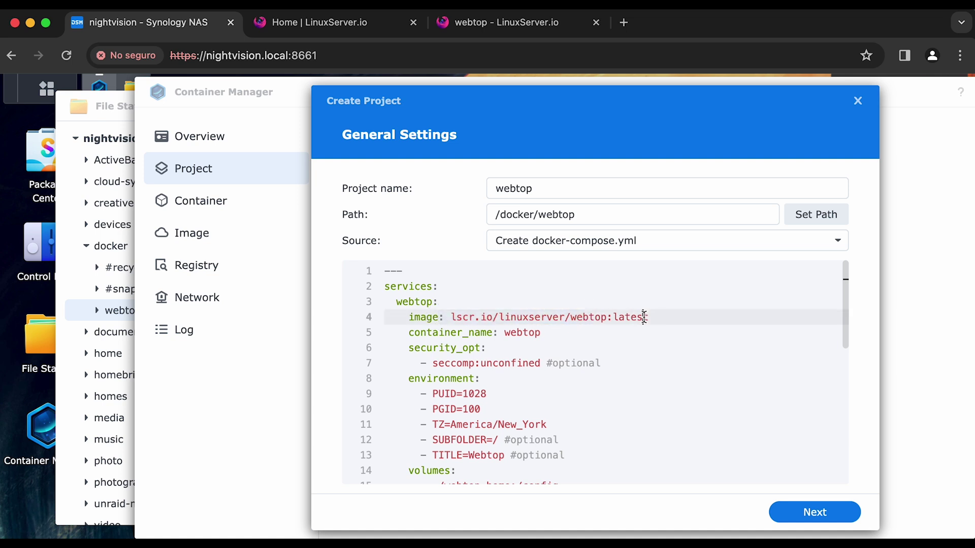
double_click(644, 317)
key("ctrl+v")
- Compare the kde and xfce tag variants, alpine-kde versus ubuntu-xfce, in the docs
left_click(482, 32)
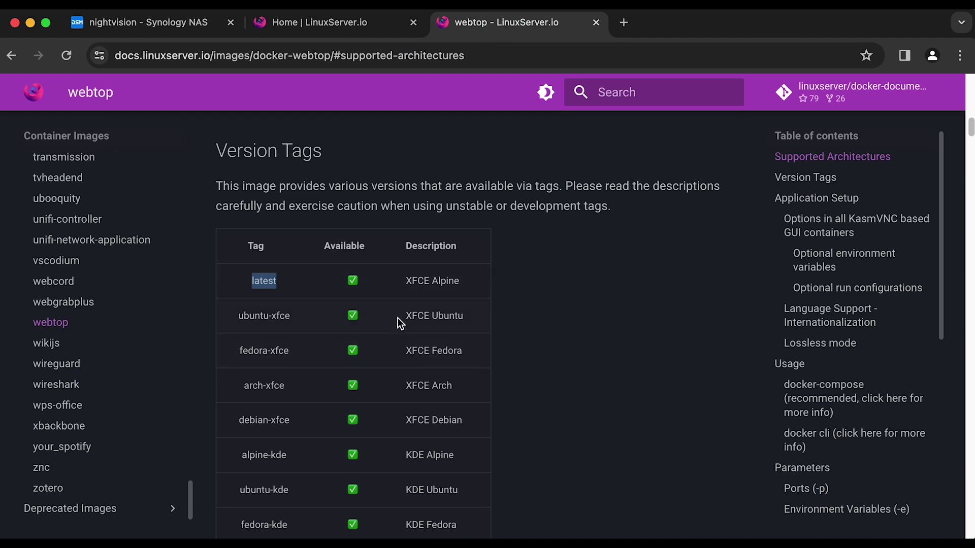
double_click(282, 456)
left_click(312, 454)
double_click(280, 316)
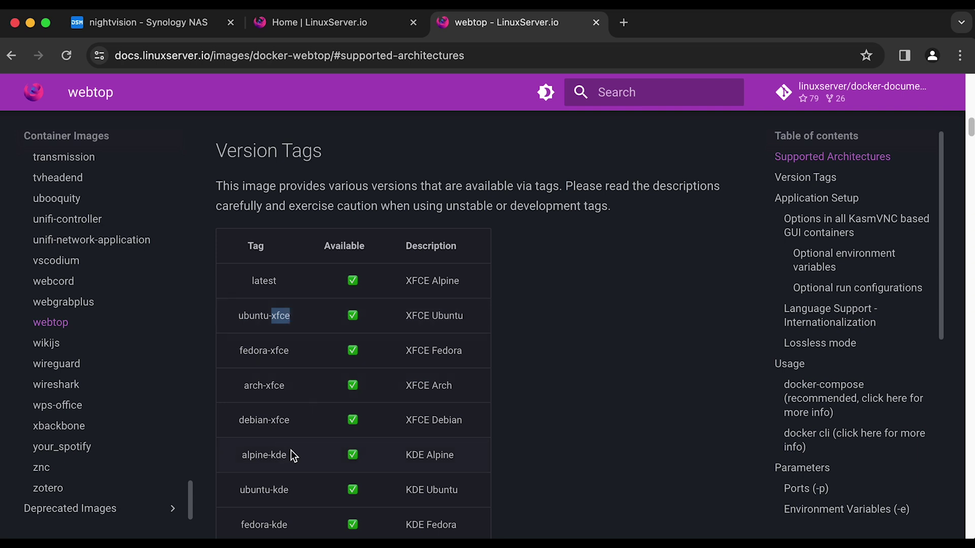
double_click(278, 455)
triple_click(450, 281)
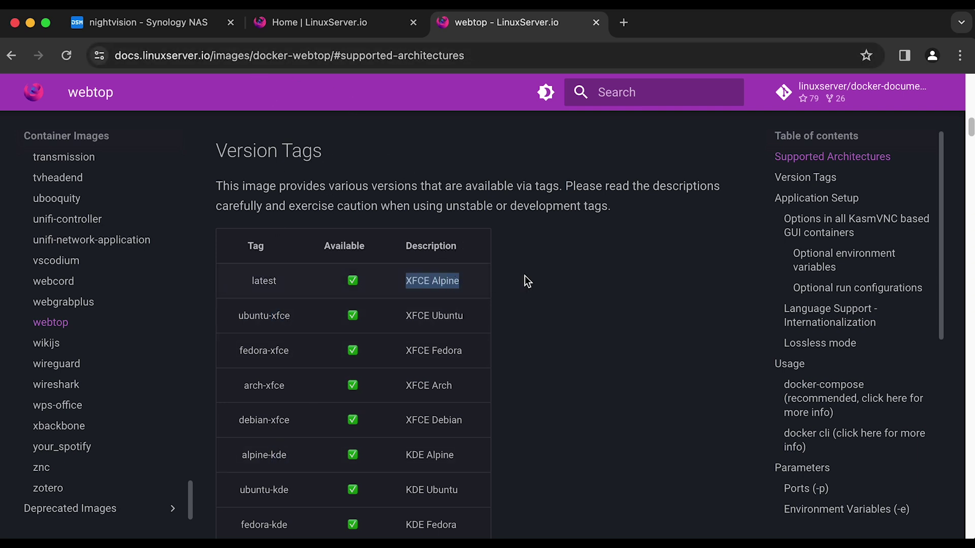
double_click(445, 315)
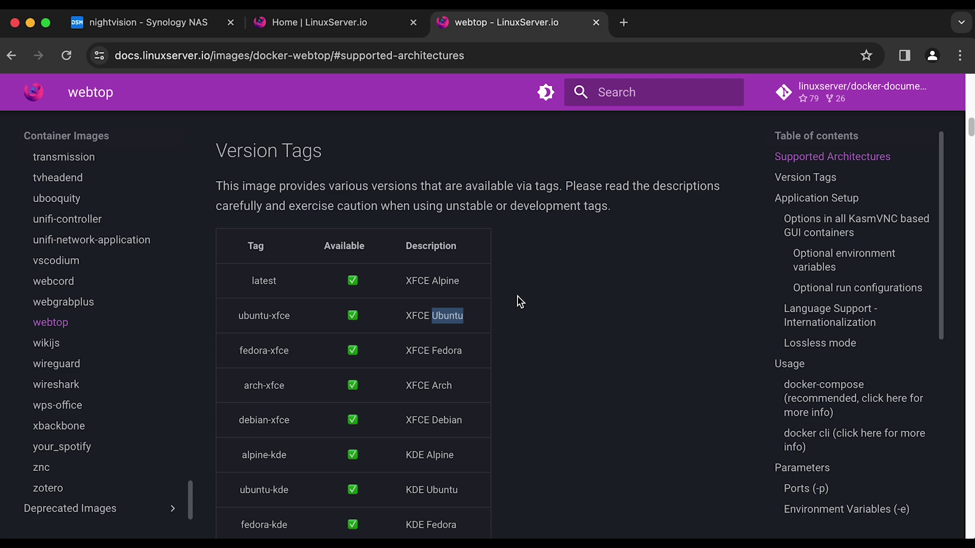
left_click(174, 20)
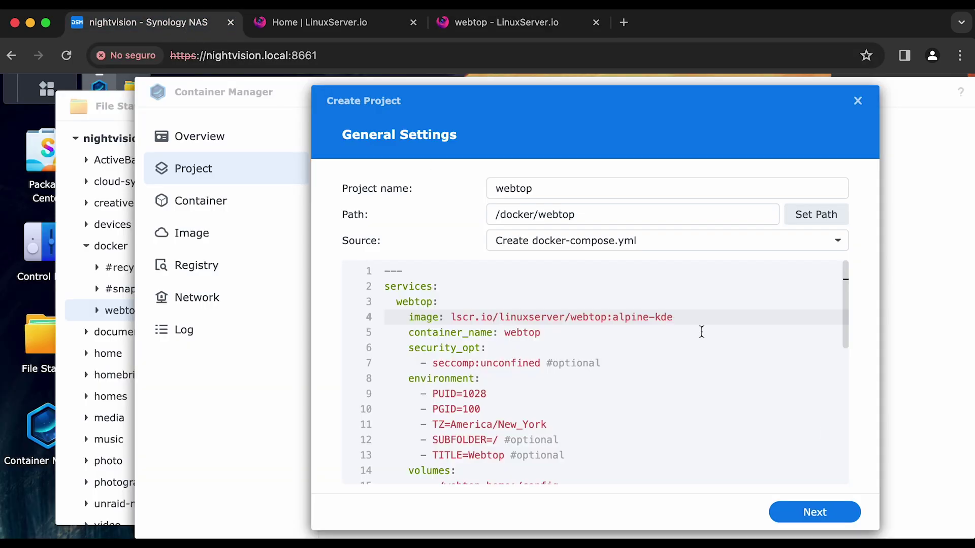
- Advance the Create Project wizard to the Web portal settings
left_click(847, 280)
left_click_drag(847, 281, 861, 266)
left_click(800, 507)
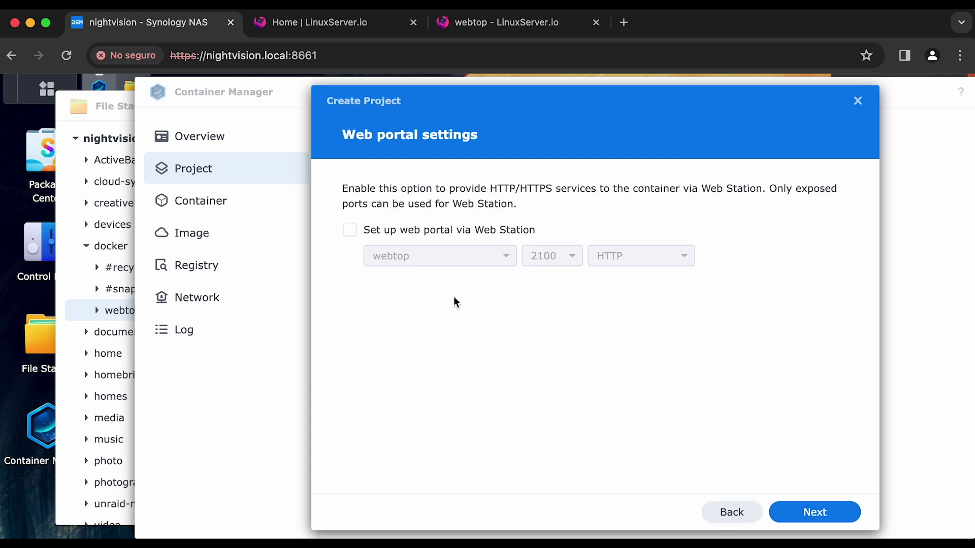
- Build and start the webtop project from the summary, closing the log after exit code 0
left_click(824, 514)
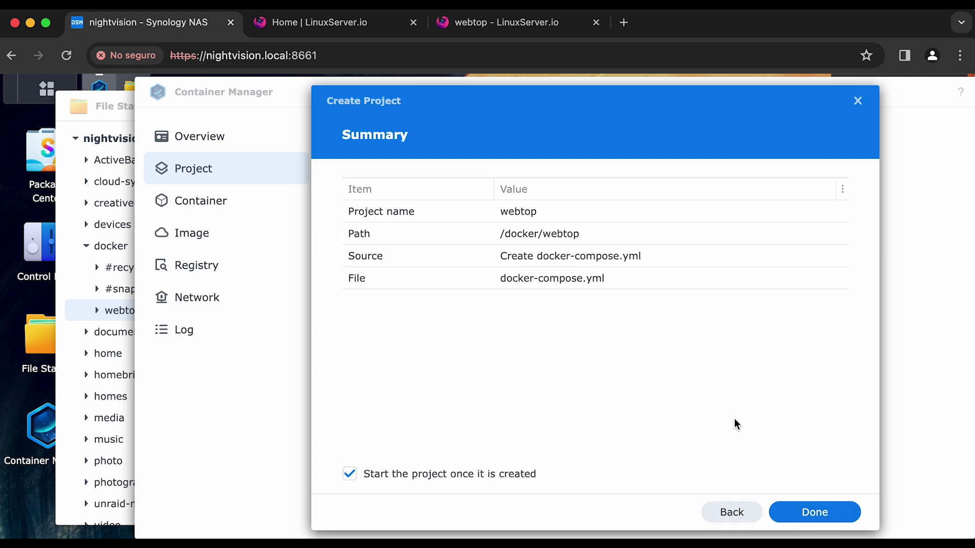
left_click(814, 516)
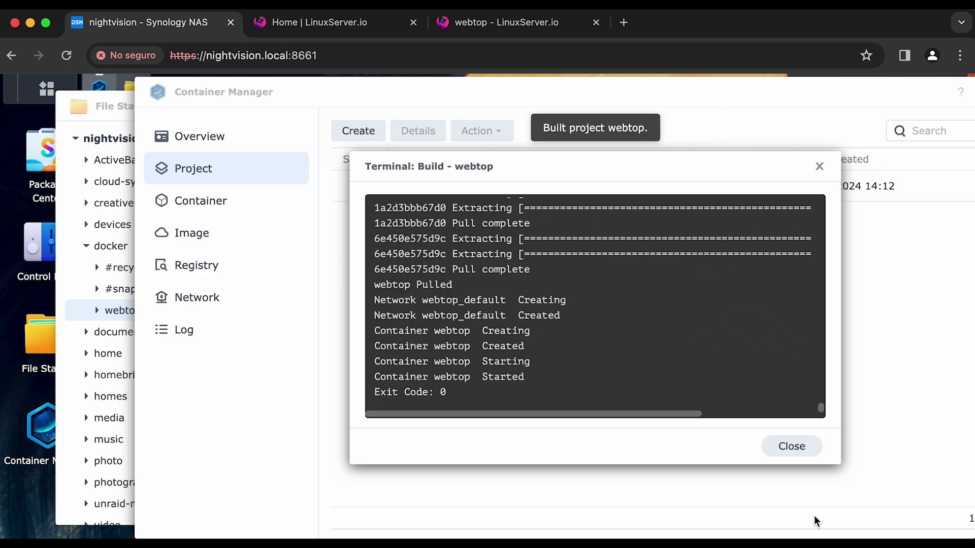
left_click(793, 449)
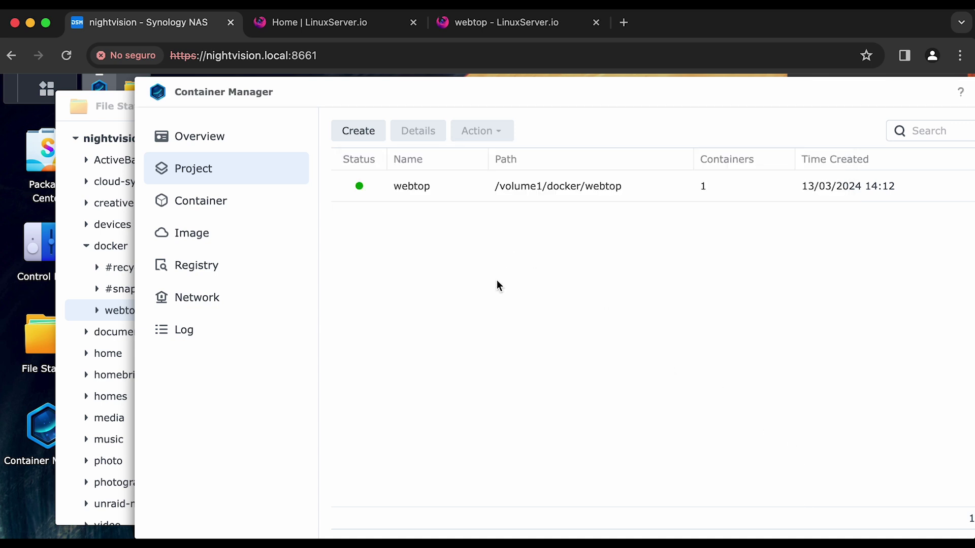
- Open the webtop project's YAML configuration and scroll to its ports section
left_click(230, 171)
double_click(449, 192)
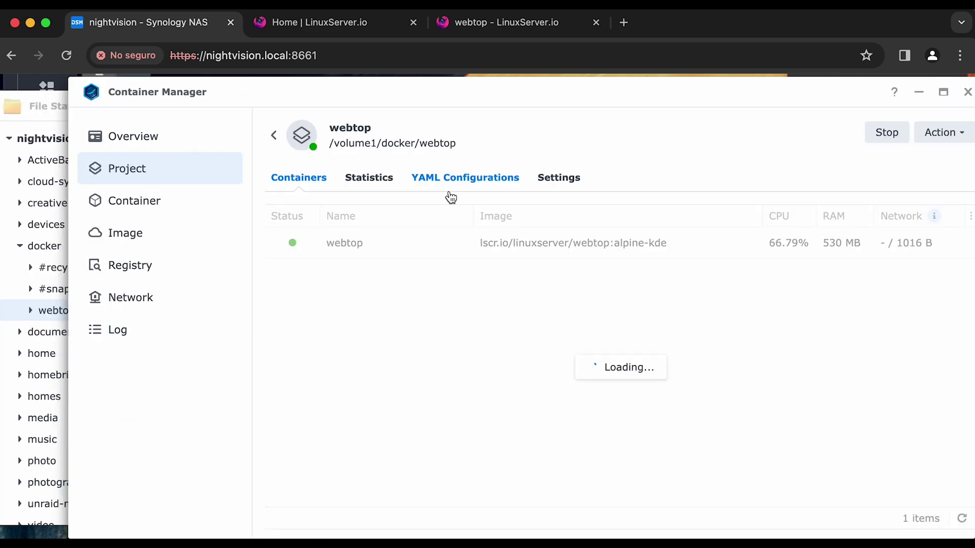
left_click(482, 185)
scroll(619, 327, "down", 3)
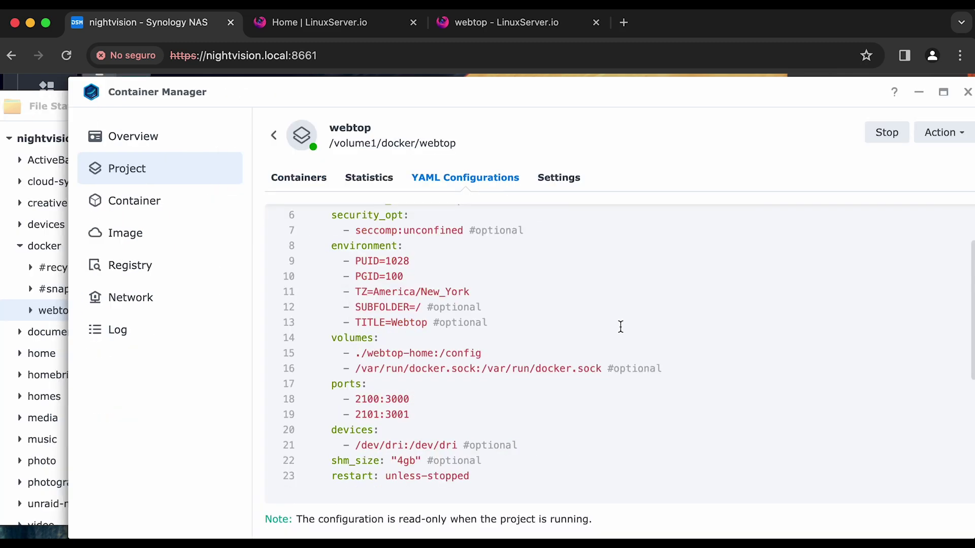
- Highlight the host ports 2100 and 2101 in the webtop YAML ports mapping
double_click(361, 399)
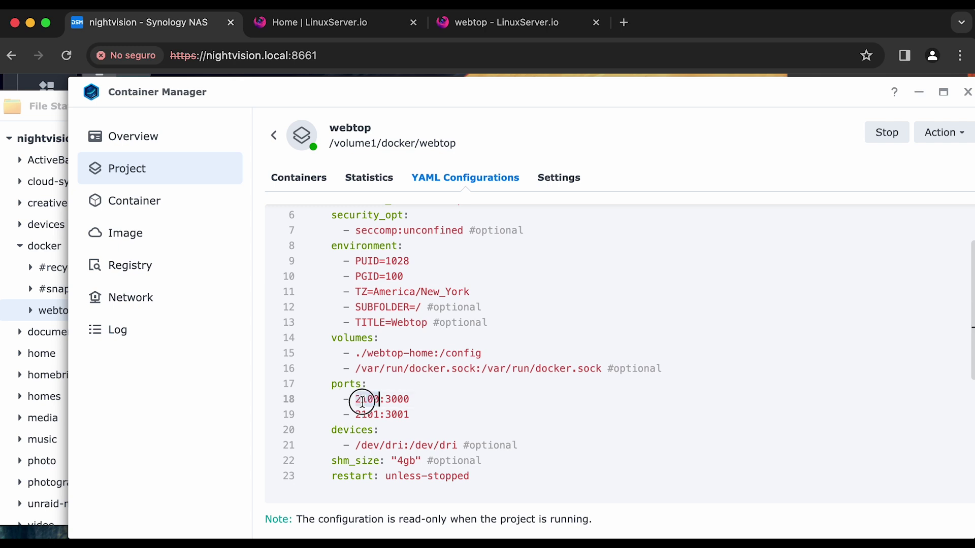
double_click(367, 416)
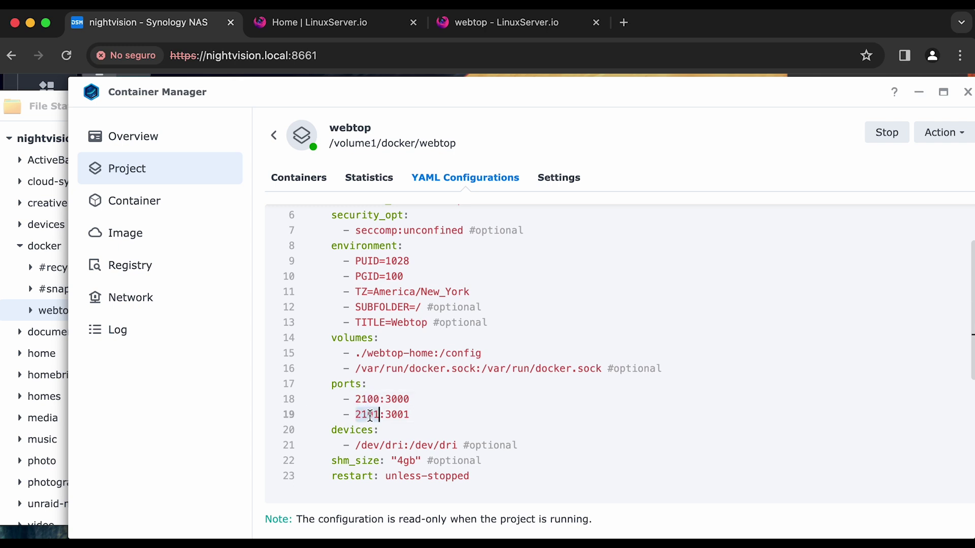
left_click(396, 382)
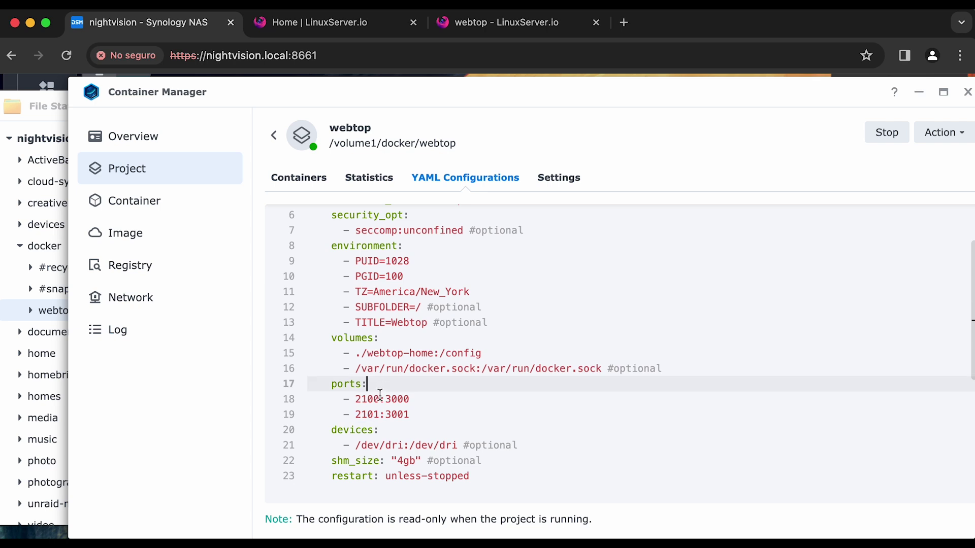
double_click(371, 399)
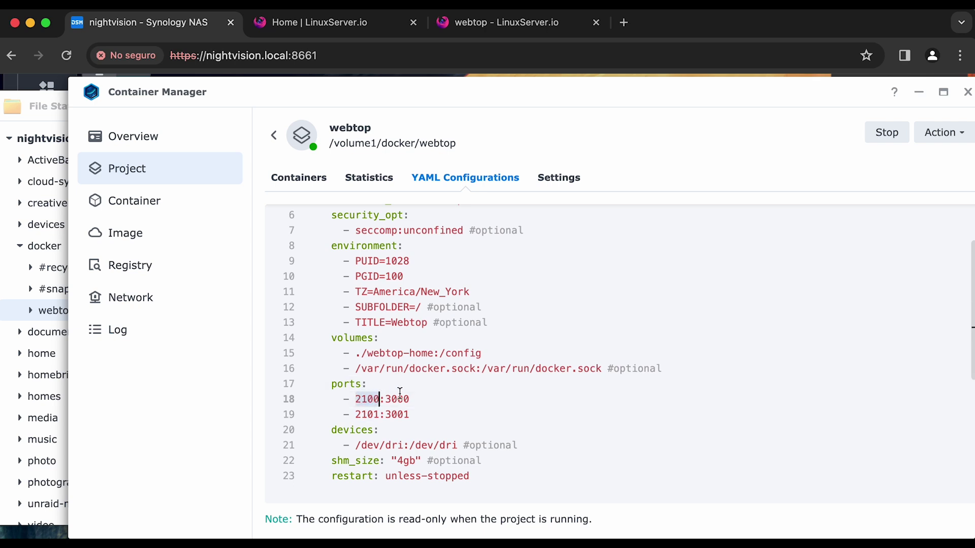
double_click(368, 415)
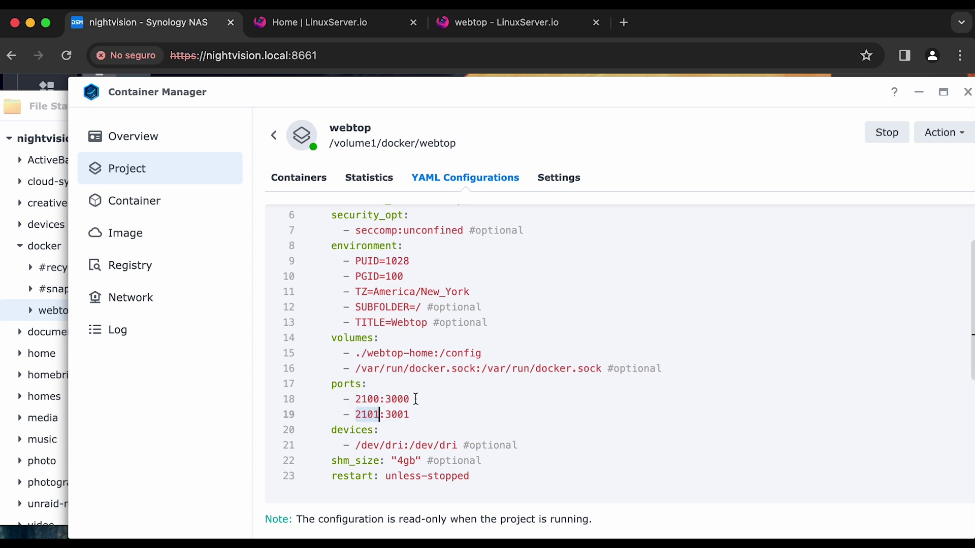
double_click(370, 399)
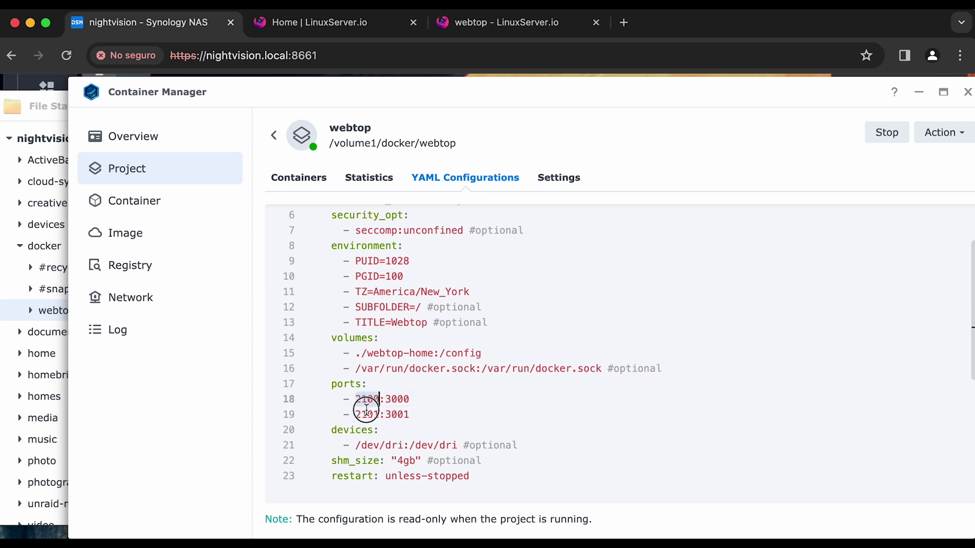
double_click(367, 412)
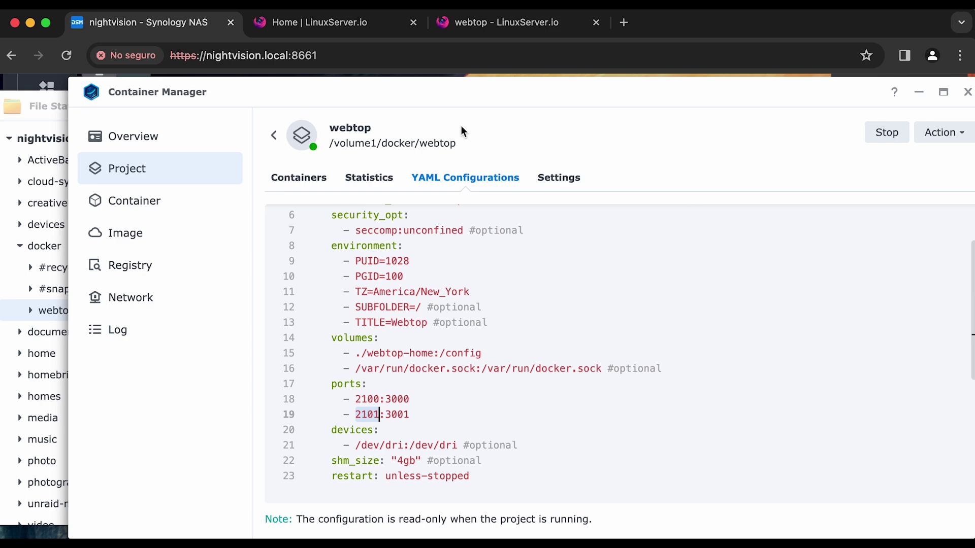
- Restore the Container Manager window to a smaller size
left_click(623, 23)
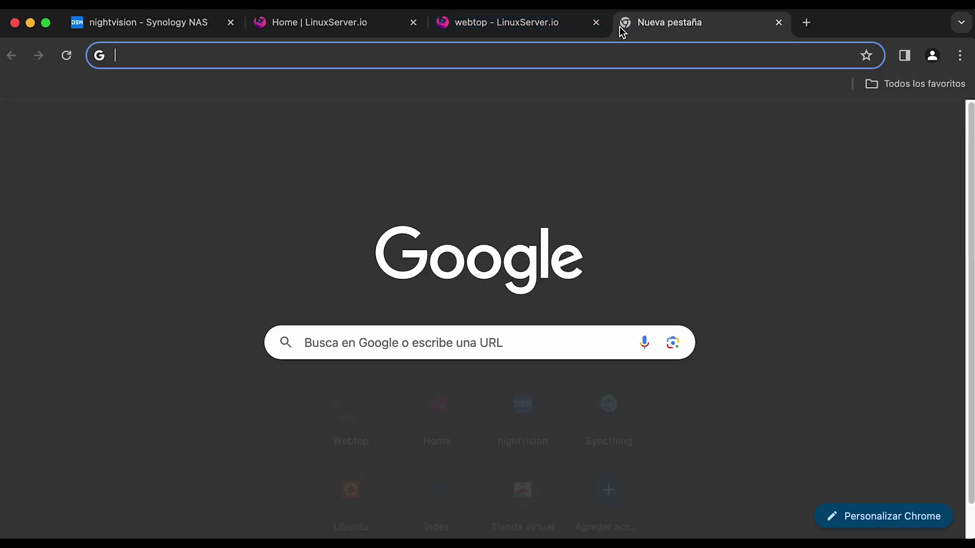
left_click(778, 23)
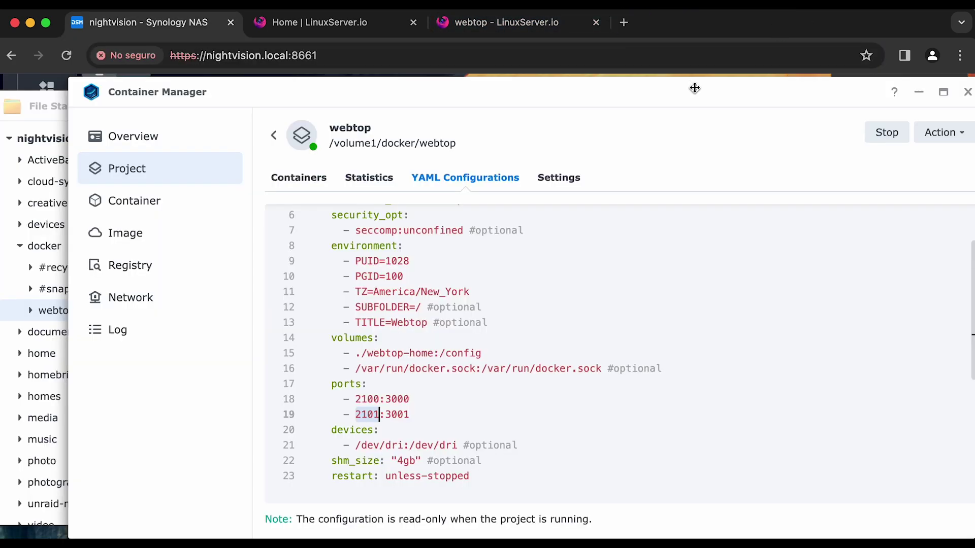
double_click(729, 90)
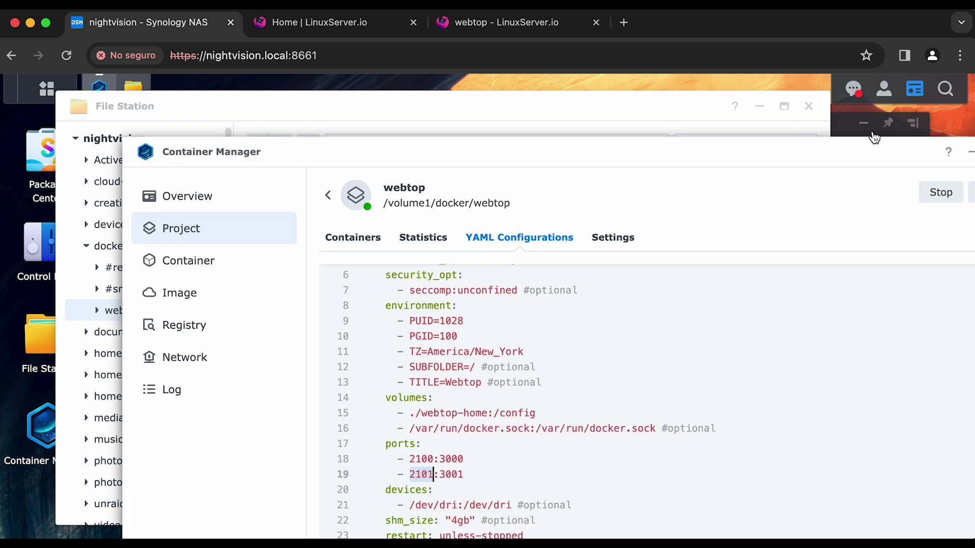
- Show the System Health widget in the DSM widget panel with LAN 1 selected
left_click(915, 92)
left_click(681, 123)
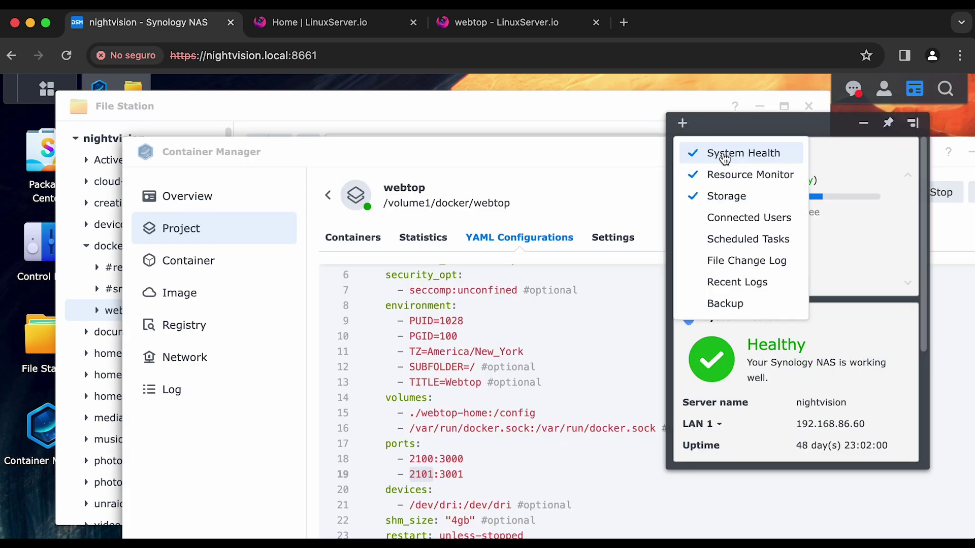
left_click_drag(919, 209, 920, 270)
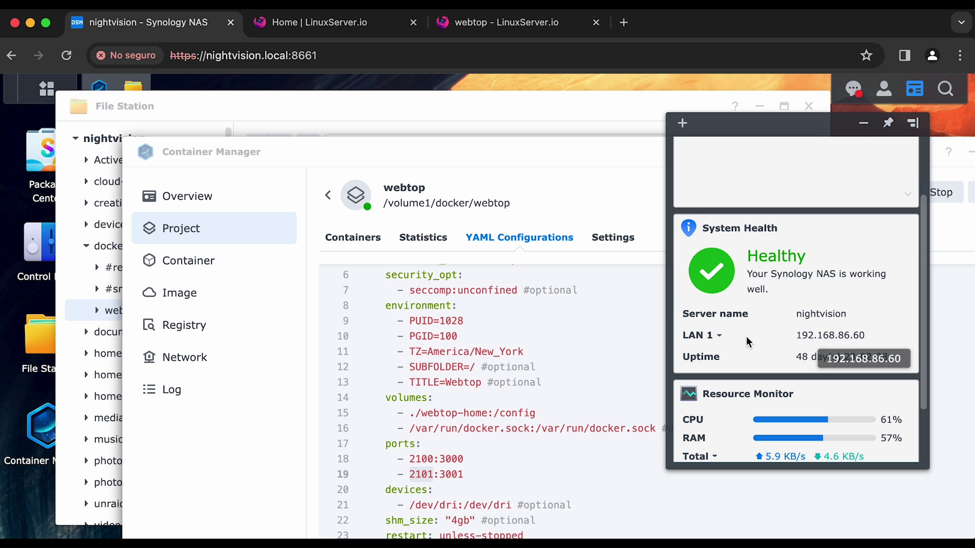
left_click(713, 336)
left_click(798, 339)
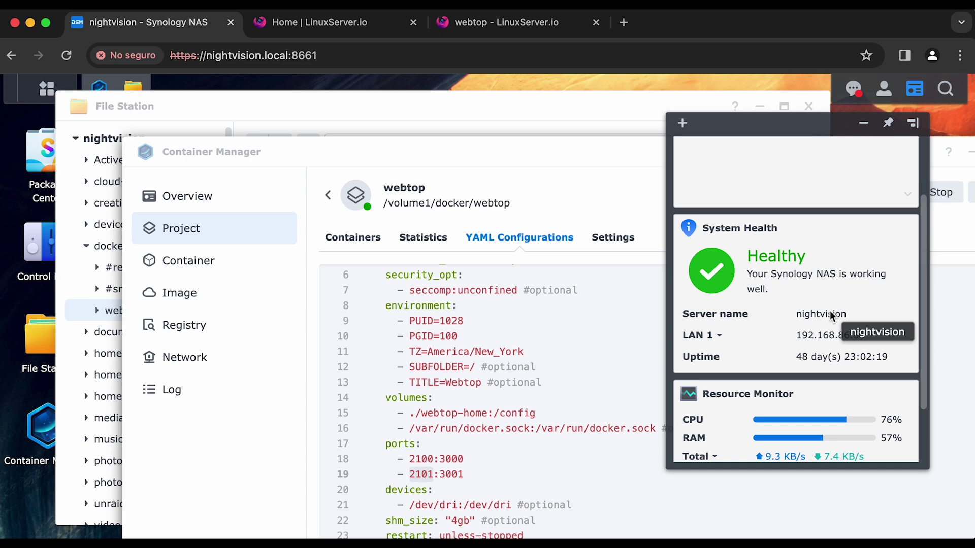
- Open nightvision.local in a new Chrome tab beside the Container Manager tab
left_click(625, 23)
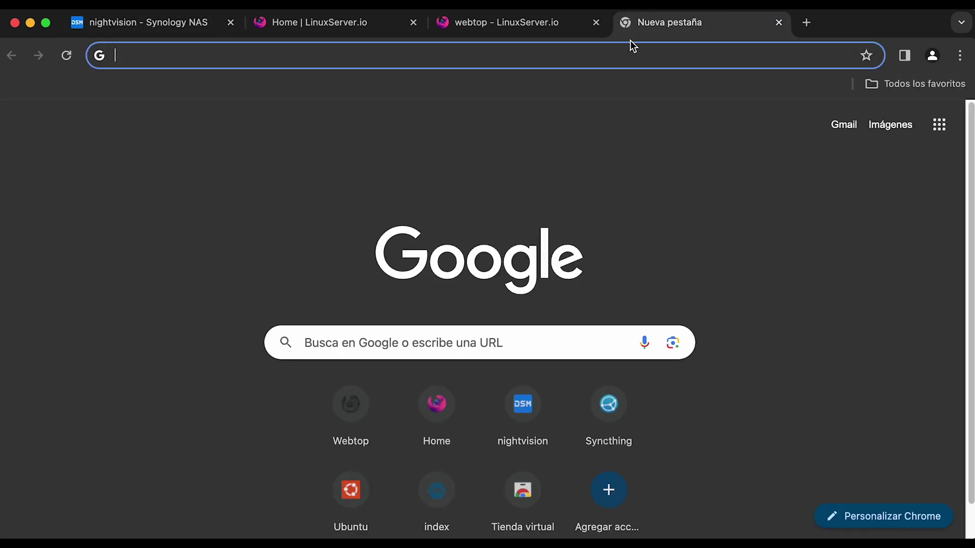
type("nightvision.local")
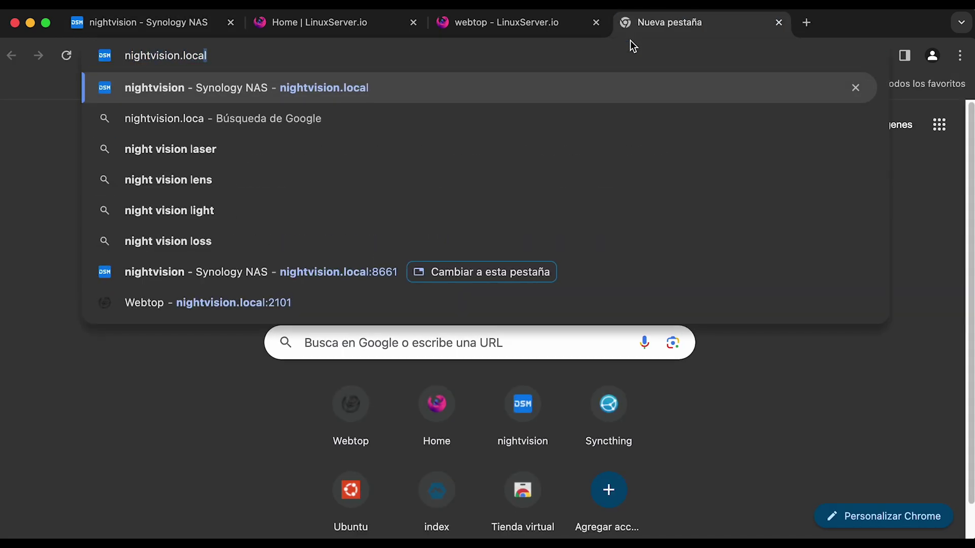
key("Return")
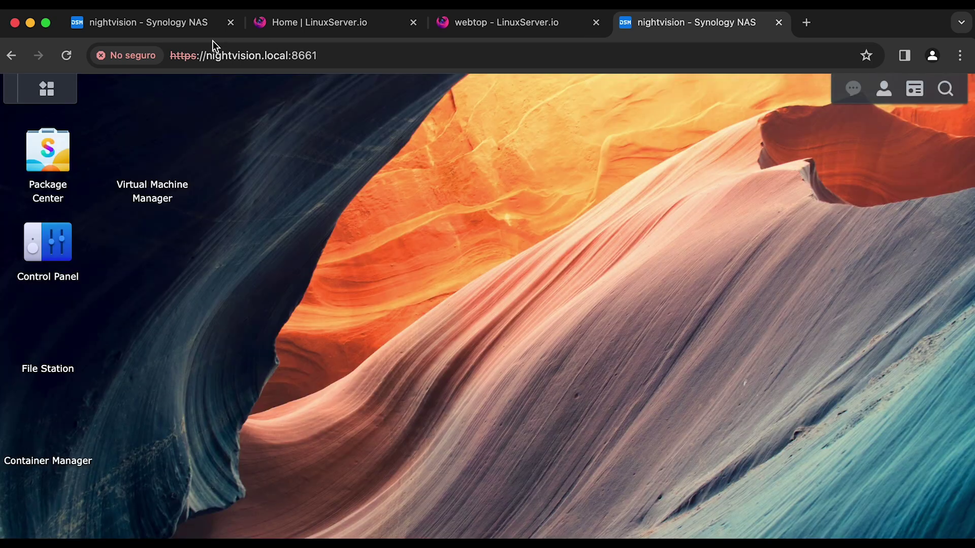
left_click(200, 28)
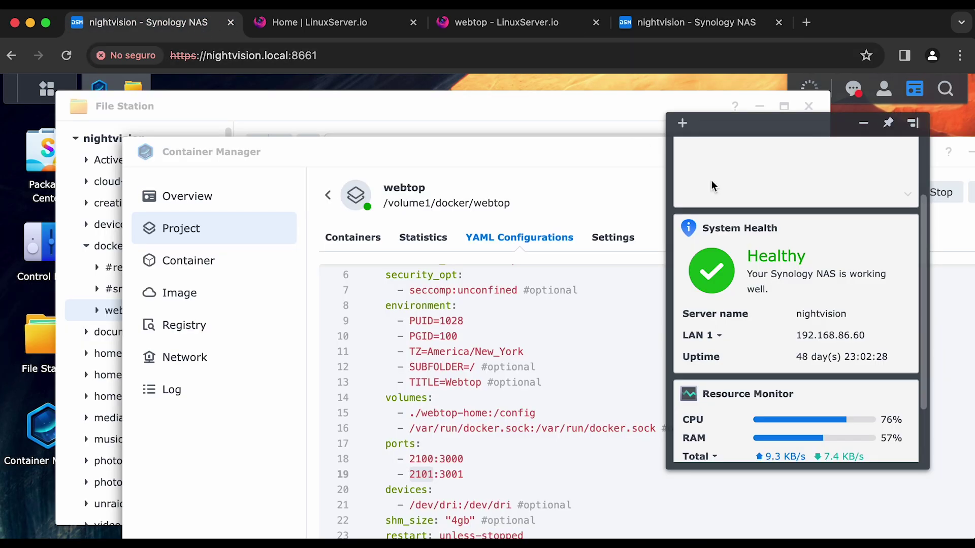
left_click(648, 30)
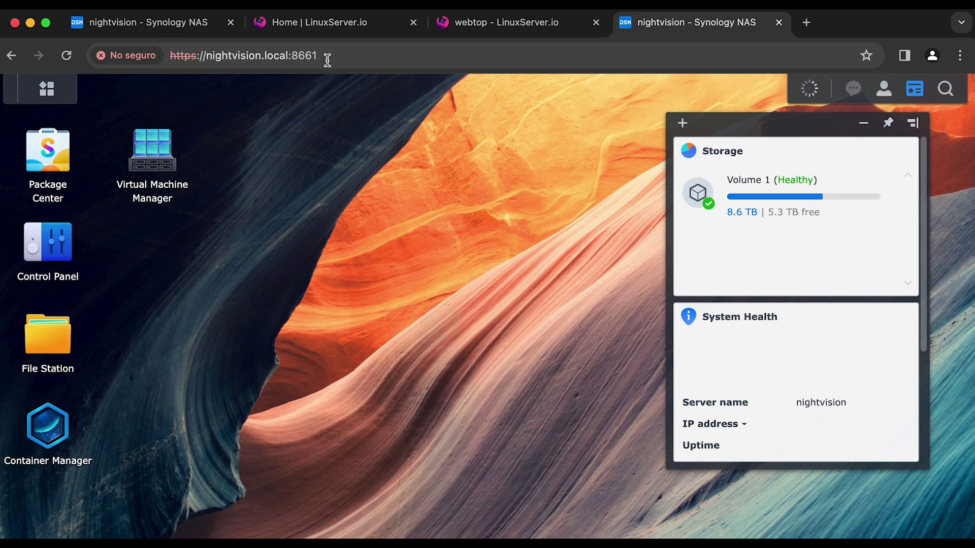
left_click(146, 17)
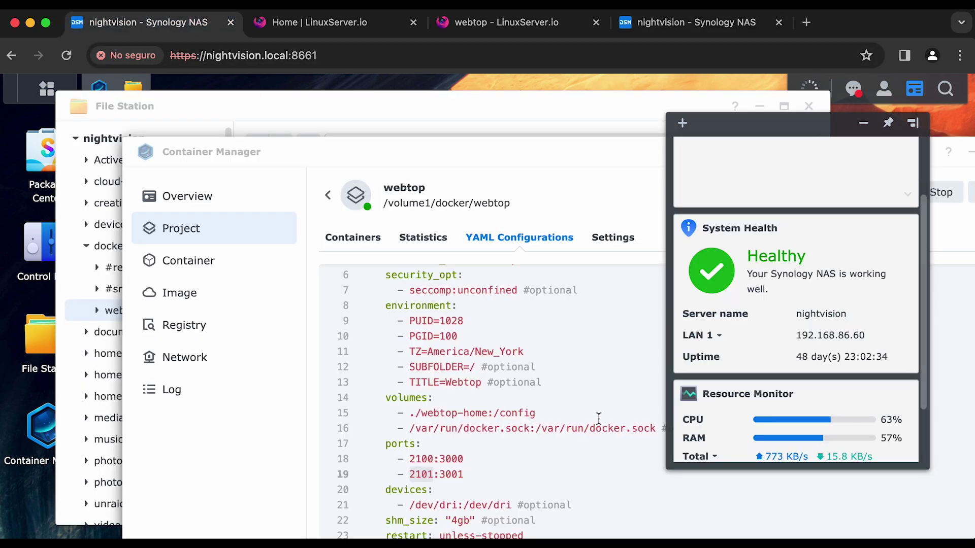
scroll(547, 415, "down", 3)
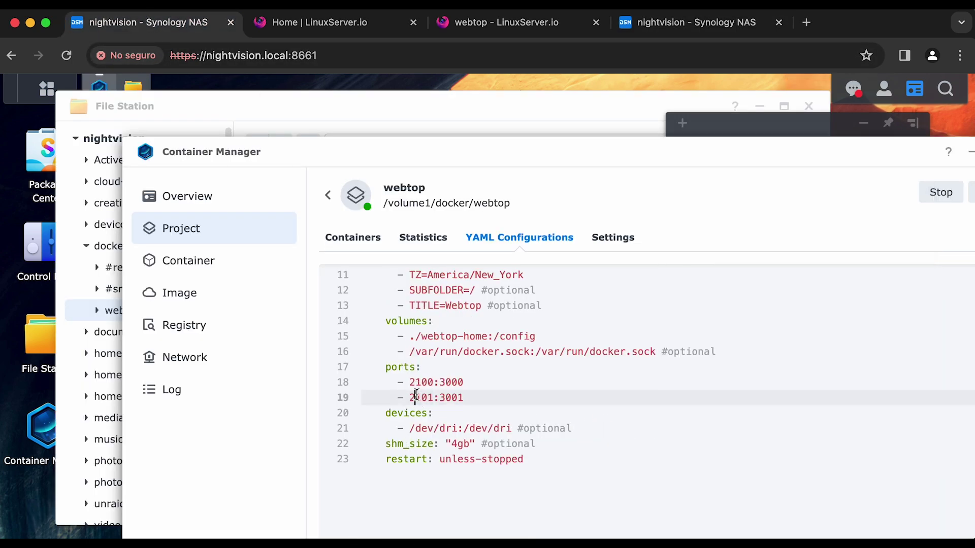
left_click(660, 22)
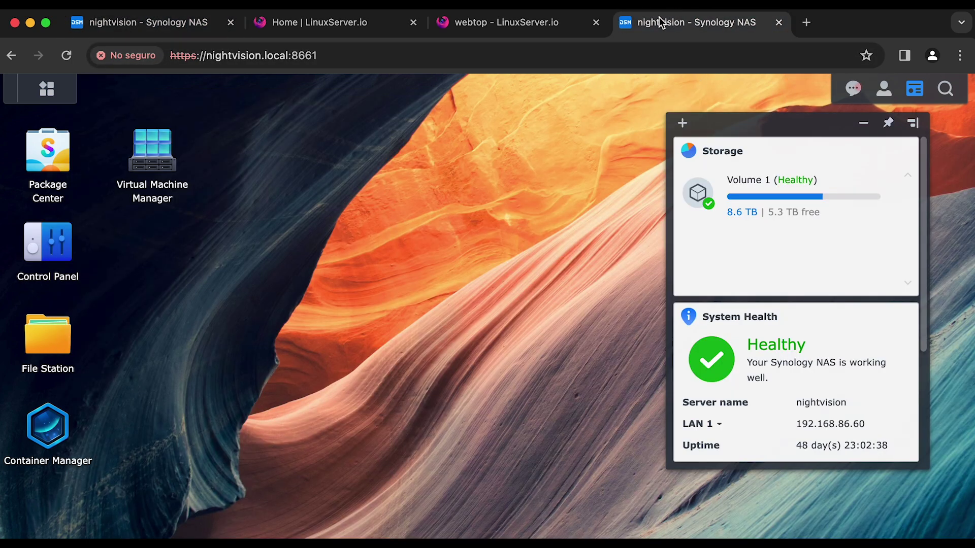
- Change the address port from 8661 to 2101 and proceed past the certificate warning
left_click(181, 55)
left_click(191, 56)
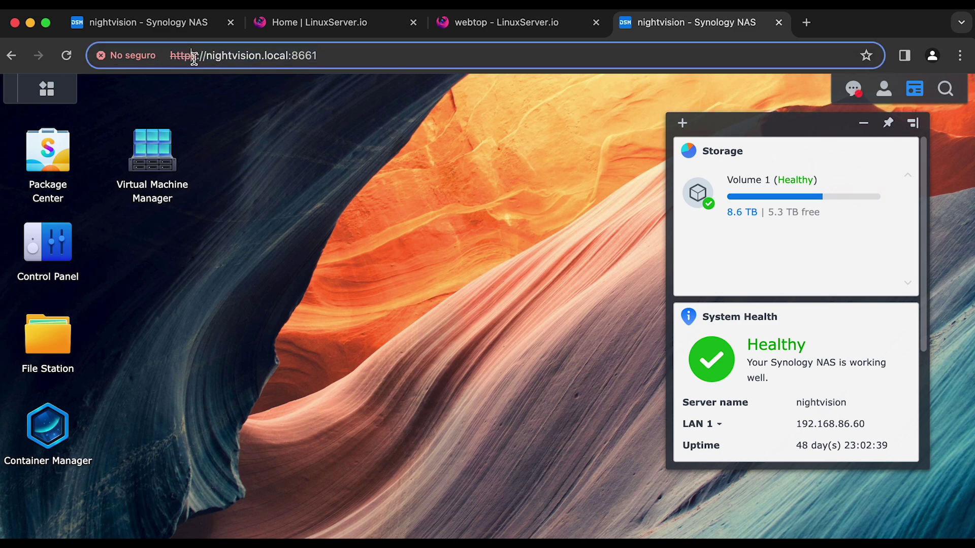
double_click(314, 55)
type("2101")
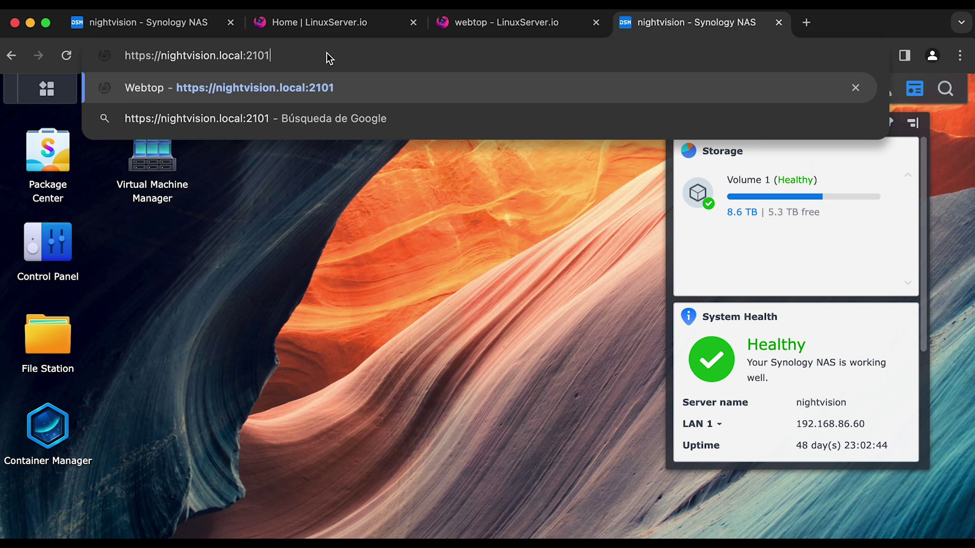
key("shift+Left")
key("shift+Left")
key("shift+Left")
key("shift+Left")
key("shift+Left")
key("shift+Left")
key("shift+Left")
key("shift+Left")
key("shift+Left")
key("shift+Left")
key("shift+Left")
key("shift+Left")
key("shift+Left")
key("shift+Left")
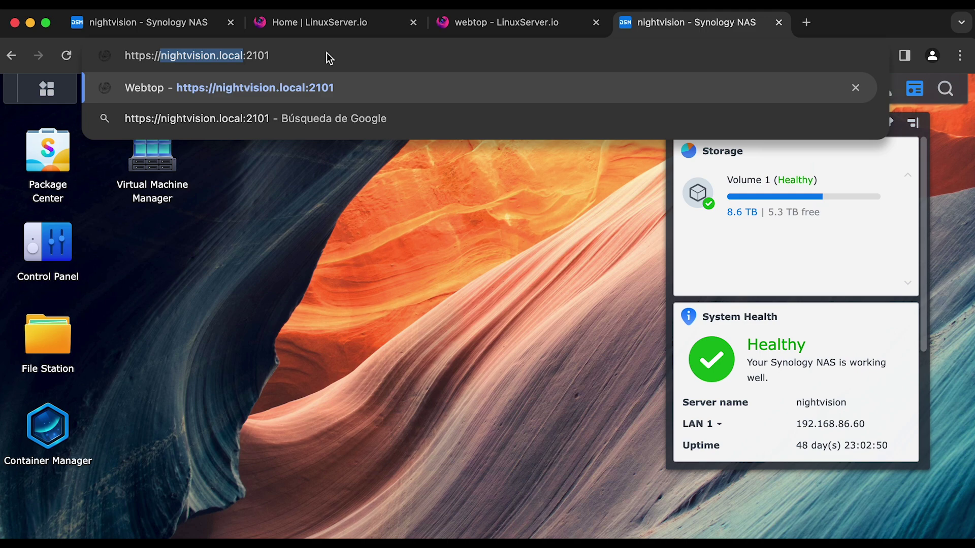
key("Return")
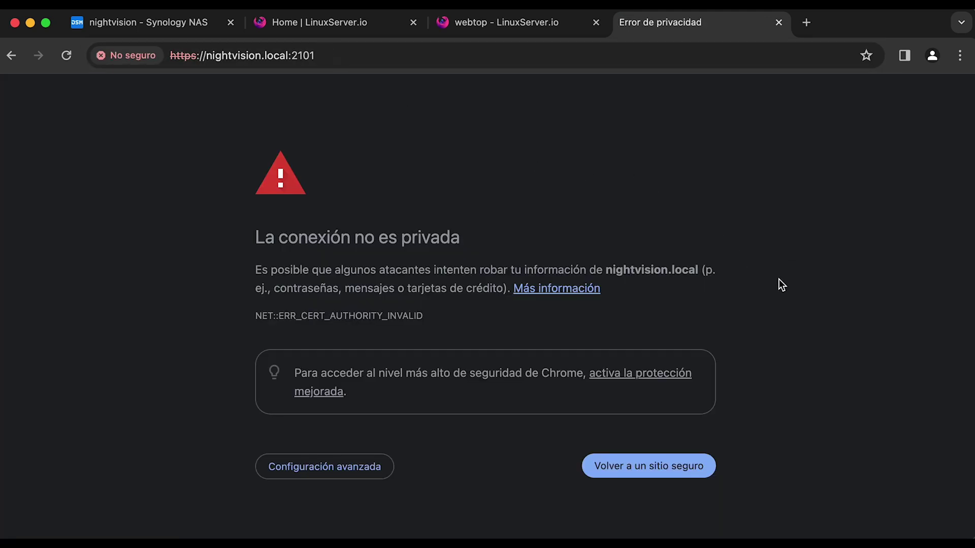
left_click(337, 466)
scroll(558, 350, "down", 3)
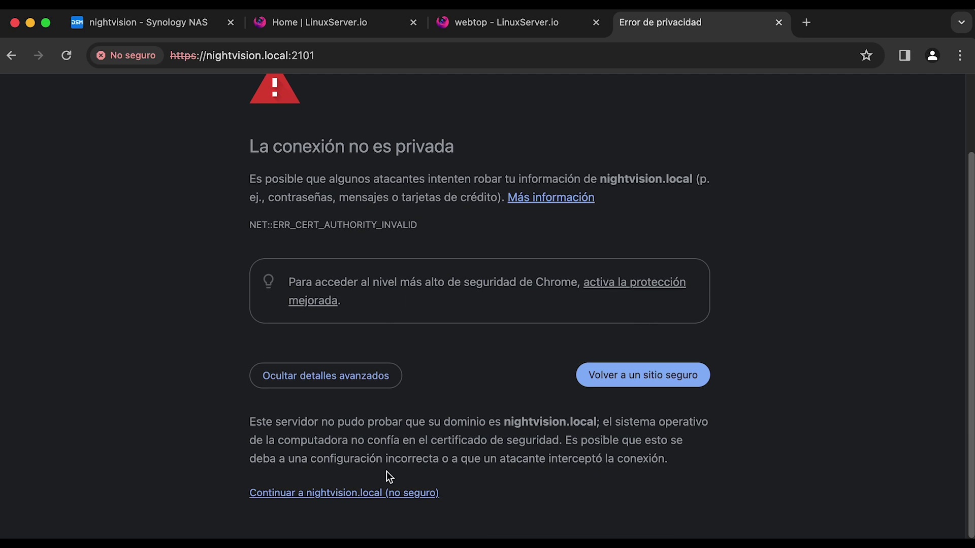
left_click(366, 492)
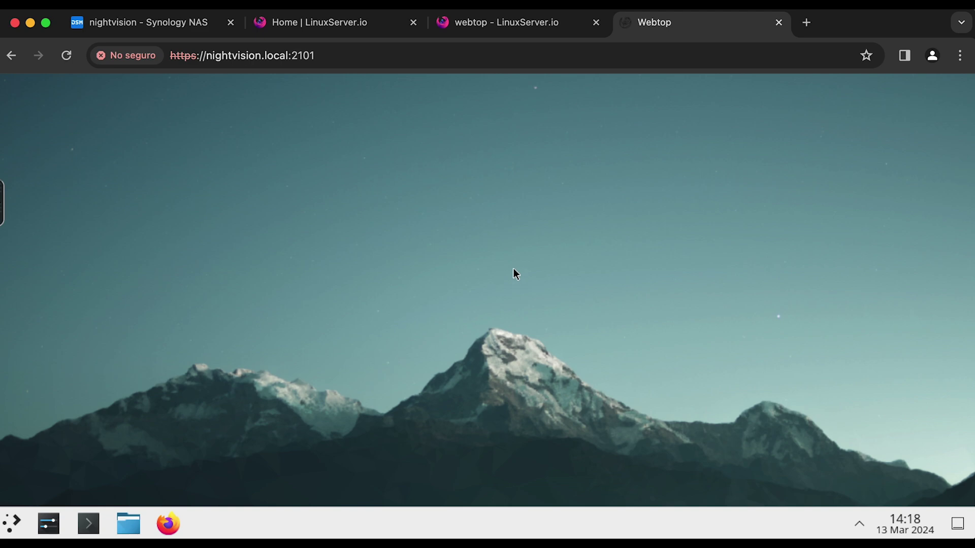
- Open the KasmVNC sidebar settings and keep the Stream Quality preset at Lossless
left_click(2, 208)
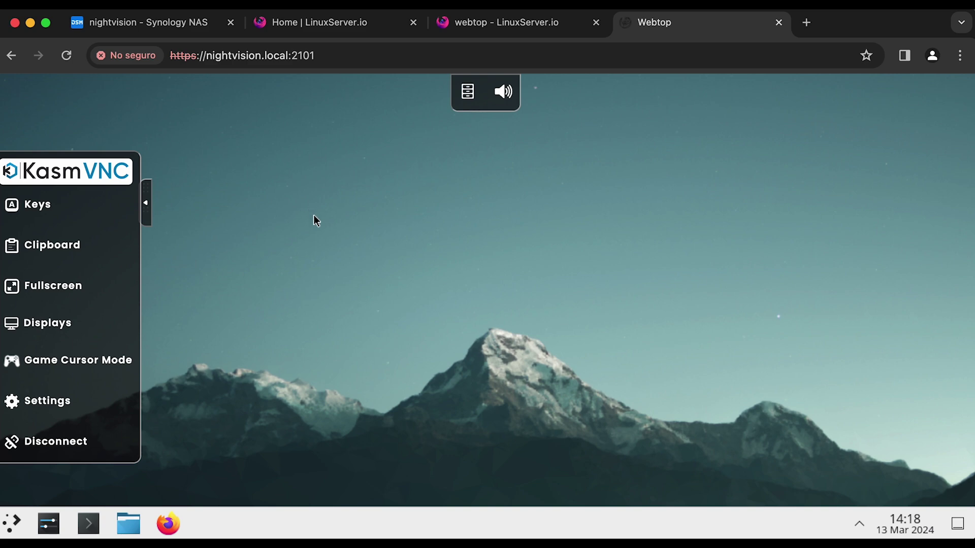
left_click(93, 410)
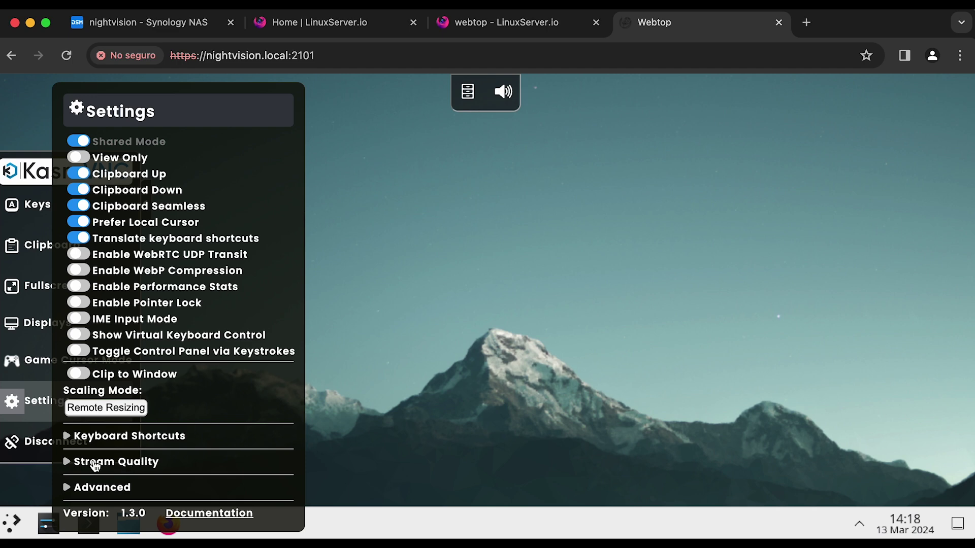
left_click(91, 462)
scroll(255, 370, "down", 4)
left_click(93, 293)
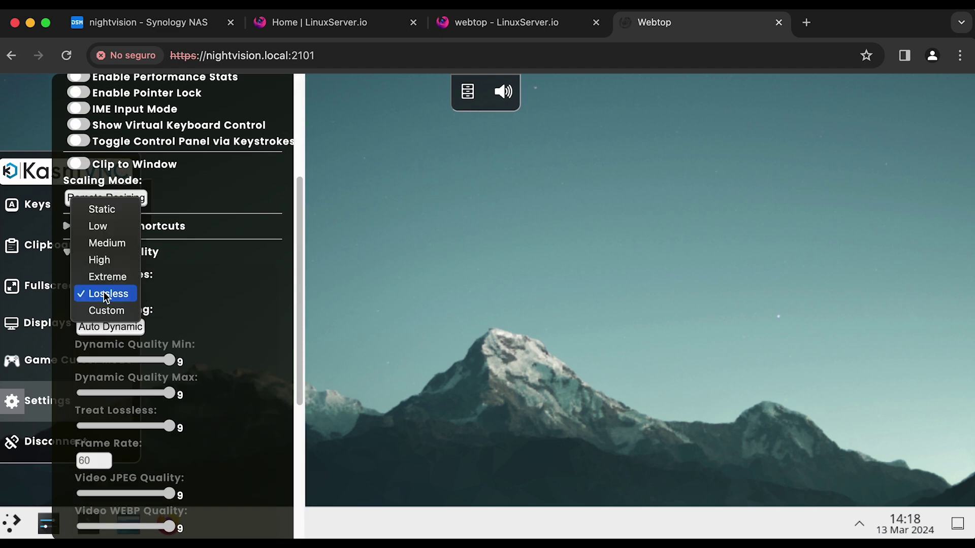
left_click(102, 293)
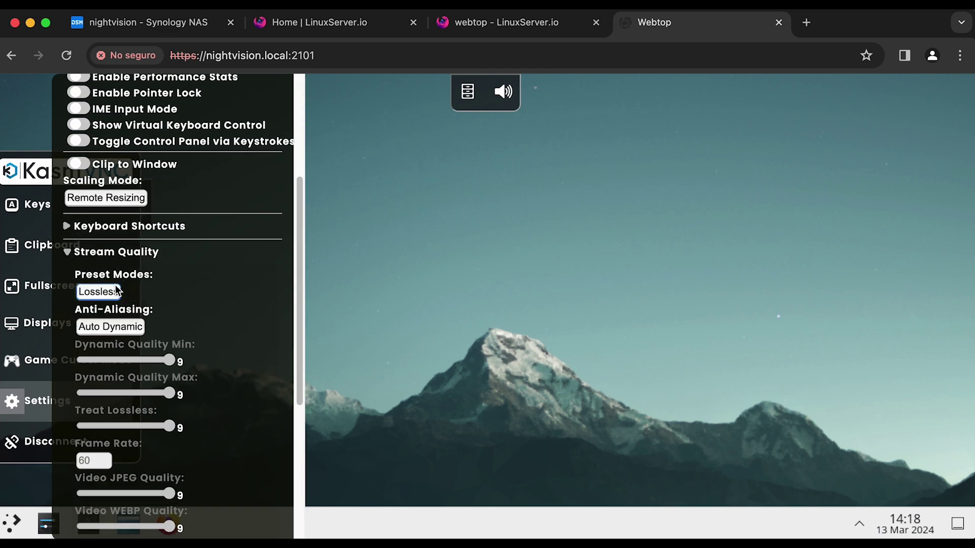
left_click(116, 290)
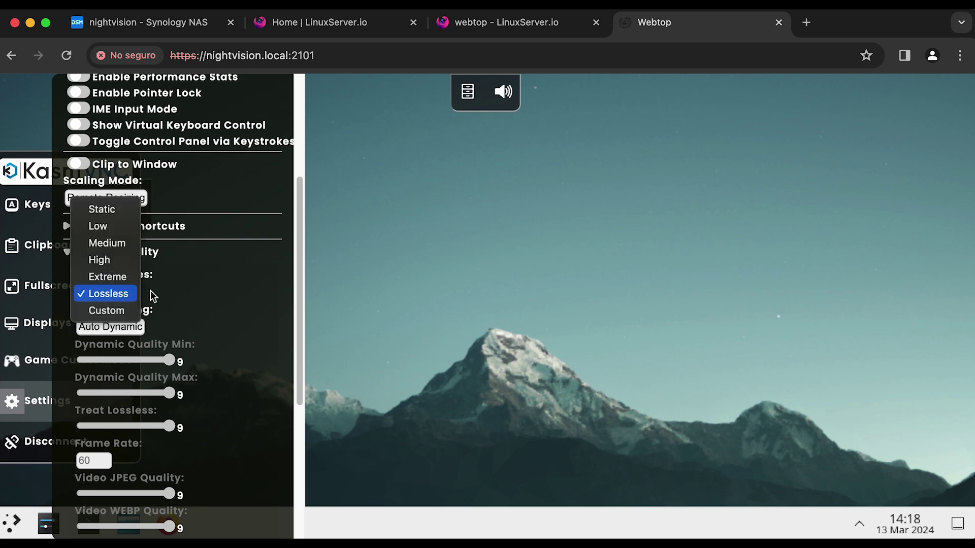
left_click(203, 291)
- Scroll through the remaining KasmVNC settings, then close the settings panel and sidebar
left_click_drag(295, 283, 295, 181)
scroll(253, 292, "down", 15)
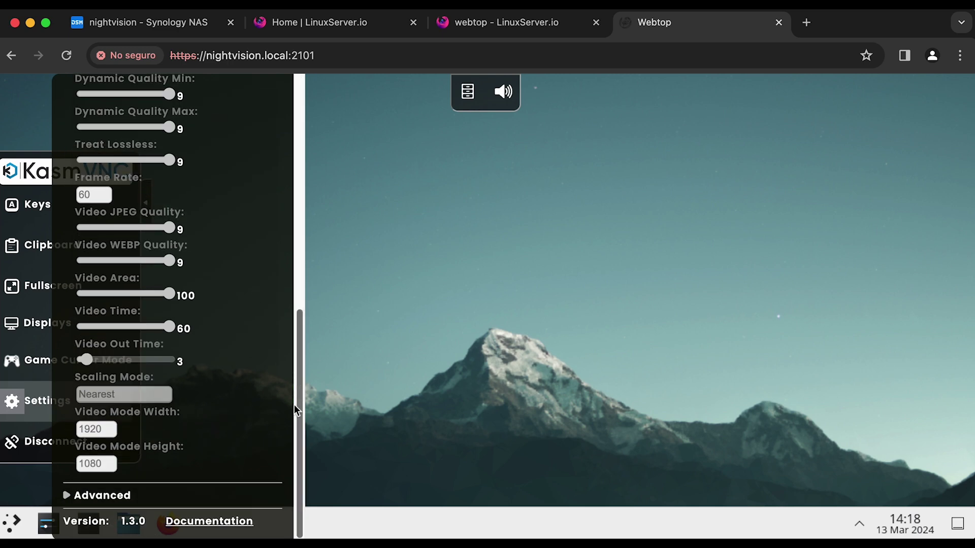
left_click_drag(297, 413, 302, 178)
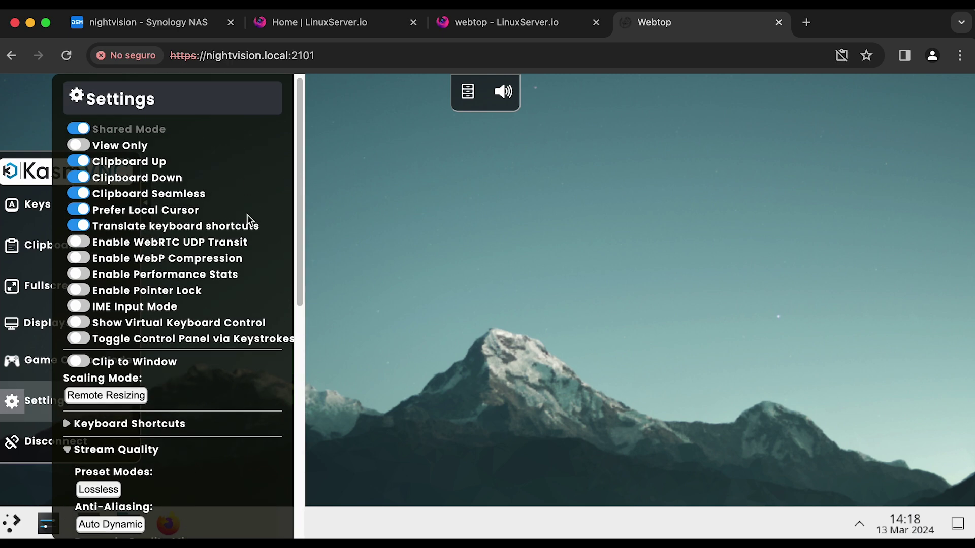
left_click(15, 404)
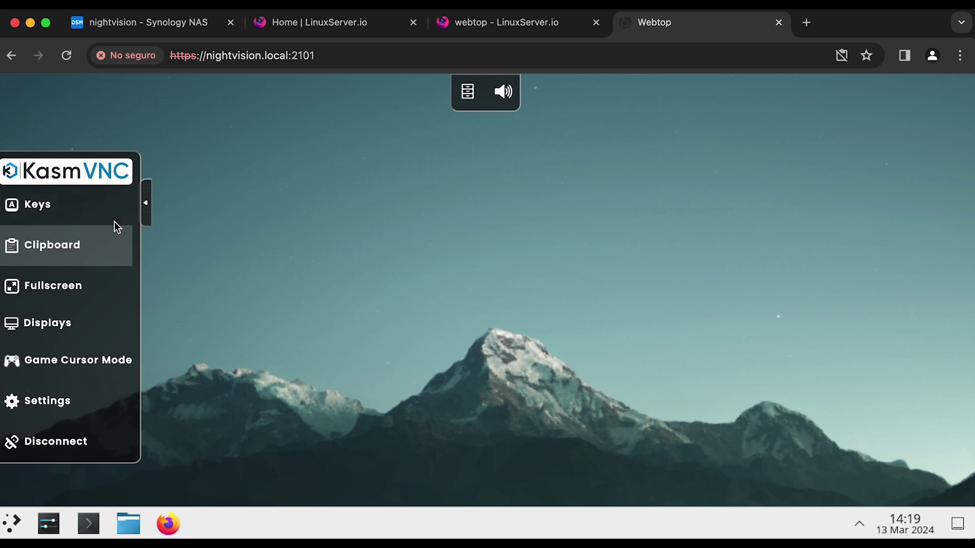
left_click(148, 205)
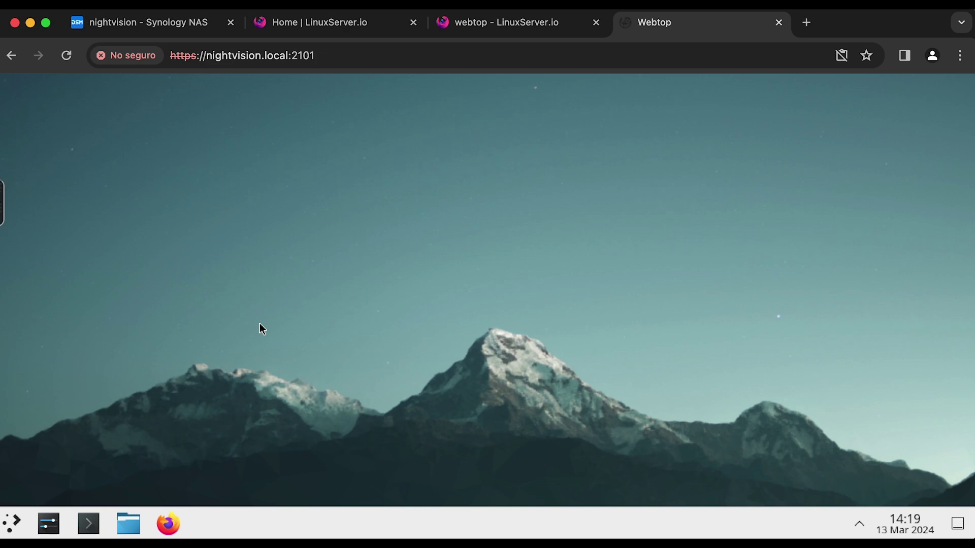
- Launch Konsole from the KDE taskbar and move its window to the left
left_click(88, 523)
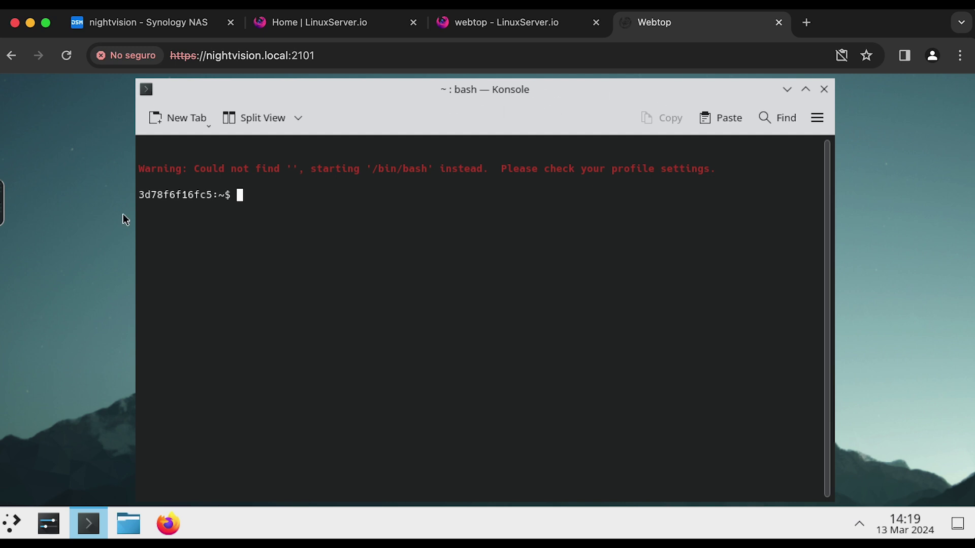
left_click_drag(565, 92, 31, 130)
left_click_drag(241, 320, 254, 509)
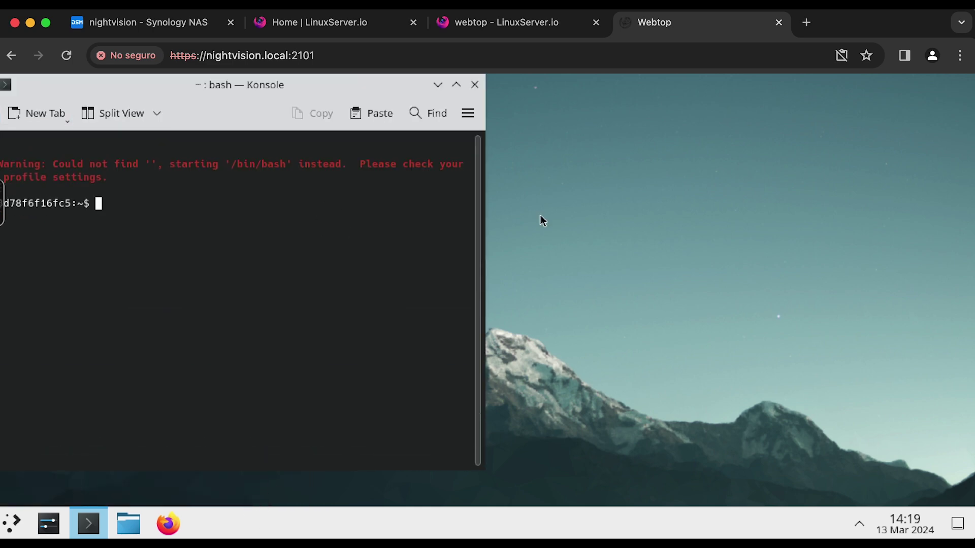
type("apk update")
key("Return")
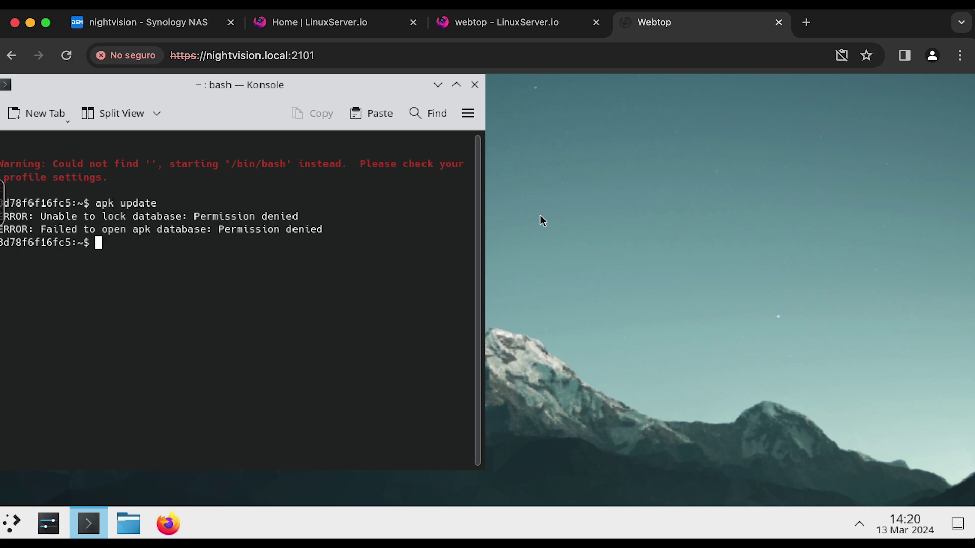
type("sudo apk update")
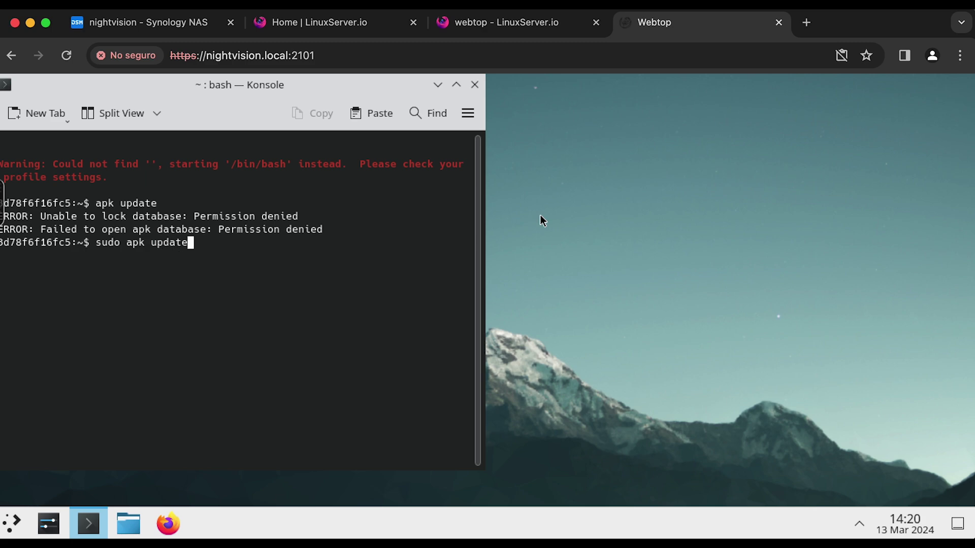
key("Return")
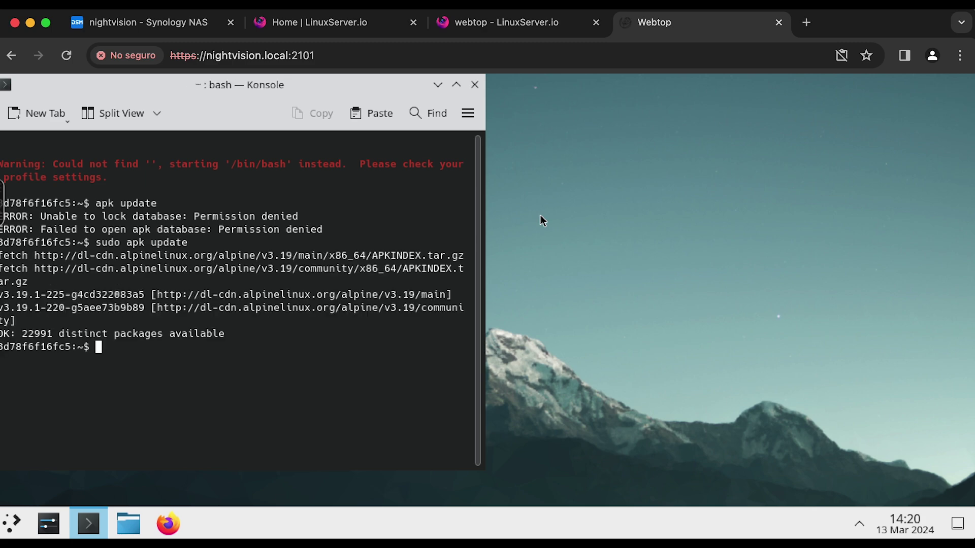
type("sudo apk upgrade")
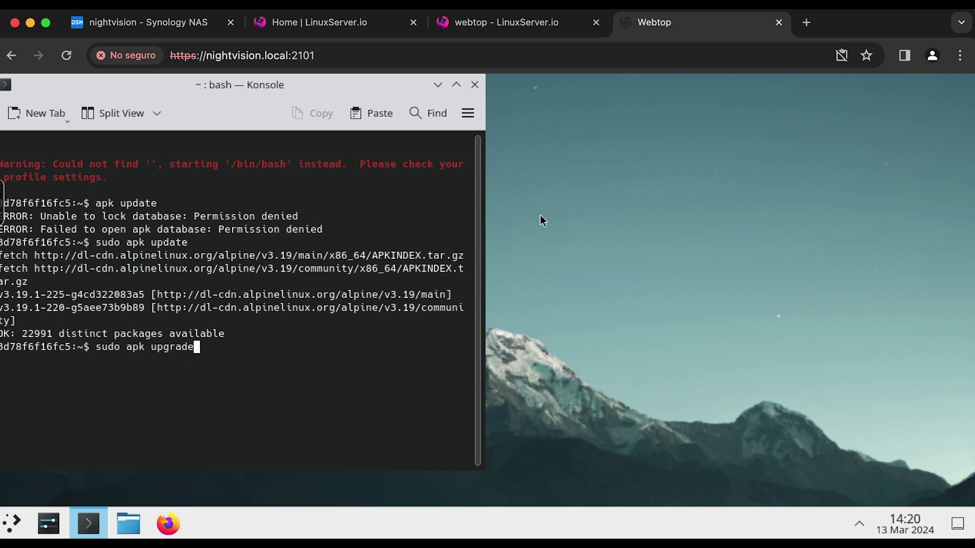
key("Return")
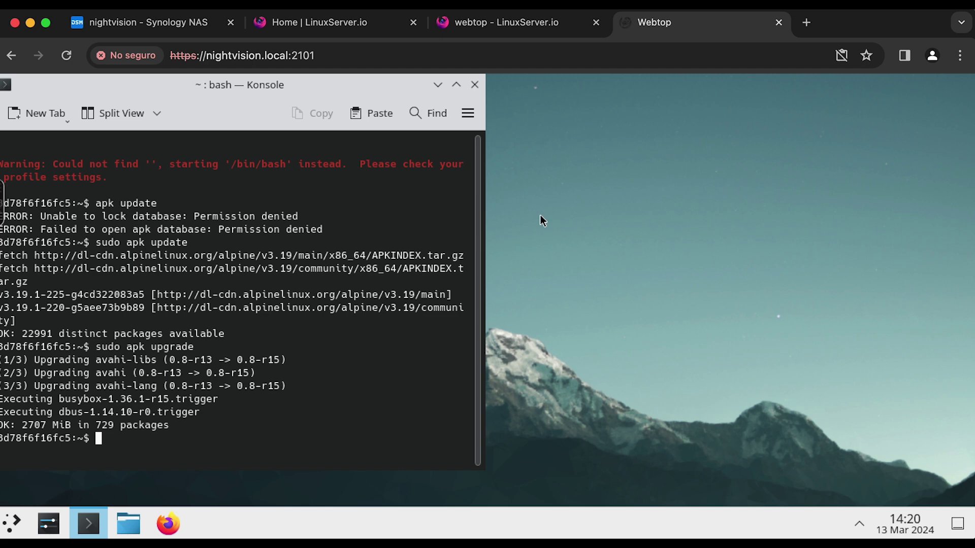
type("sudo apt update")
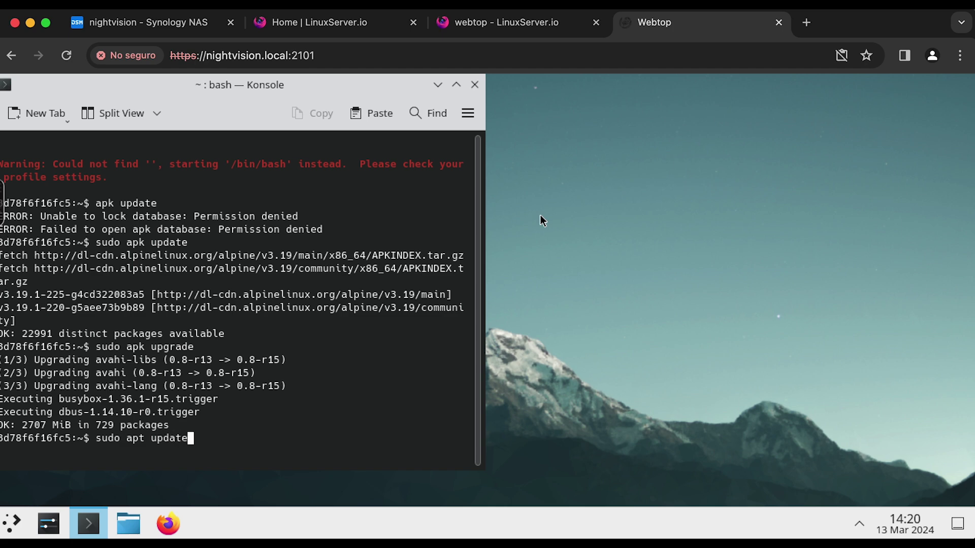
type(" && sudo apt upgrad")
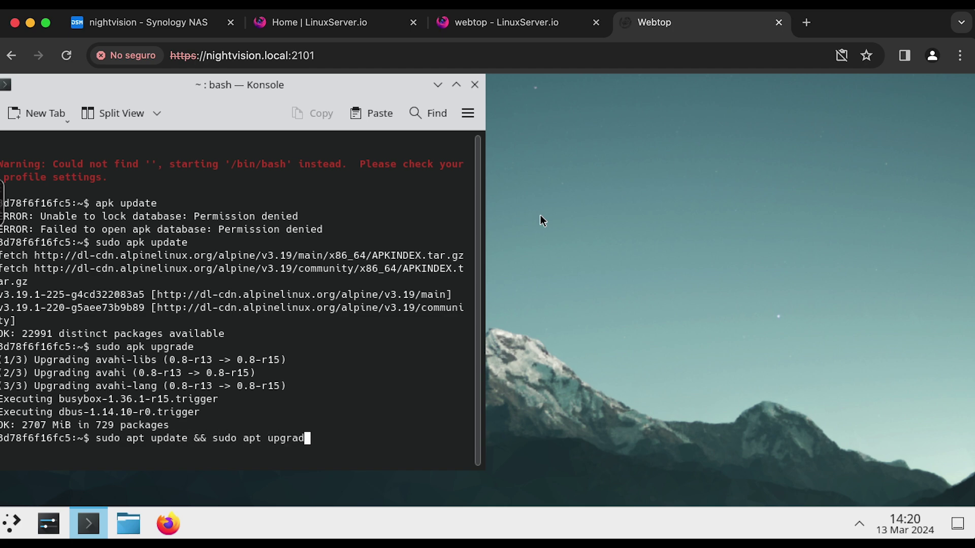
type("e -y")
key("BackSpace")
key("BackSpace")
key("BackSpace")
key("BackSpace")
key("BackSpace")
key("BackSpace")
key("BackSpace")
key("BackSpace")
key("BackSpace")
key("BackSpace")
key("BackSpace")
key("BackSpace")
key("BackSpace")
key("BackSpace")
key("BackSpace")
key("BackSpace")
key("BackSpace")
key("BackSpace")
key("BackSpace")
key("BackSpace")
key("BackSpace")
key("BackSpace")
key("BackSpace")
key("BackSpace")
key("BackSpace")
key("BackSpace")
key("BackSpace")
key("BackSpace")
key("BackSpace")
key("BackSpace")
key("BackSpace")
key("BackSpace")
key("BackSpace")
key("BackSpace")
key("BackSpace")
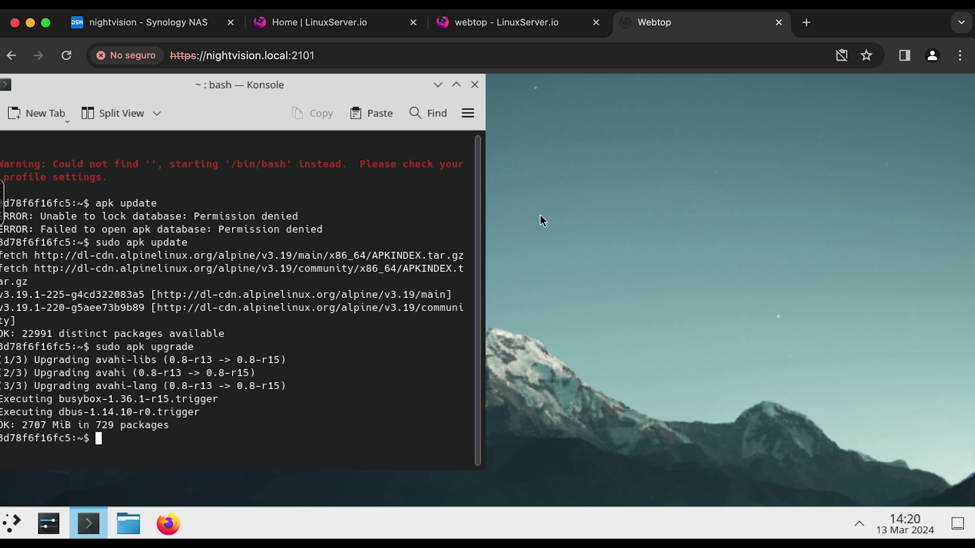
- Install lazydocker with sudo apk add lazydocker and launch it
type("sudo apk add lazydocker")
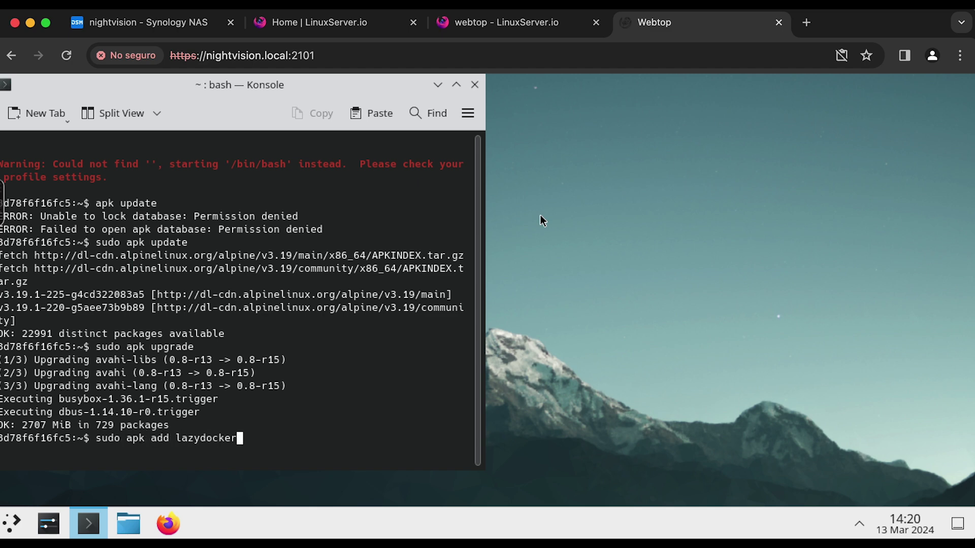
key("Return")
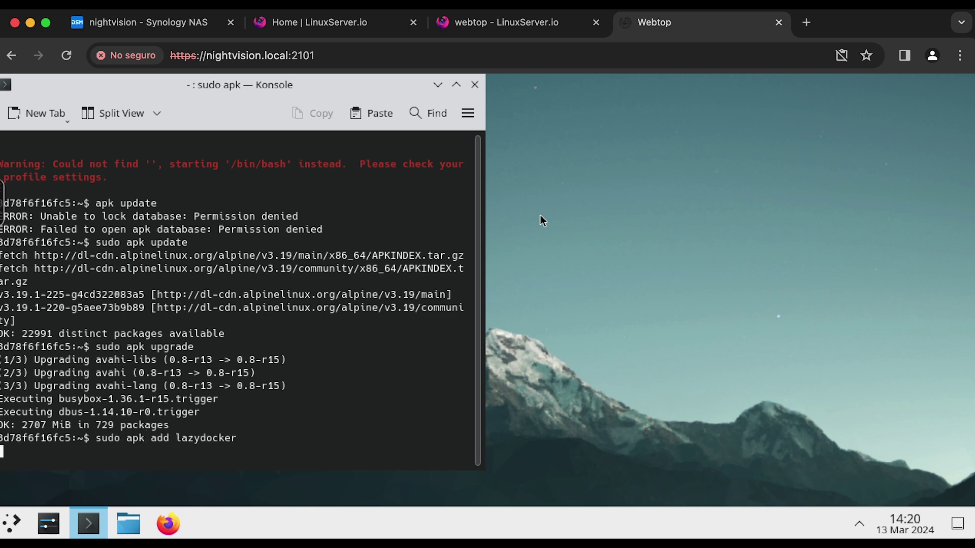
type("laz")
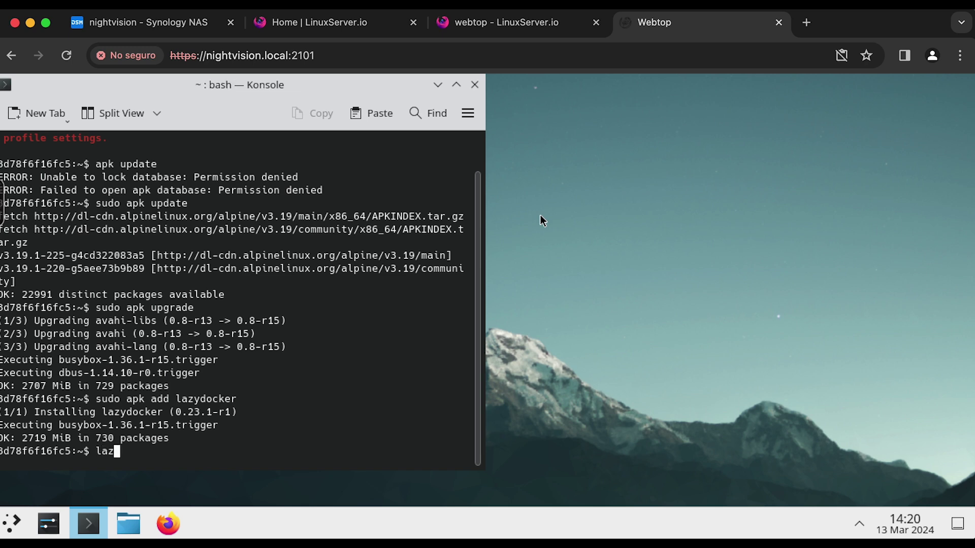
type("ydocker")
key("Return")
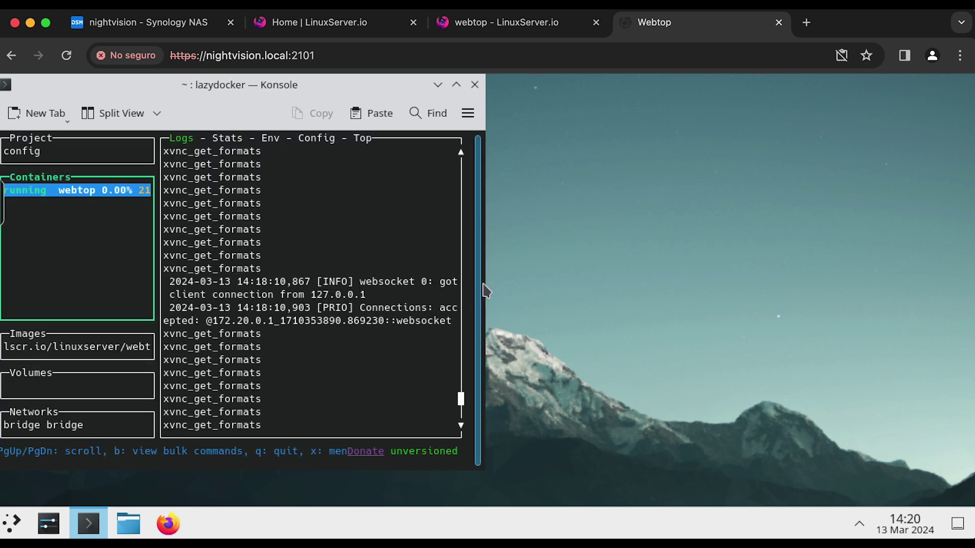
- Widen the Konsole window, review the webtop container's Stats, Env and Config, then quit lazydocker
left_click_drag(487, 283, 720, 276)
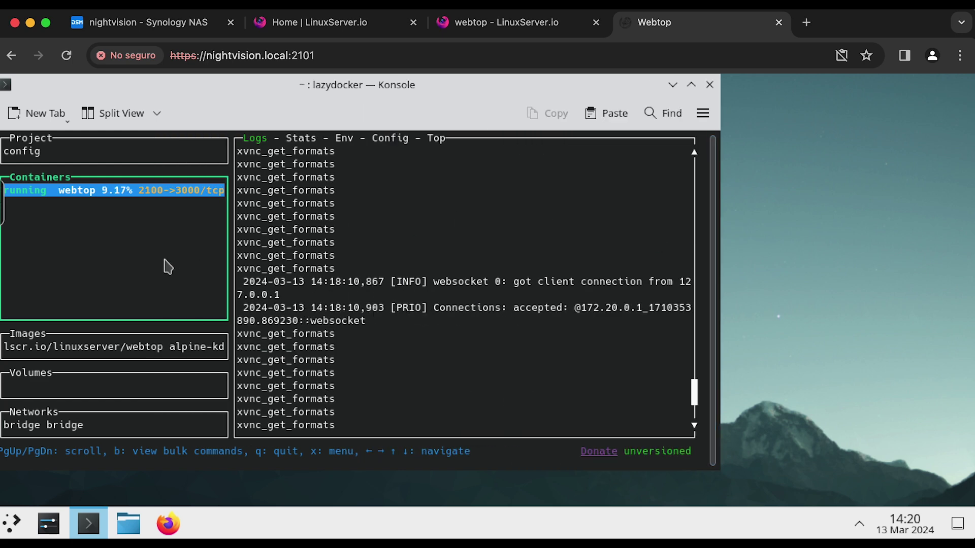
left_click_drag(720, 218, 833, 216)
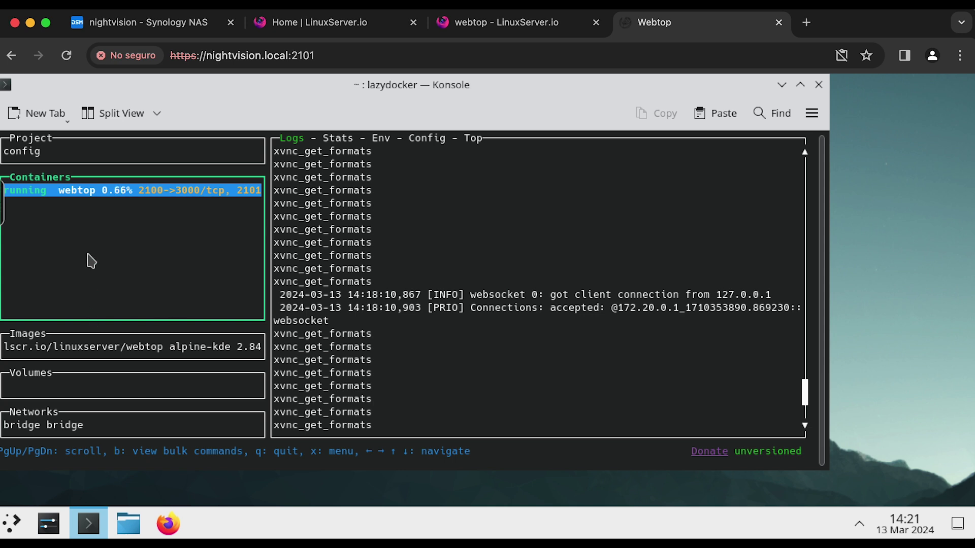
left_click(61, 193)
key("x")
key("Escape")
left_click(337, 140)
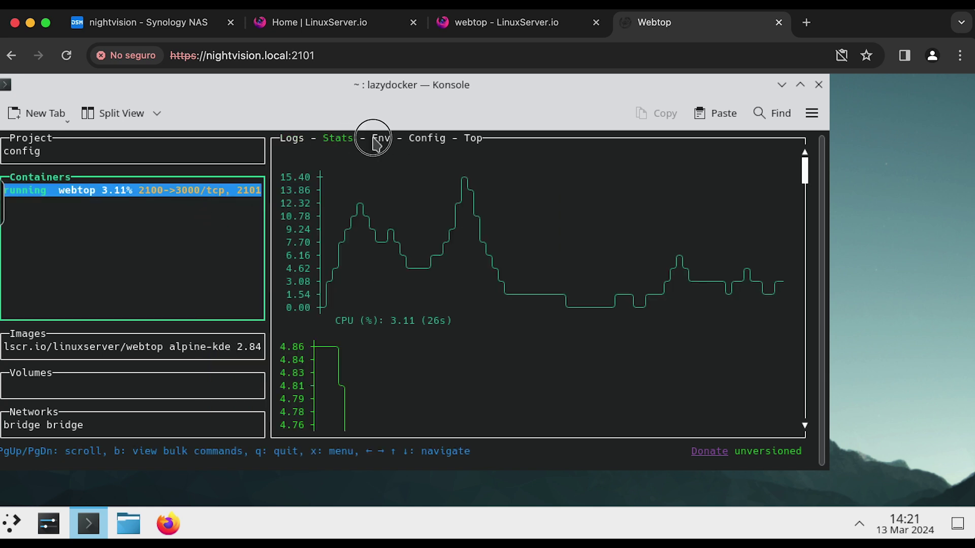
left_click(380, 138)
left_click(425, 138)
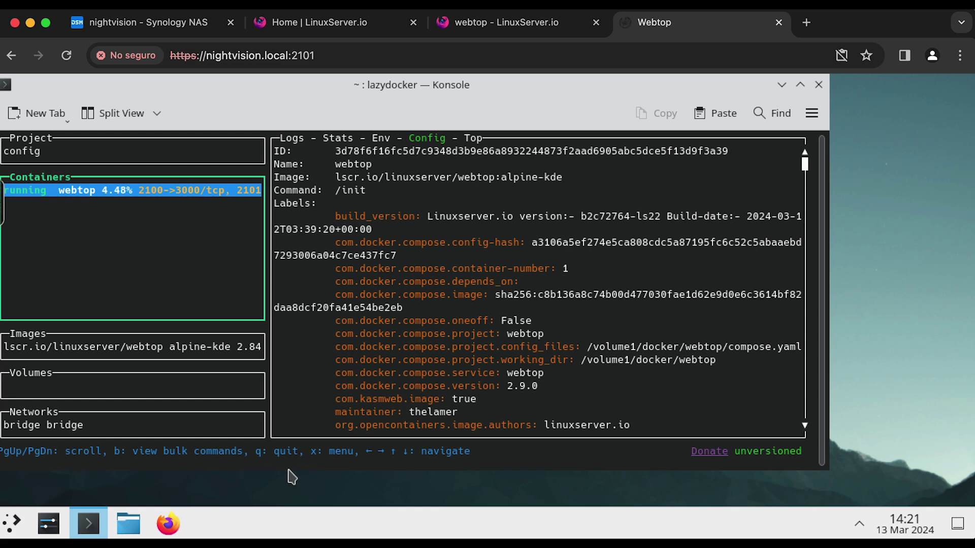
key("q")
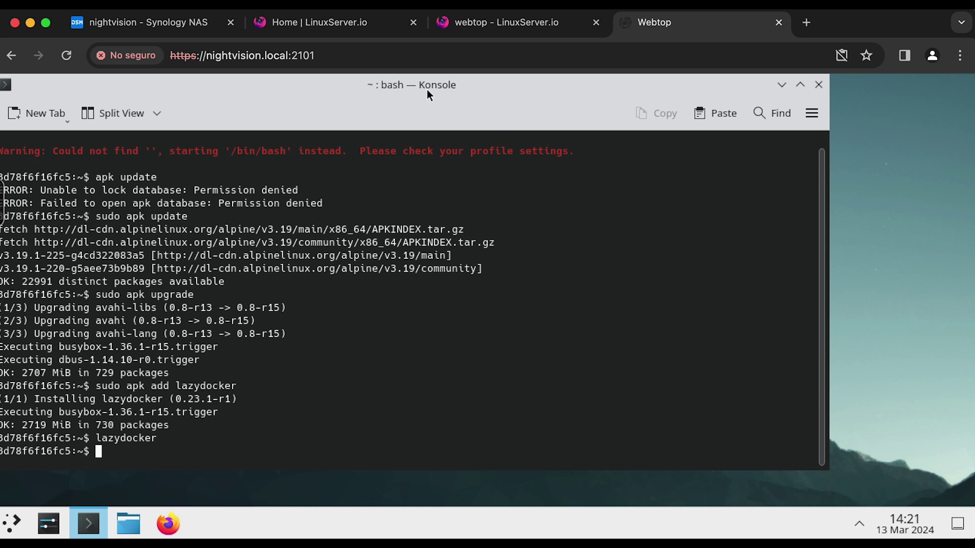
- Install newsboat with sudo apk add newsboat and run it, revealing the missing urls file
type("apk add news")
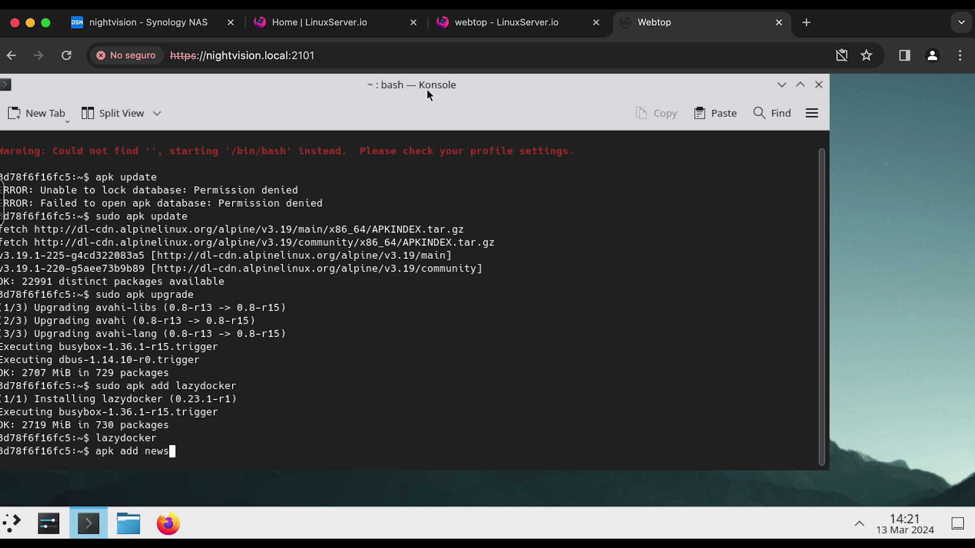
type("boat")
key("Return")
type("sudo ")
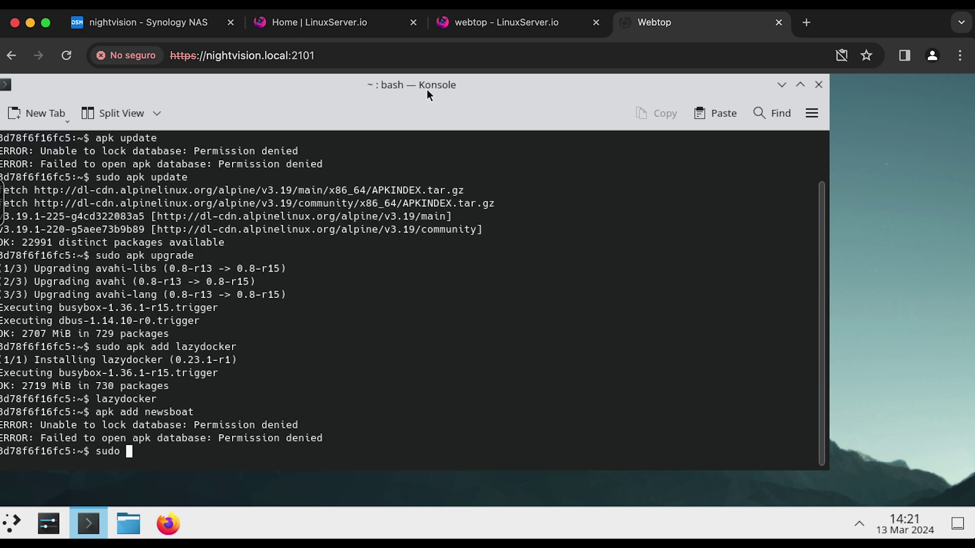
type("apk add newsboat")
key("Return")
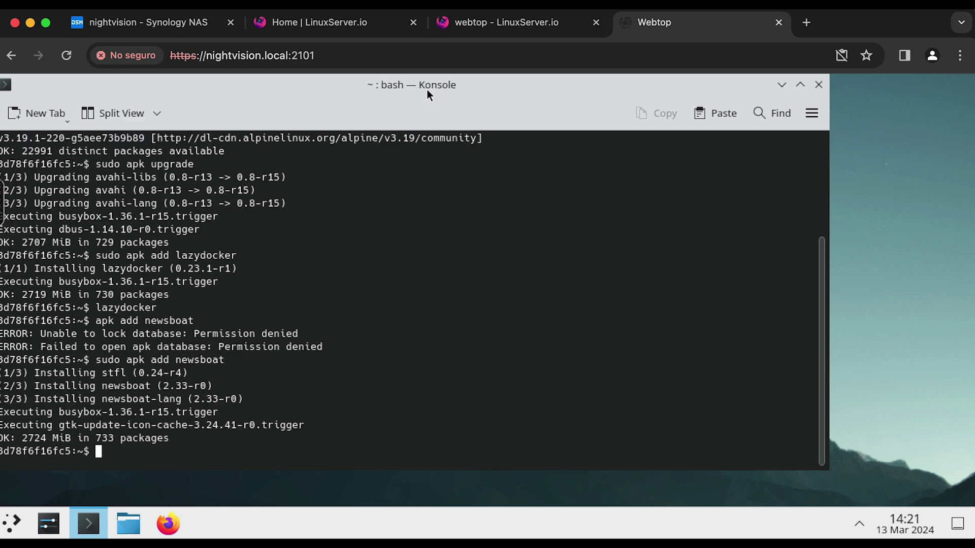
type("newsboat")
key("Return")
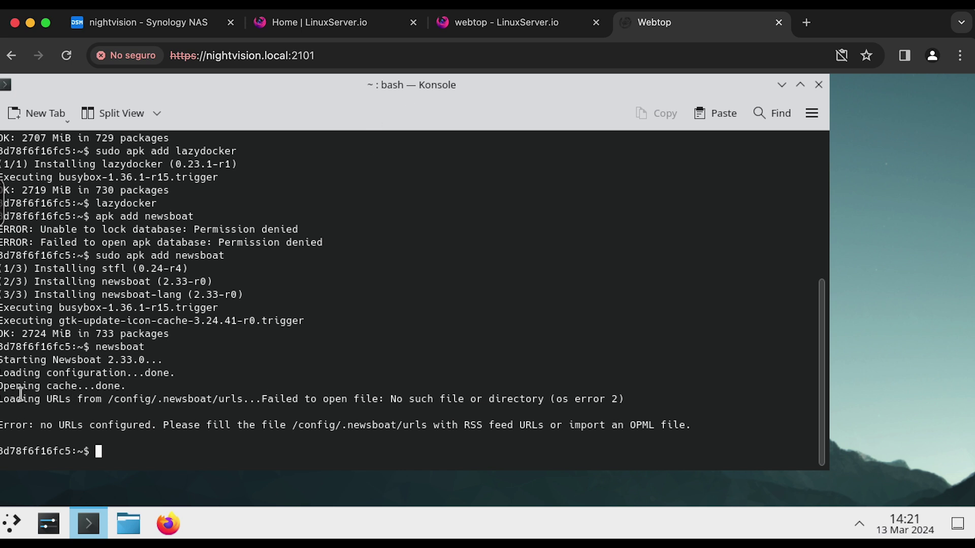
left_click_drag(2, 398, 625, 399)
left_click(102, 398)
left_click(628, 399)
- Try opening /config/.newsboat/urls with nano
type("nano /")
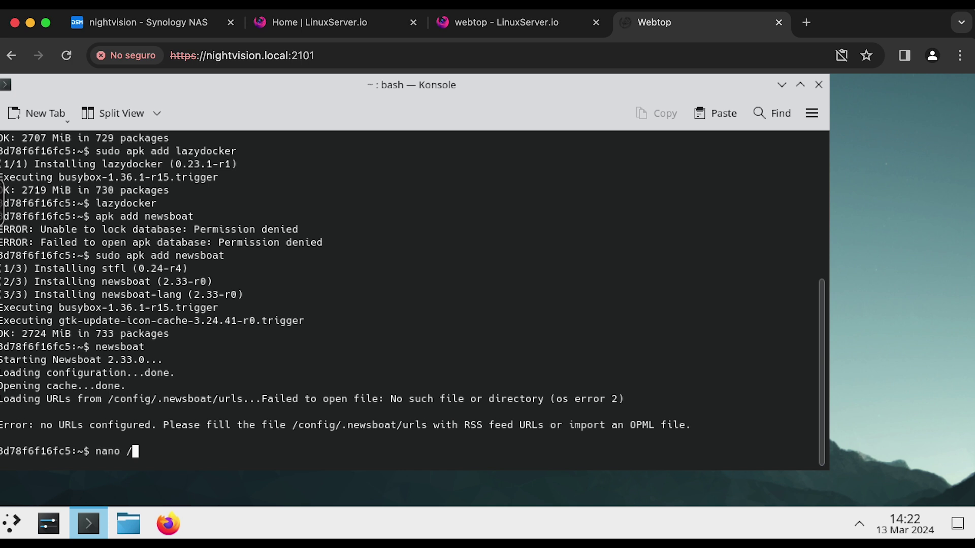
type("config/.news")
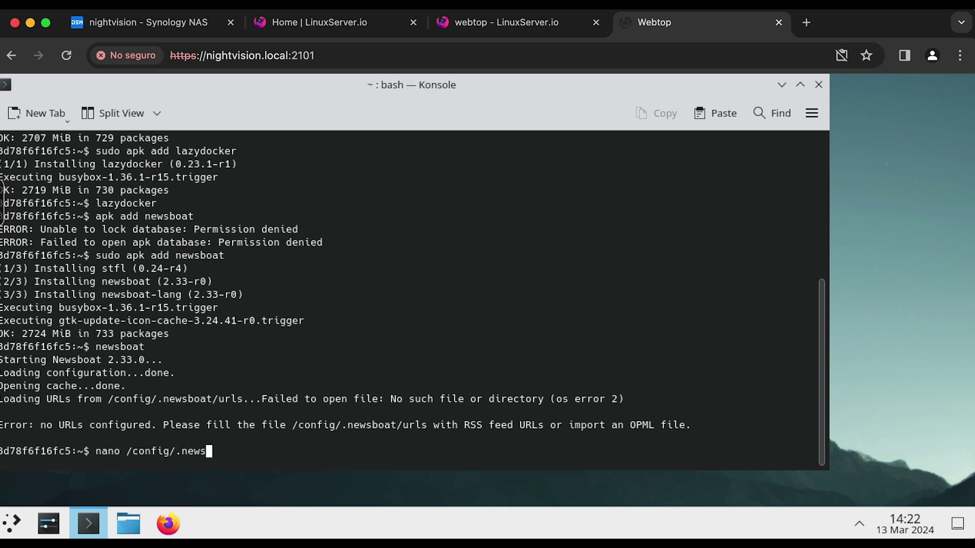
type("boat/urls")
key("Left")
key("Left")
key("Home")
key("Return")
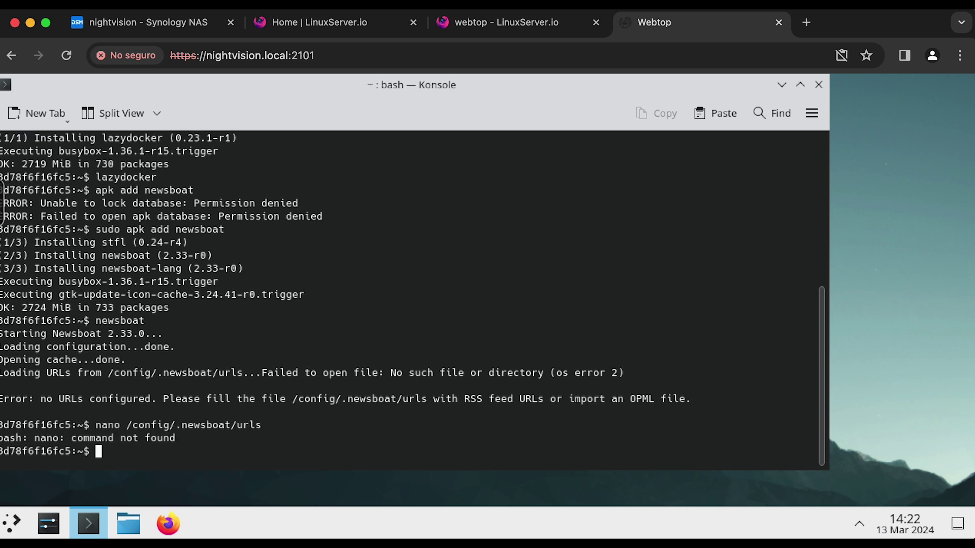
- Install nano with sudo apk add nano and open /config/.newsboat/urls in it
type("apk add nano")
key("Return")
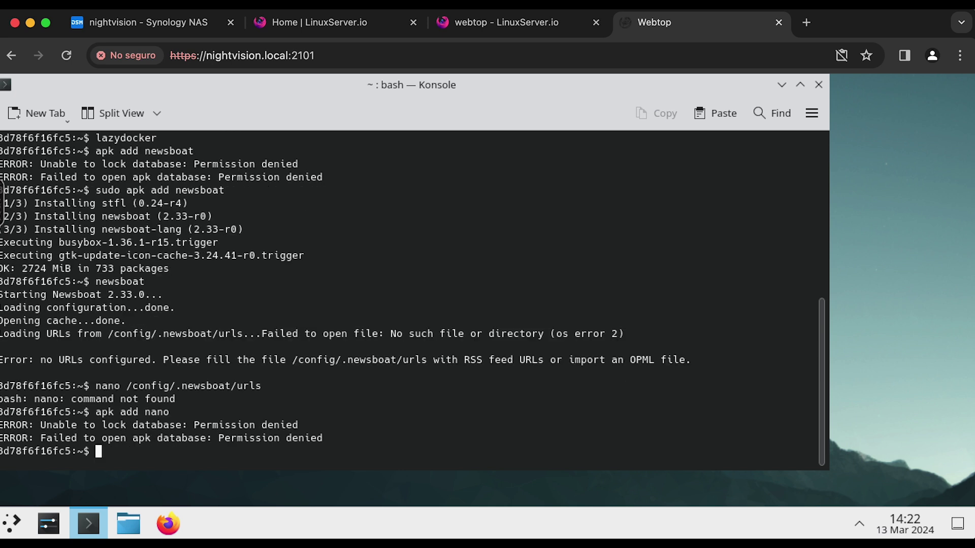
type("sudo apk add nano")
key("Return")
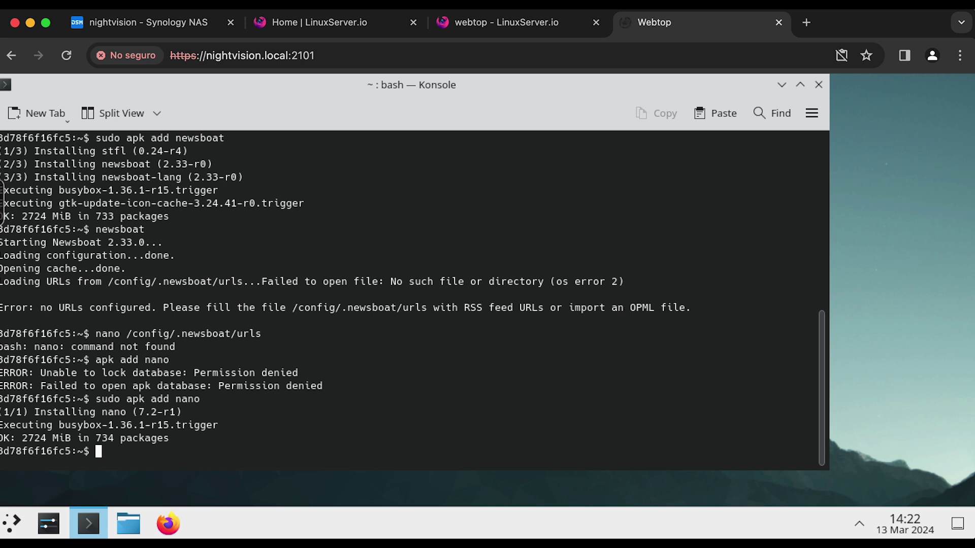
key("Up")
key("Up")
key("Up")
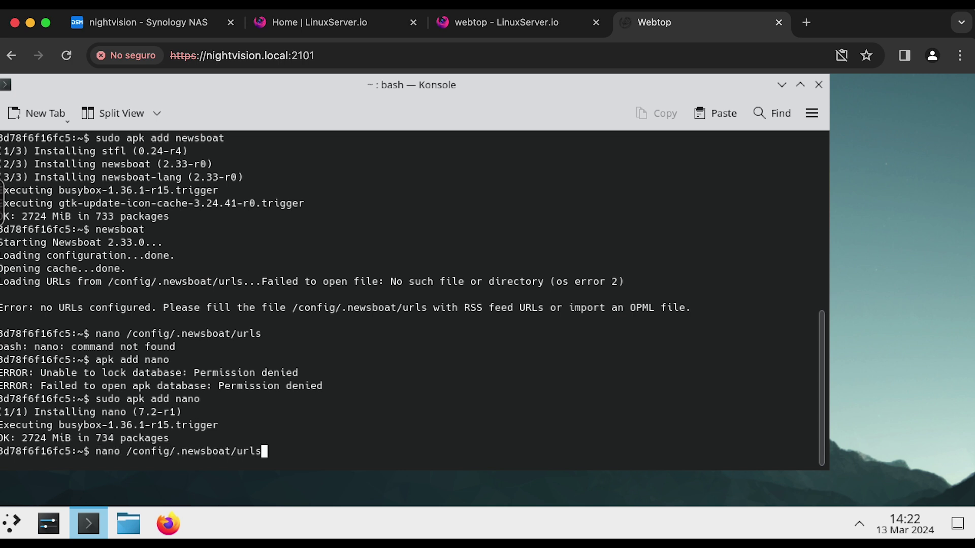
key("Return")
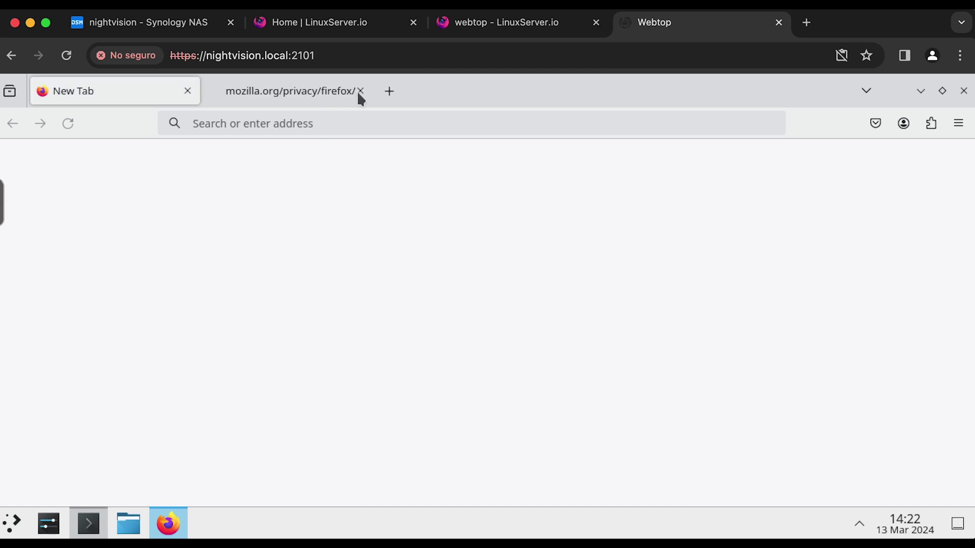
- Copy the thehomelab.show/feed/podcast RSS link from The Homelab Show website, then minimize Firefox
left_click(359, 91)
left_click(353, 130)
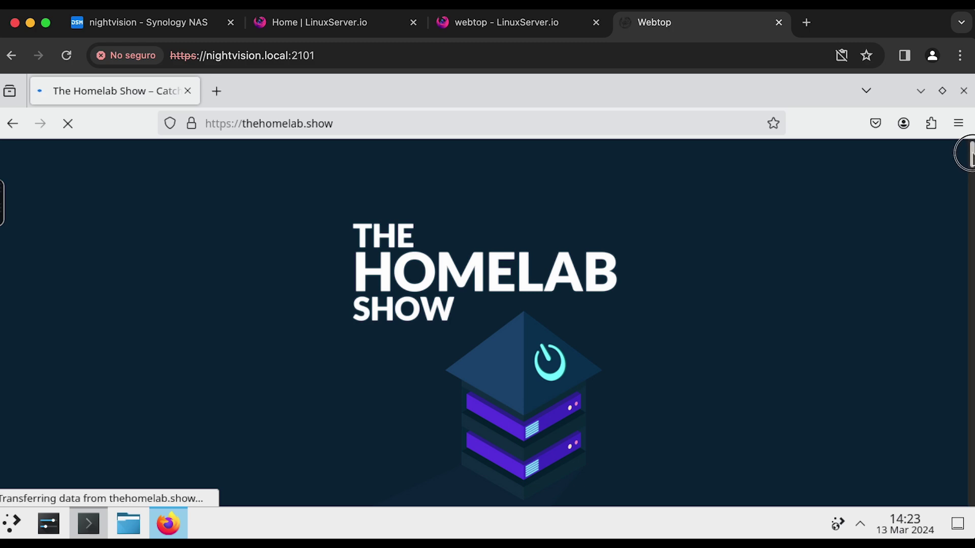
scroll(967, 155, "down", 10)
scroll(964, 148, "up", 8)
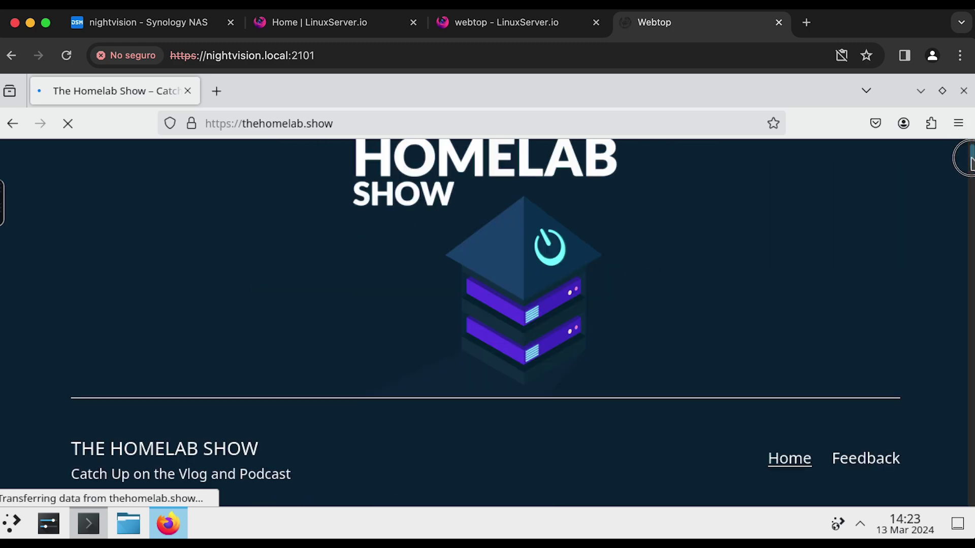
scroll(969, 161, "down", 6)
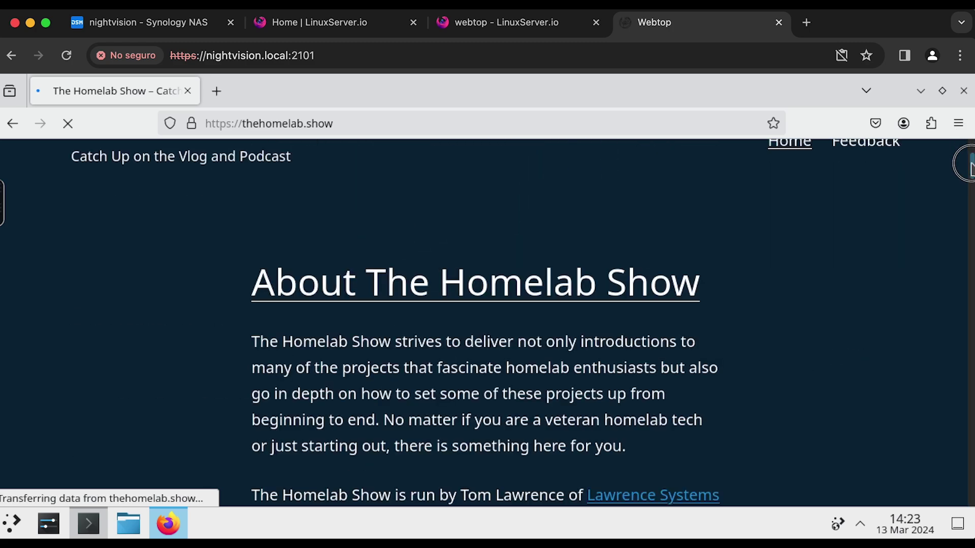
scroll(970, 164, "down", 8)
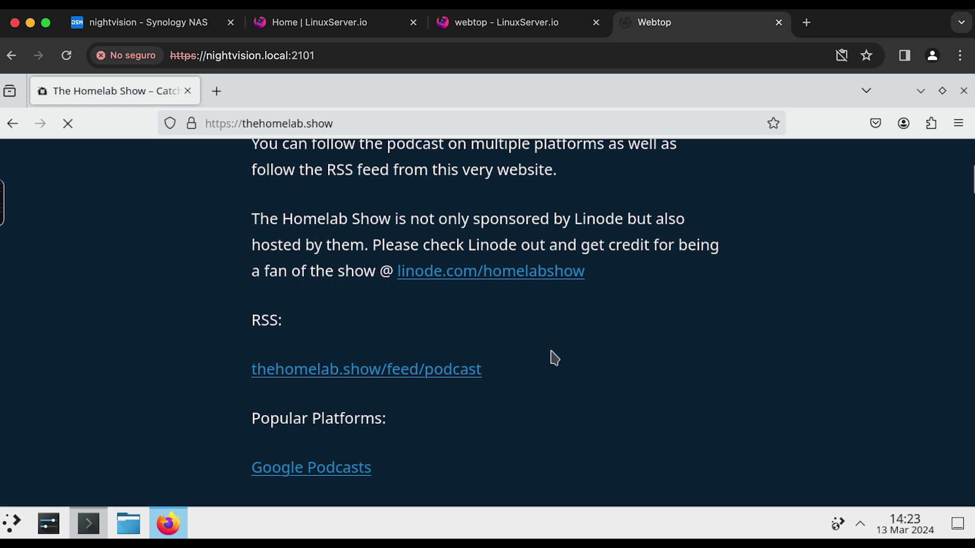
left_click_drag(555, 359, 257, 370)
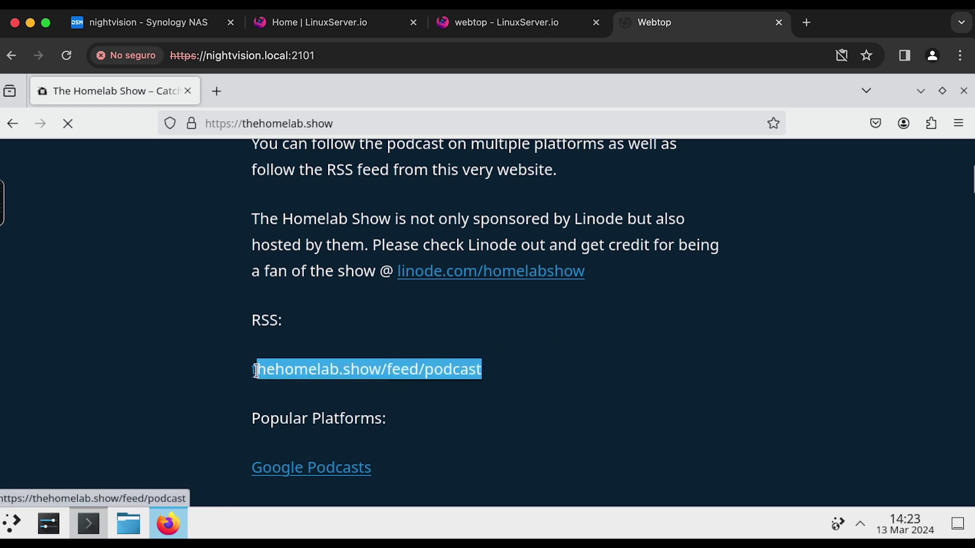
right_click(288, 372)
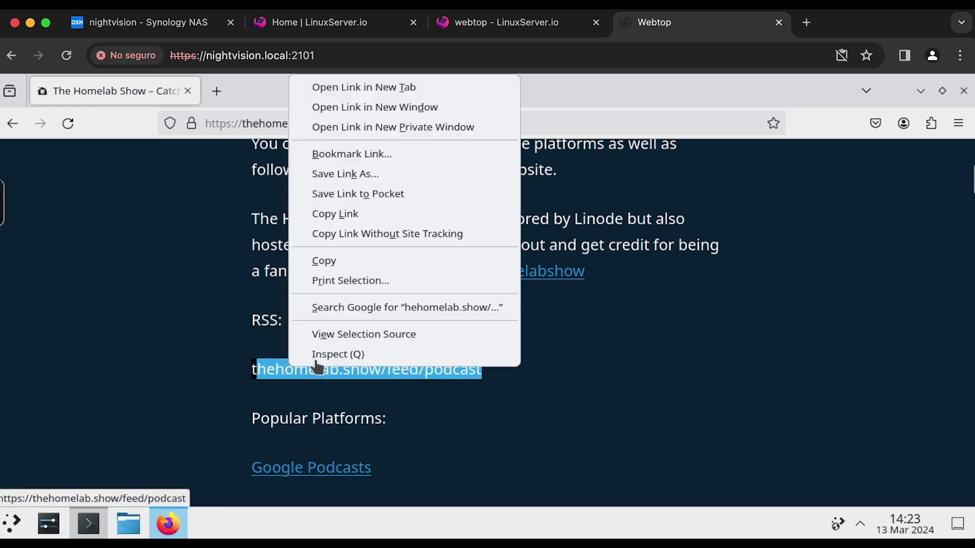
left_click(355, 259)
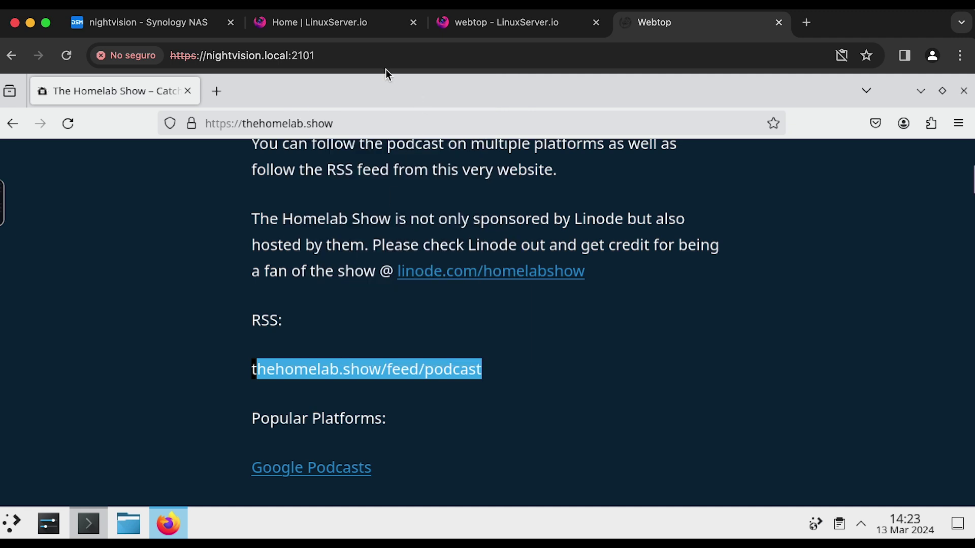
left_click(941, 92)
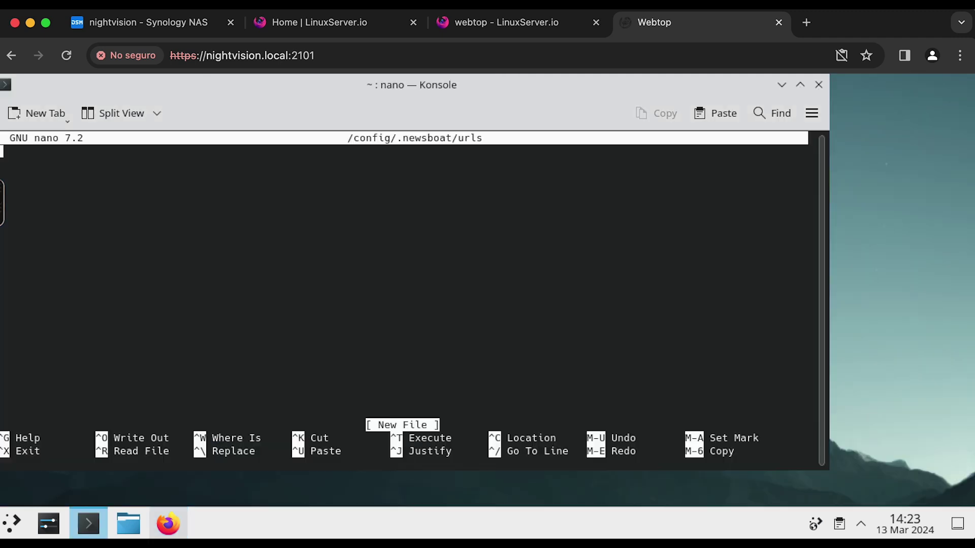
- Paste the thehomelab.show/feed/podcast URL into nano and save /config/.newsboat/urls
key("ctrl+shift+v")
key("Left")
key("Left")
key("Left")
key("Left")
key("Left")
key("Left")
key("Left")
key("Left")
key("Left")
key("Left")
key("Left")
key("Left")
key("Left")
key("Left")
key("Left")
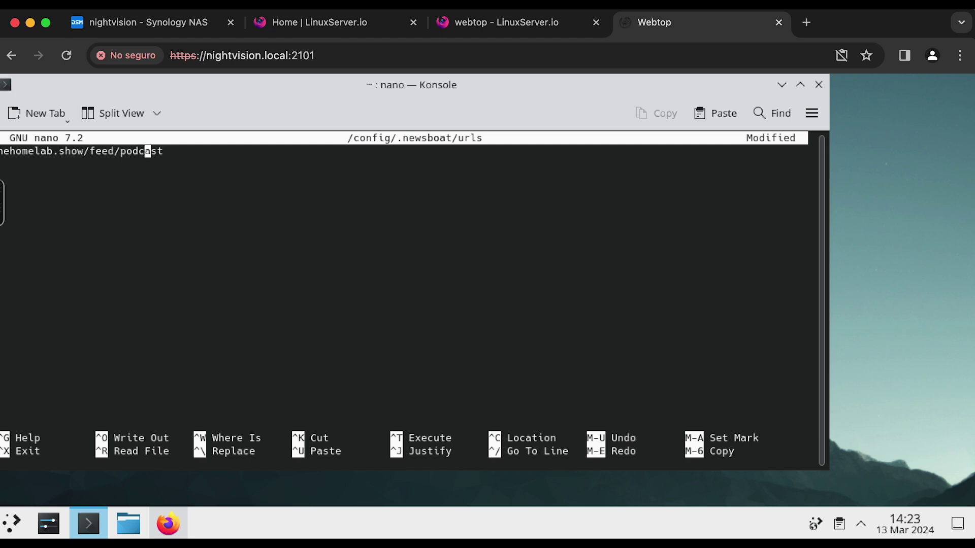
key("Left")
key("Left")
key("Left")
key("Left")
key("Left")
key("Left")
key("Left")
key("Left")
key("Left")
key("Left")
key("Left")
key("Left")
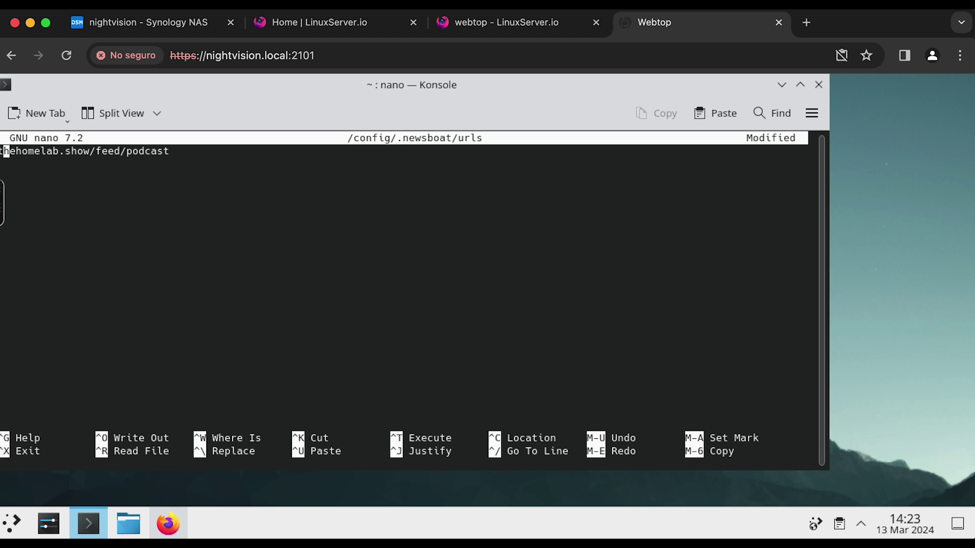
key("ctrl+x")
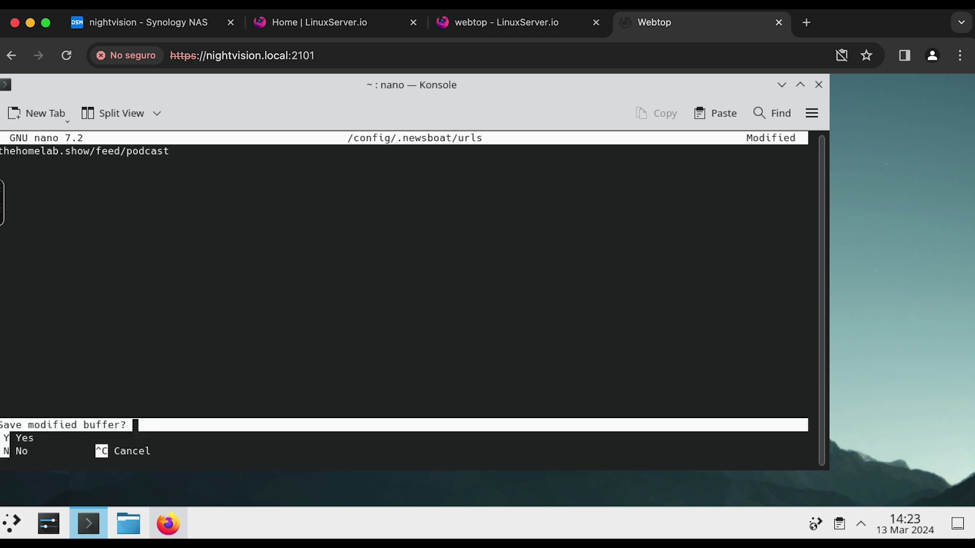
key("y")
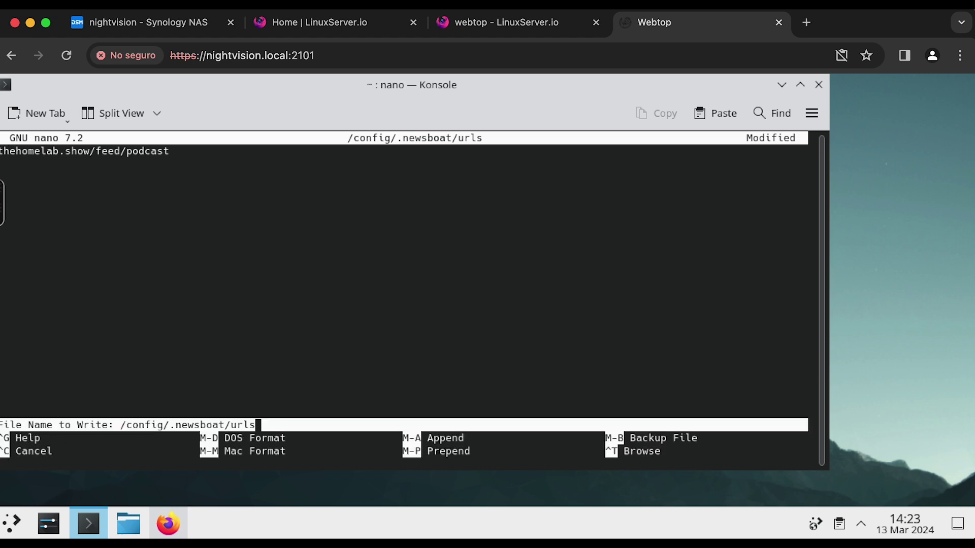
key("Return")
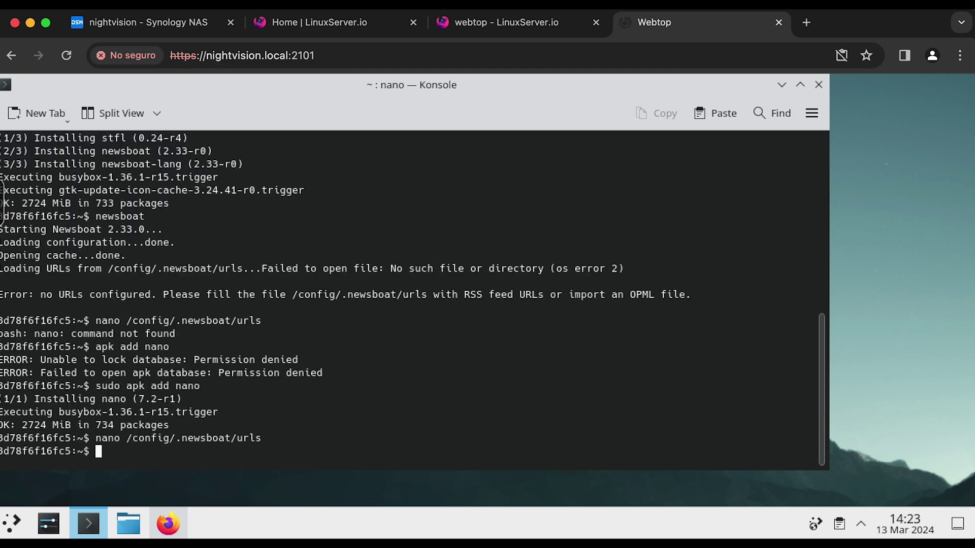
- Run newsboat, try reloading the feed, then quit
type("newsboat")
key("Return")
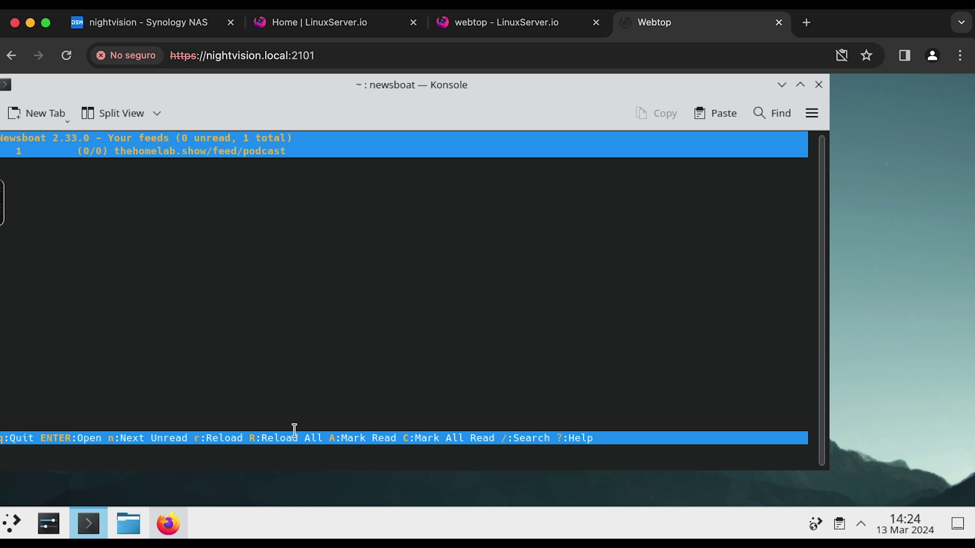
key("r")
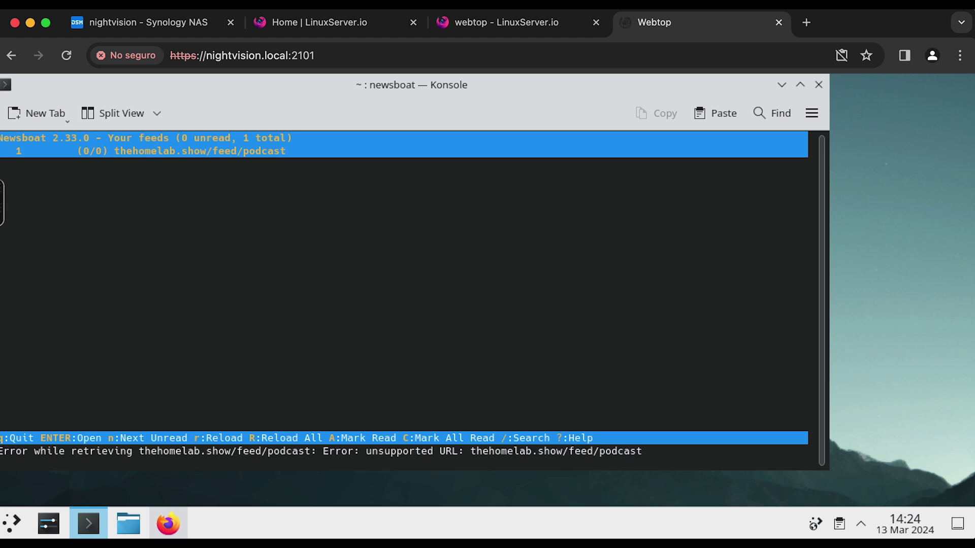
key("Return")
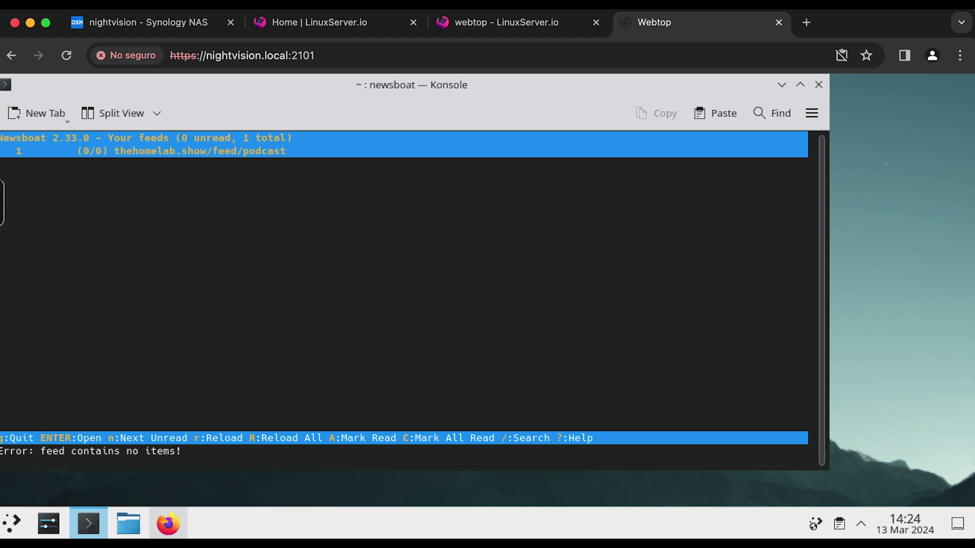
key("q")
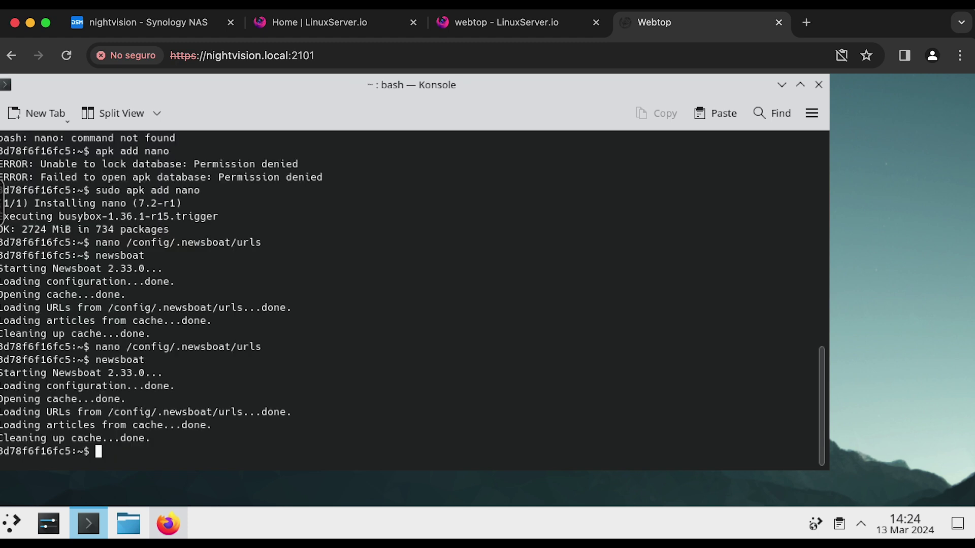
key("Up")
key("Up")
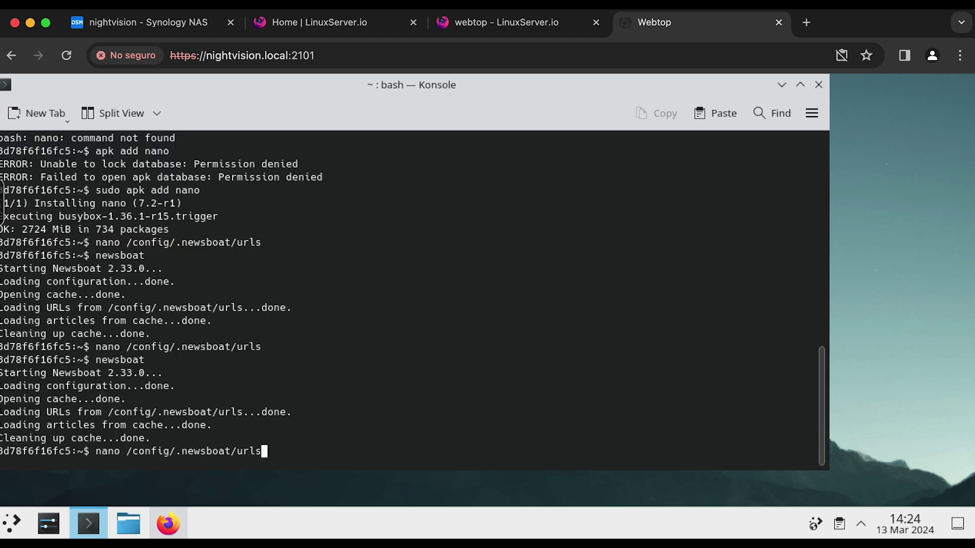
key("Return")
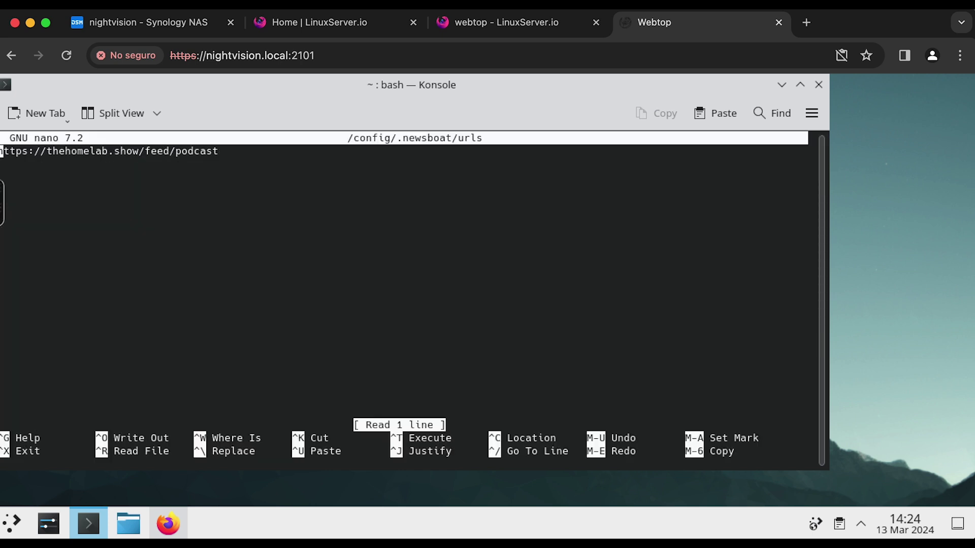
key("Right")
key("Right")
key("Right")
key("Right")
key("Right")
key("Right")
key("Right")
key("Right")
key("Right")
key("ctrl+x")
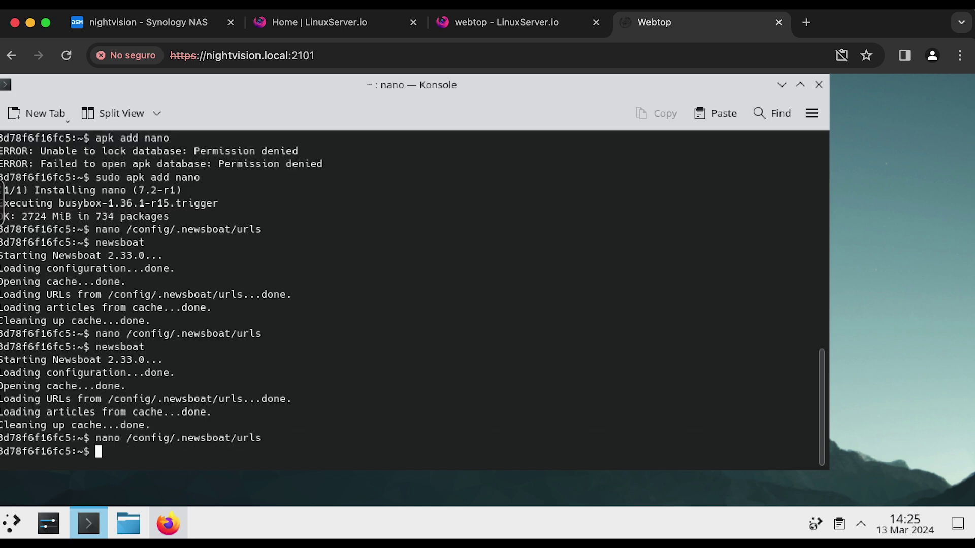
- Rerun newsboat, open The Homelab Show feed and Ep. 111, quit, then clear the terminal
type("newsboat")
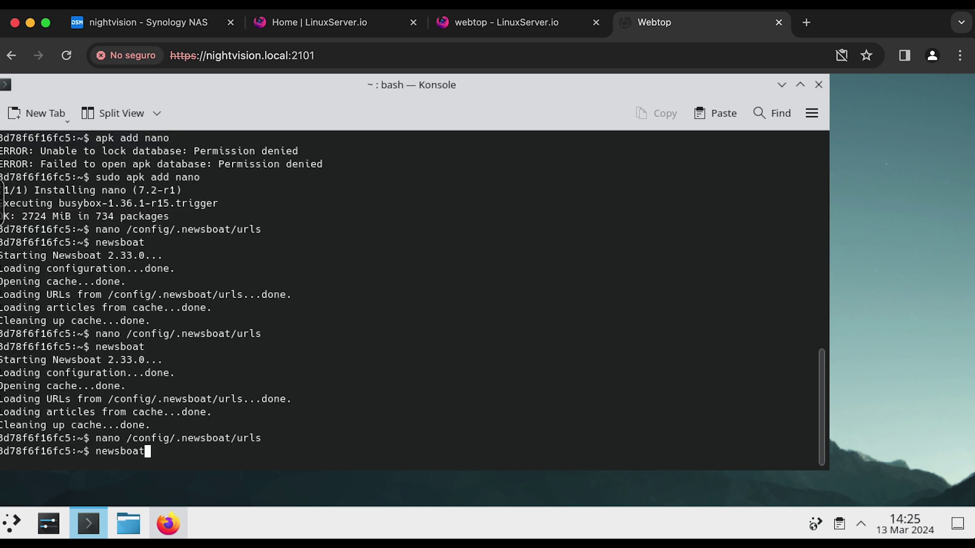
key("Return")
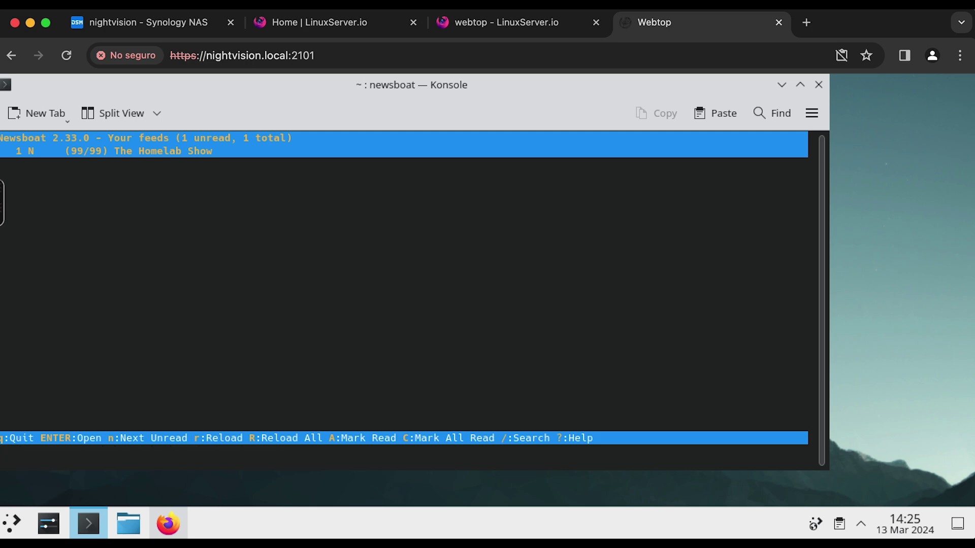
key("Return")
key("Down")
key("Down")
key("Down")
key("Down")
key("Down")
key("Down")
key("Down")
key("Down")
key("Down")
key("Down")
key("Down")
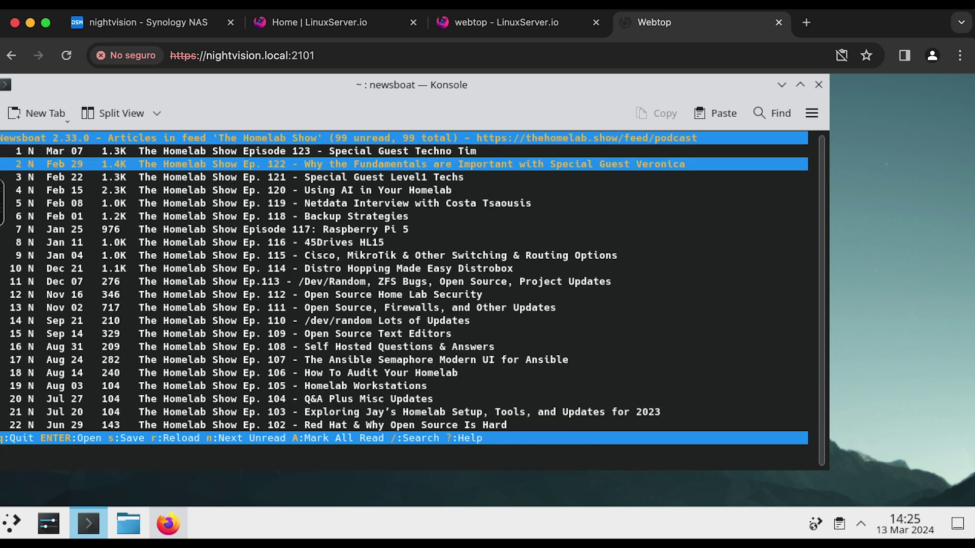
key("Down")
key("Return")
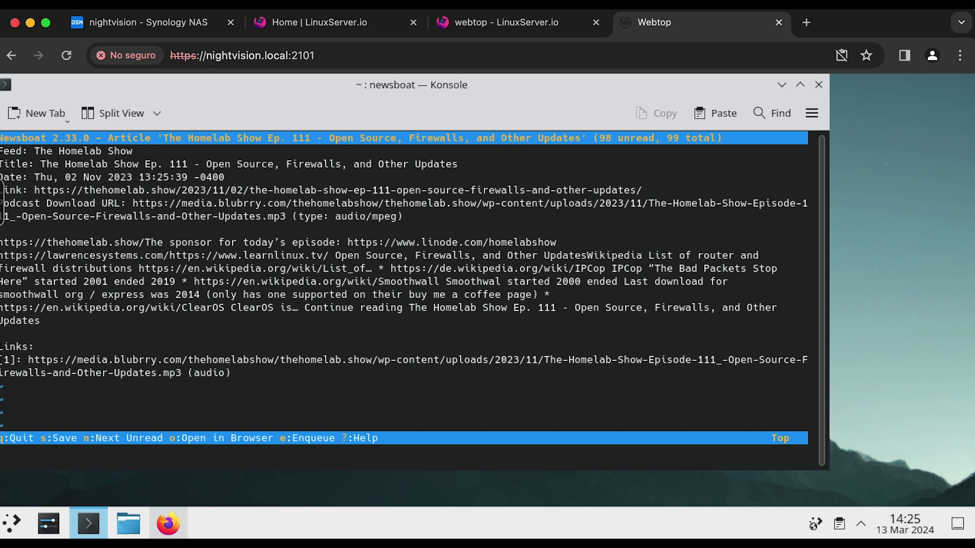
key("Down")
key("Down")
key("Down")
key("Down")
key("Up")
key("Up")
key("Up")
key("Up")
key("q")
key("q")
key("q")
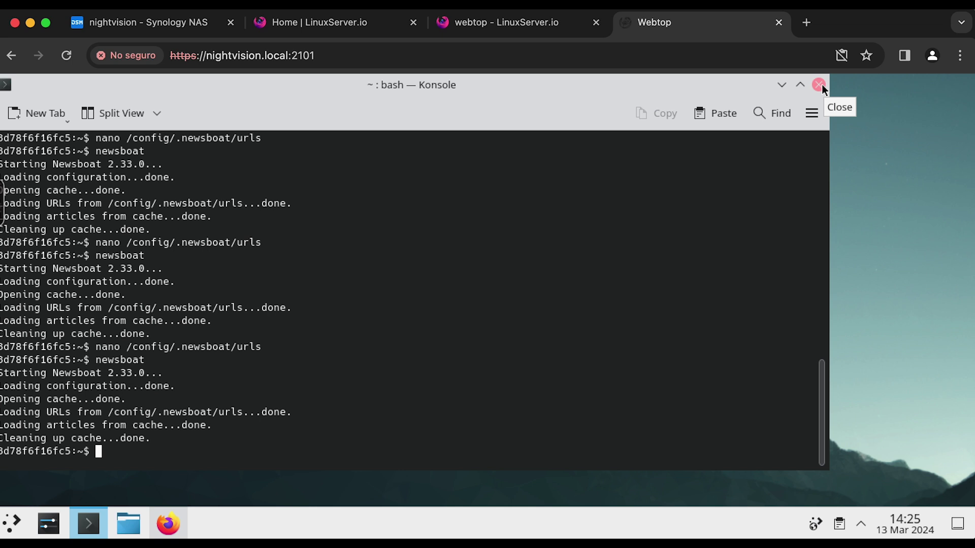
type("clear")
key("Return")
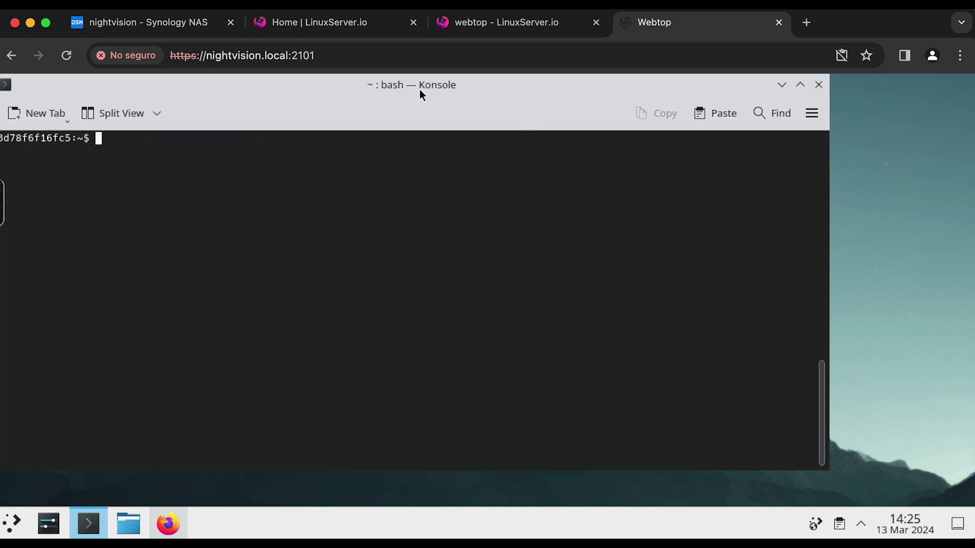
- Snap Konsole to the right half and widen it, then tile a new Dolphin window on the left
left_click_drag(419, 89, 972, 101)
left_click_drag(888, 87, 970, 287)
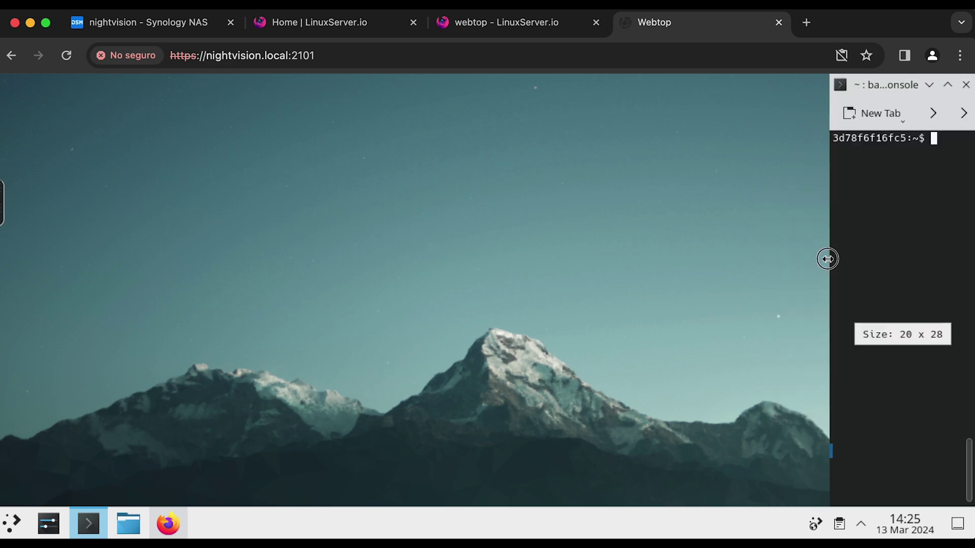
left_click_drag(827, 259, 518, 259)
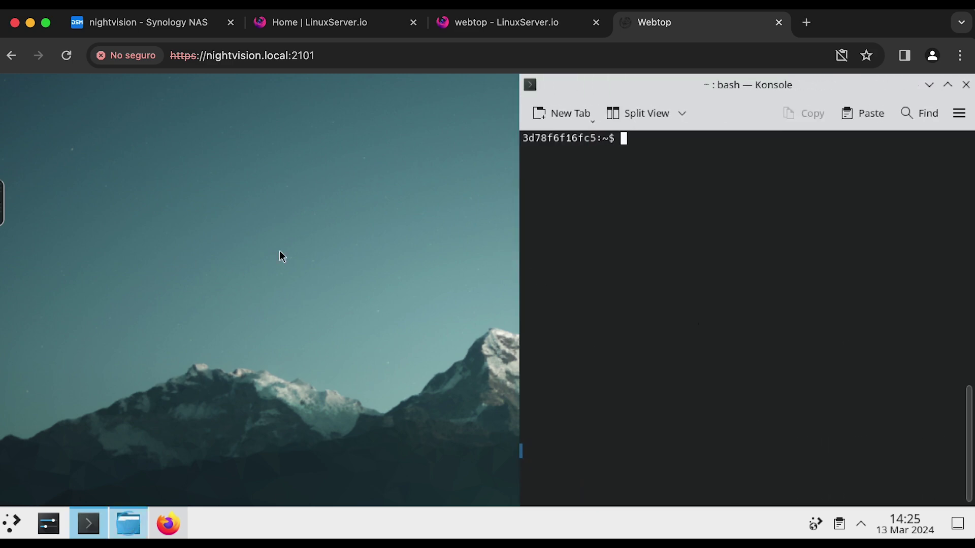
key("super+e")
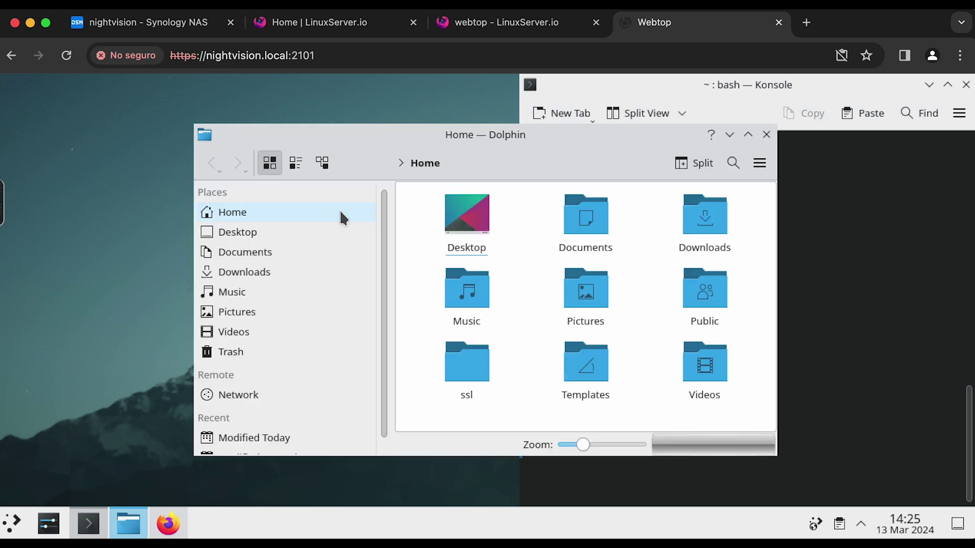
left_click_drag(510, 132, 311, 484)
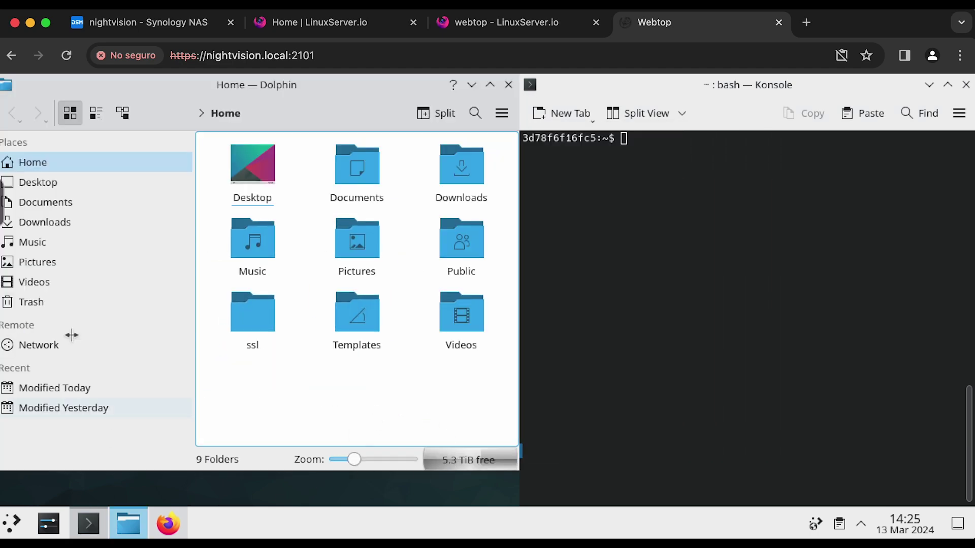
- Run ls and ls -l in Konsole to list the nine Home folders in detail
left_click(696, 247)
type("ls")
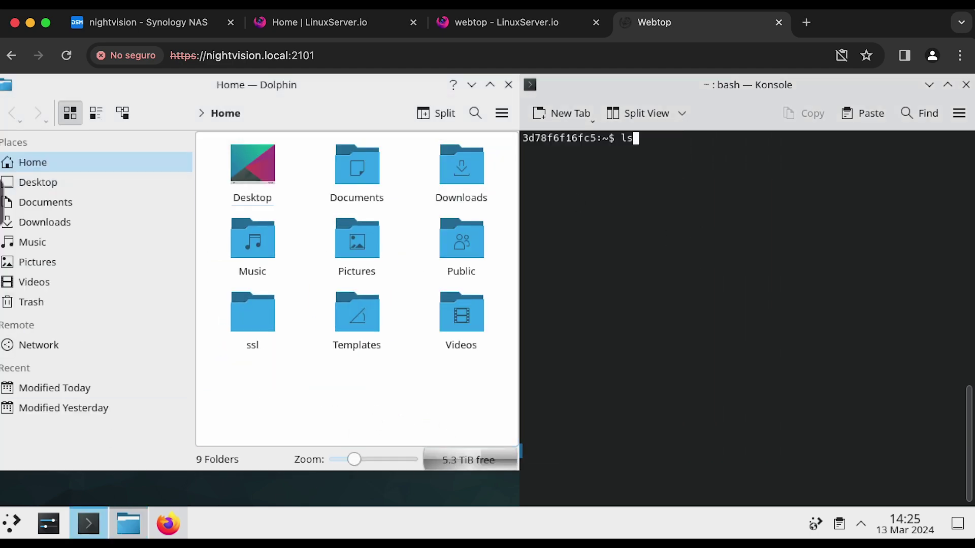
key("Return")
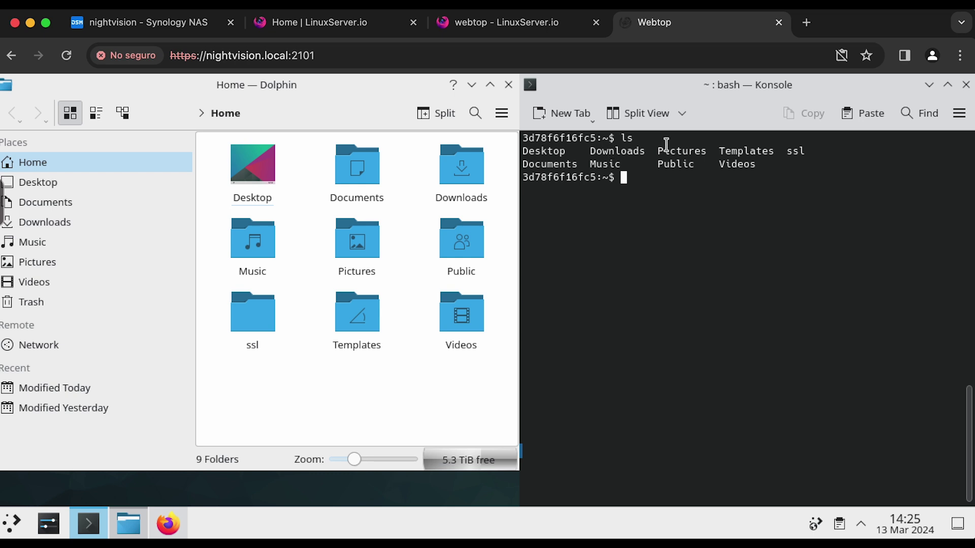
type("ls -a")
key("BackSpace")
type("l")
key("Return")
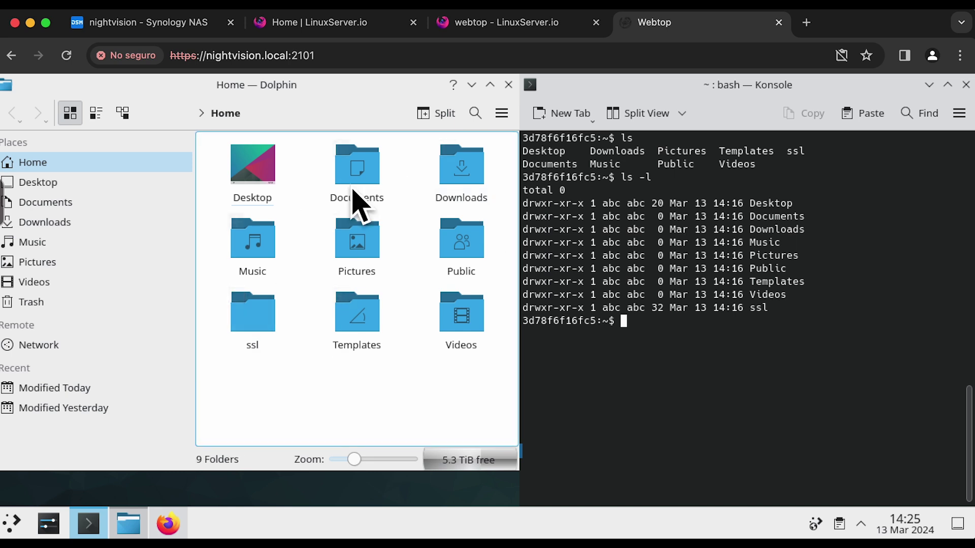
left_click(255, 111)
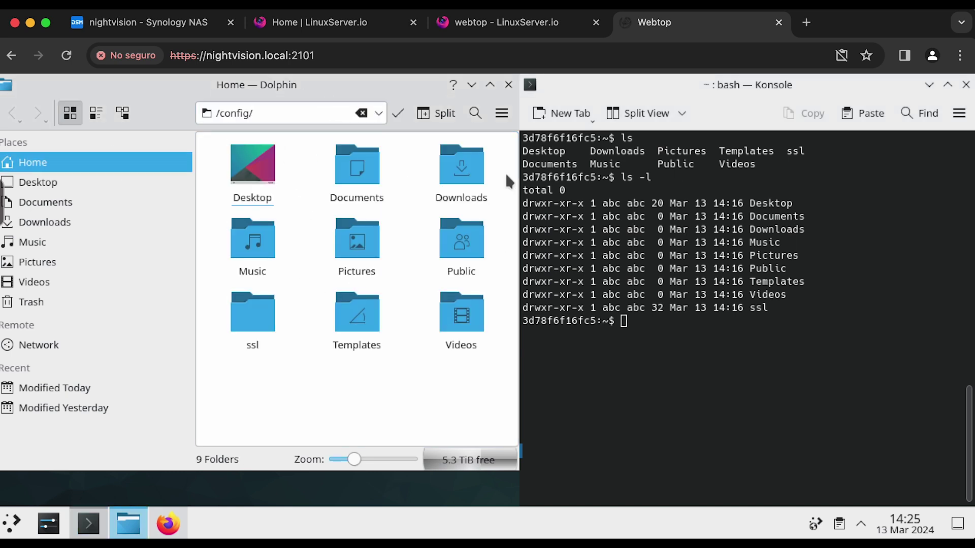
left_click(745, 399)
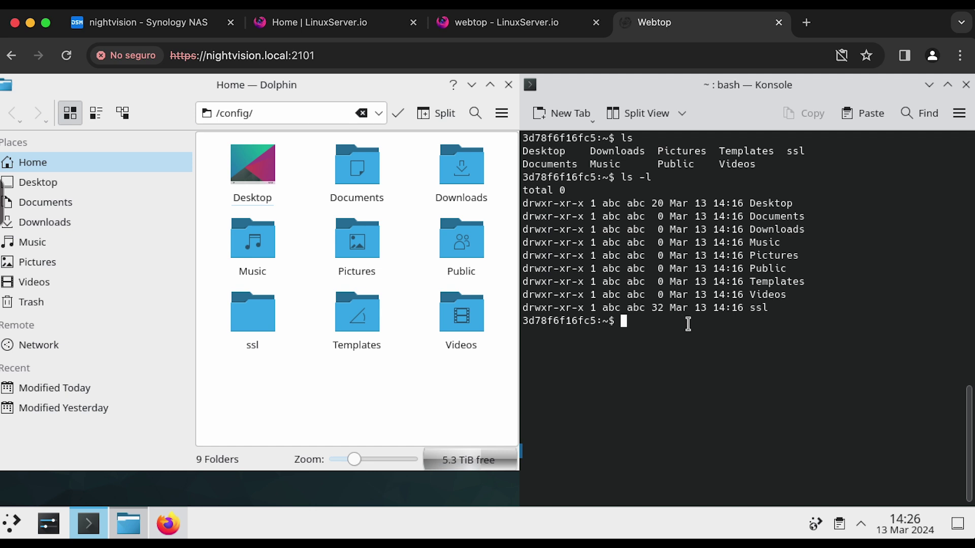
- Create the volumedata21 folder with mkdir and peek into it in Dolphin
type("mkdir volumedata21")
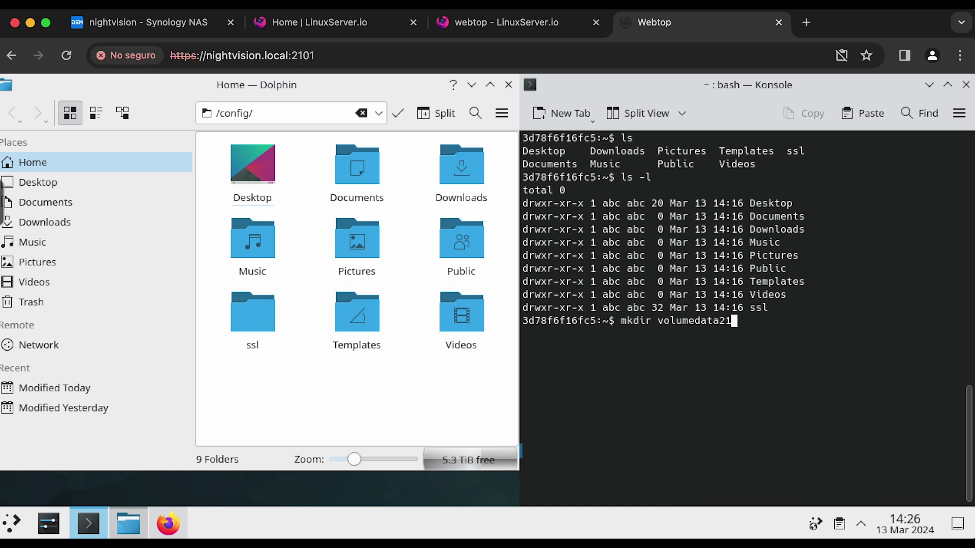
key("Return")
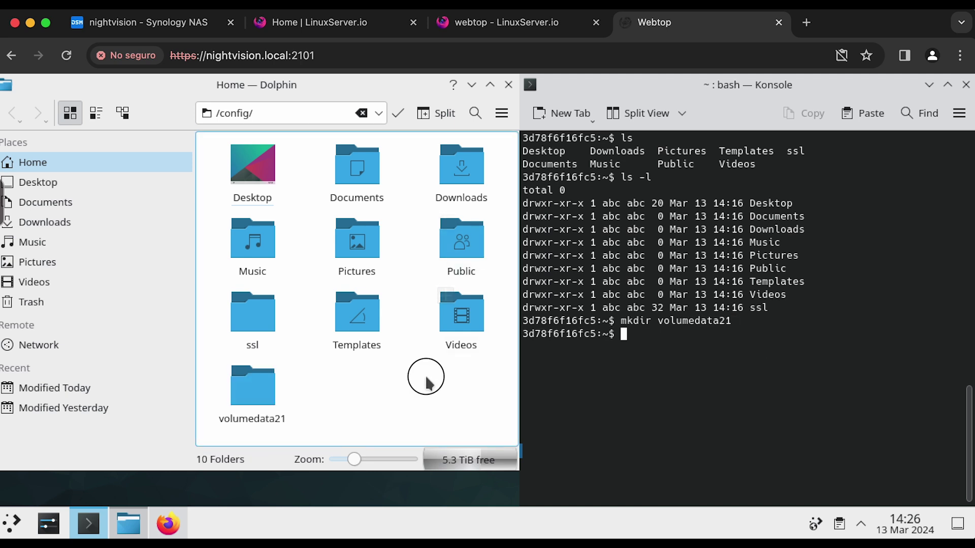
left_click(401, 401)
left_click(261, 387)
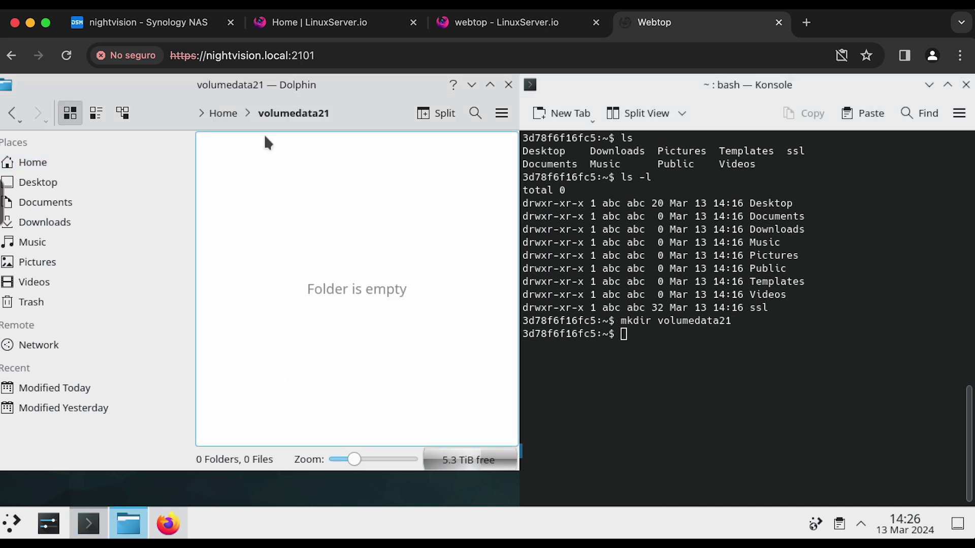
left_click(235, 116)
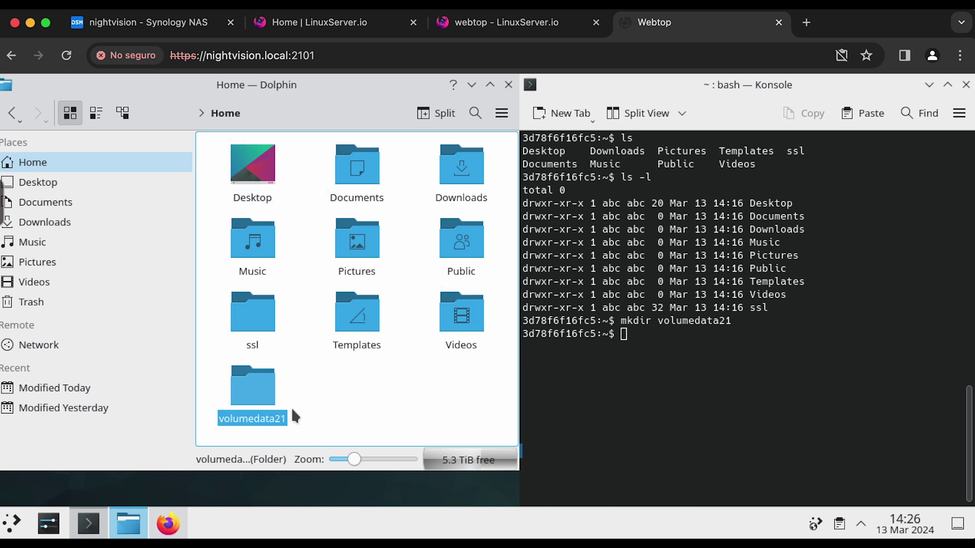
- Change Konsole into volumedata21, list its empty contents, and open it in Dolphin
left_click(384, 410)
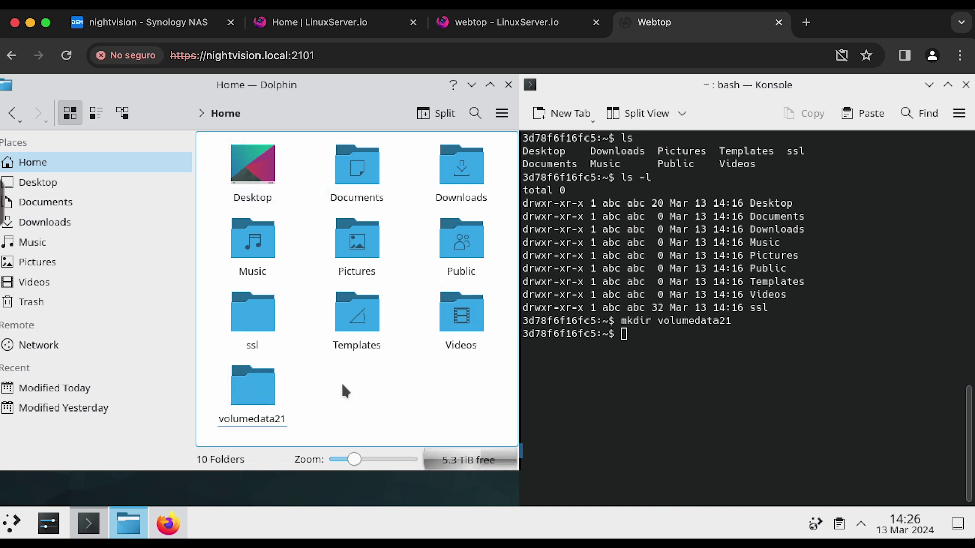
left_click(744, 355)
type("cd ")
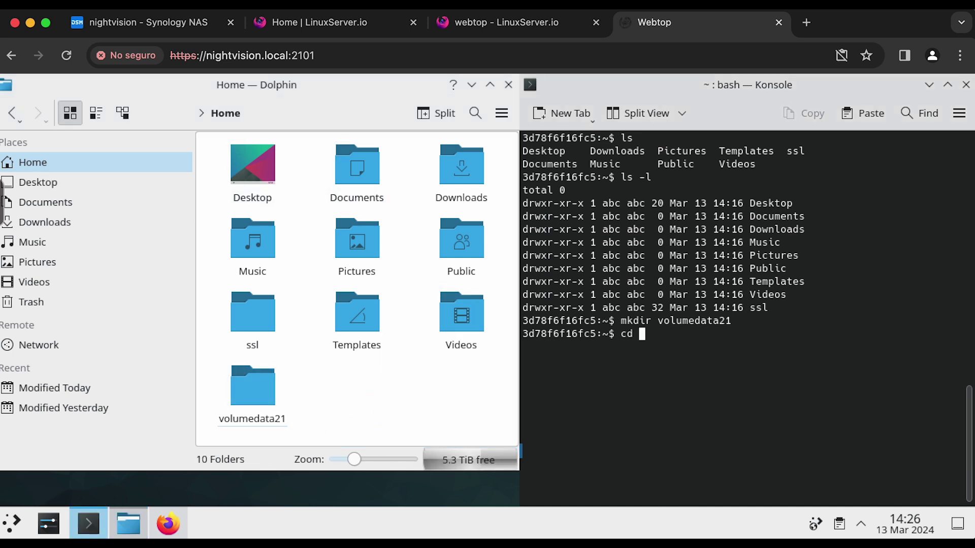
type("volumedata21")
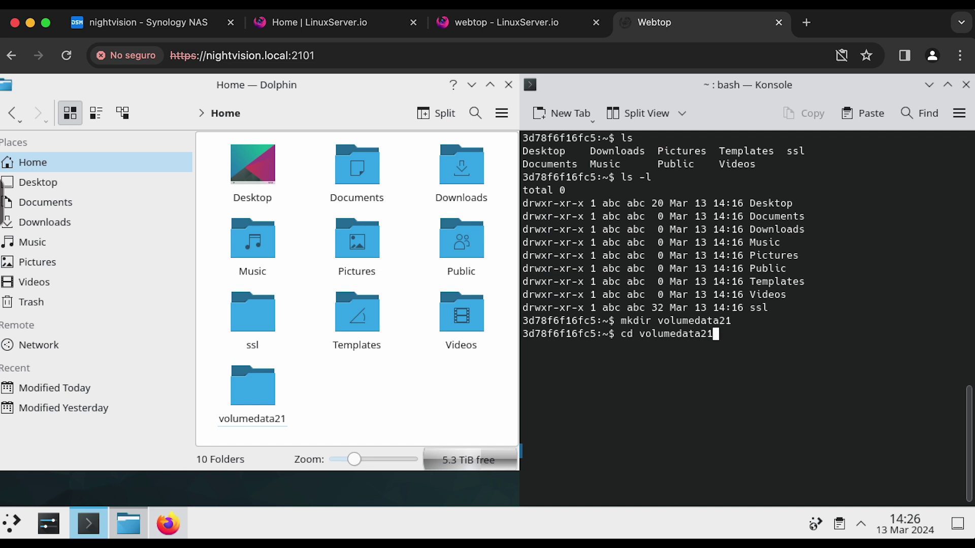
key("Return")
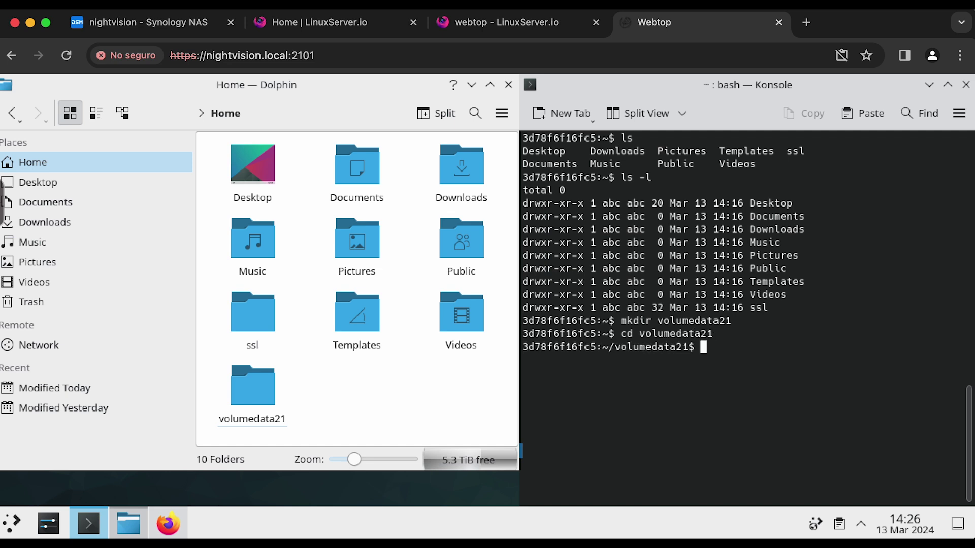
type("ls")
key("Return")
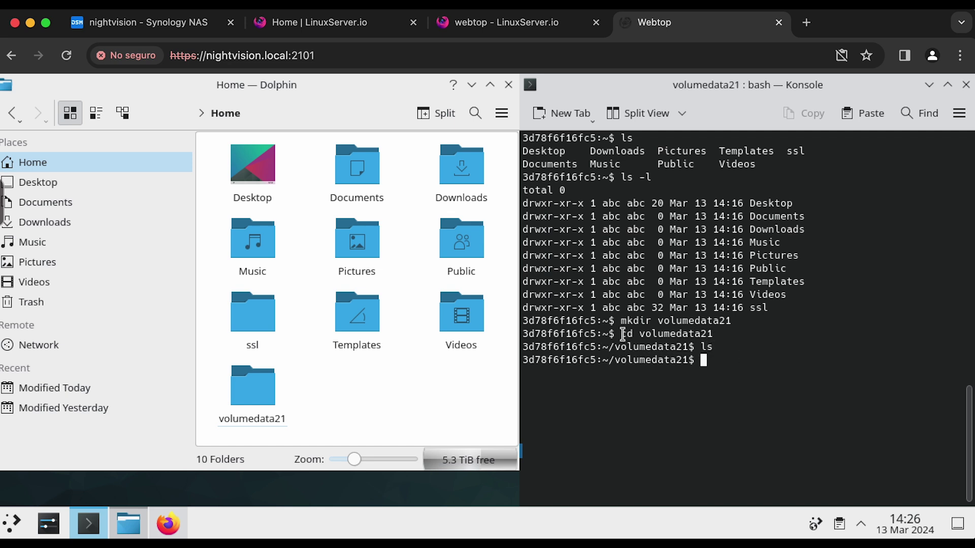
left_click(257, 387)
left_click(733, 394)
- Create linuxylinux.txt in nano containing 'alpine linux is the best' and save it
type("na")
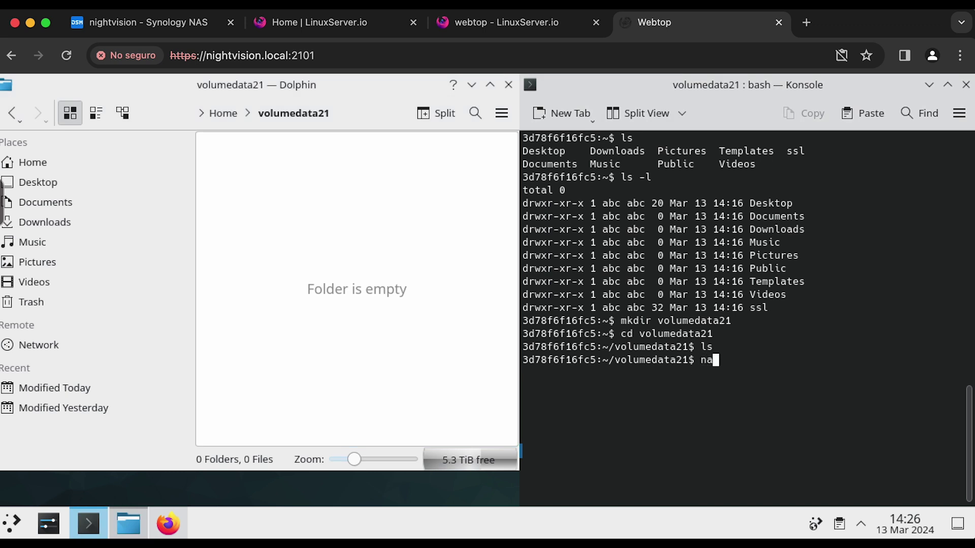
type("no linuxylinux.txt")
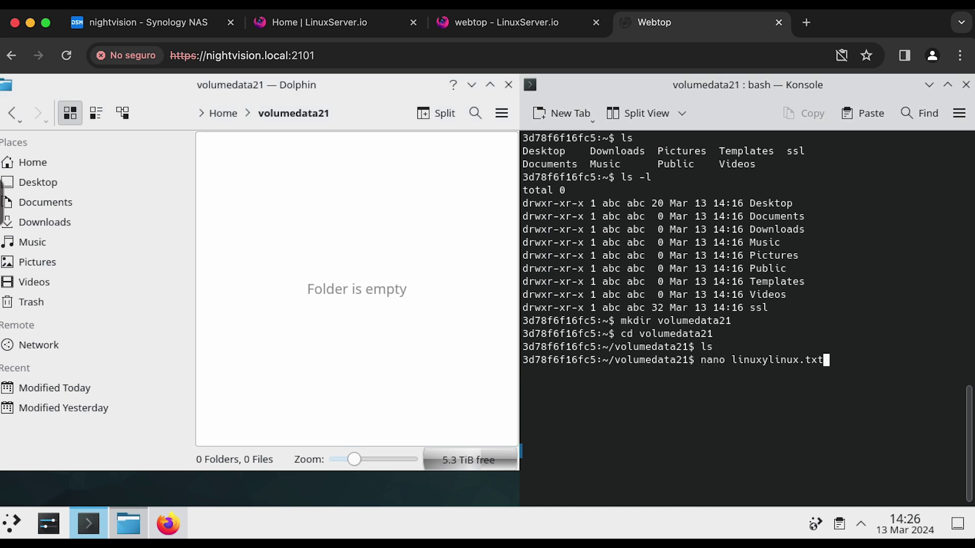
key("Return")
type("alpine ")
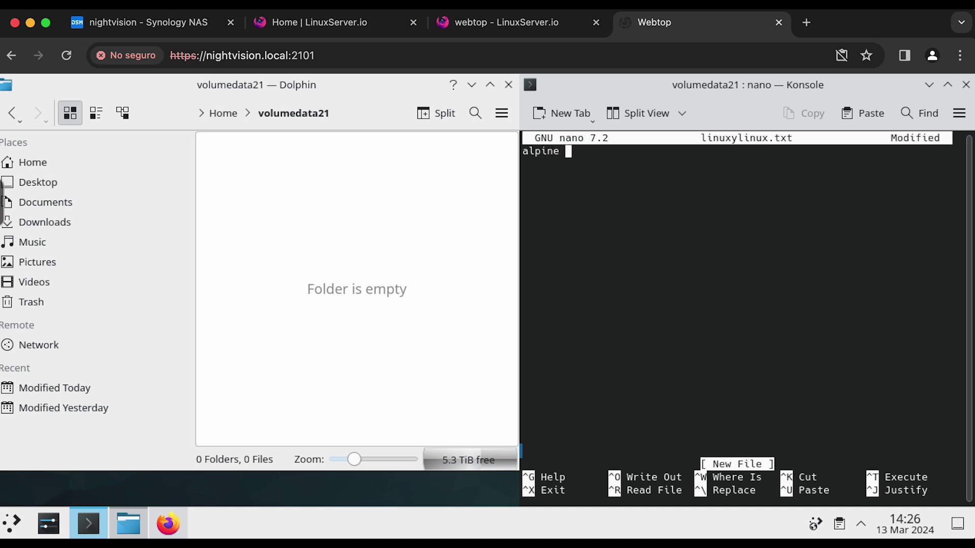
type("linux is the best")
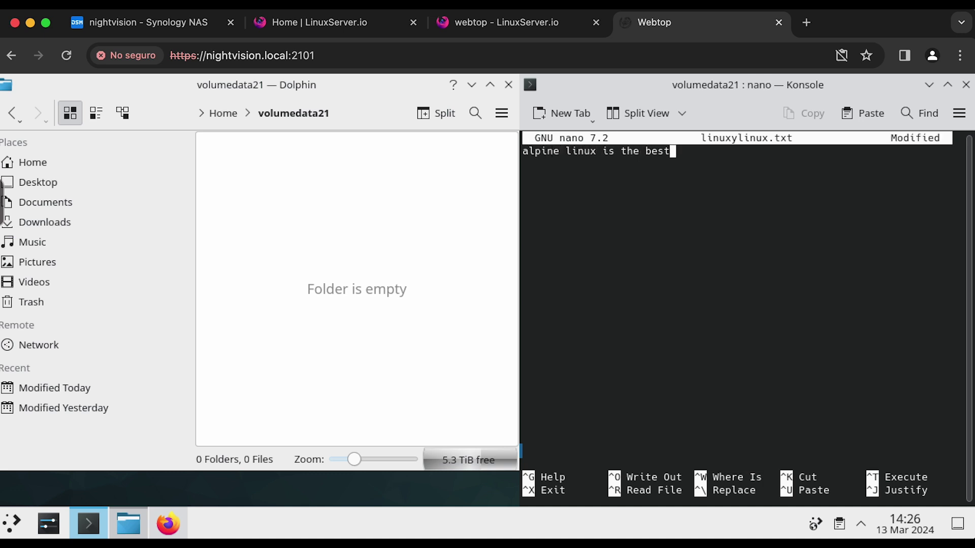
key("ctrl+x")
key("y")
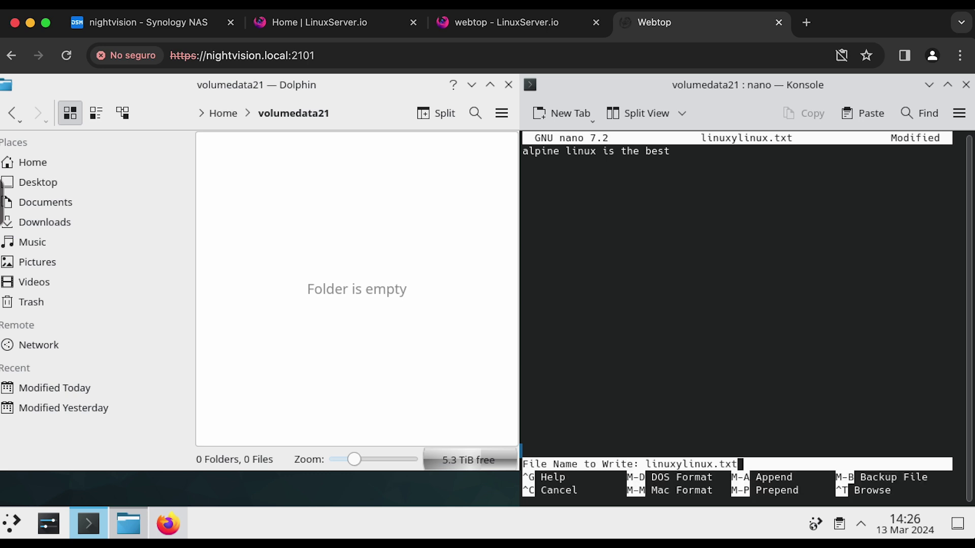
key("Return")
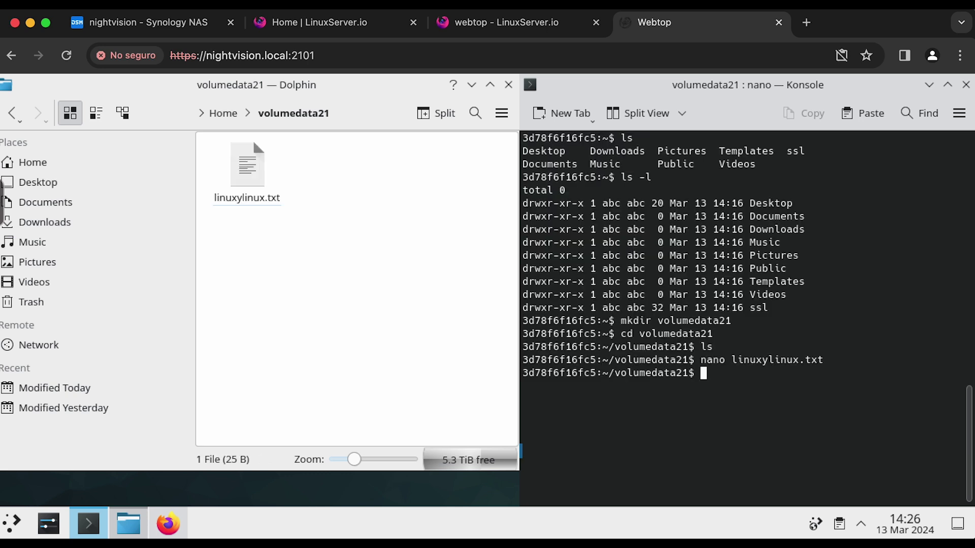
- List volumedata21 to confirm linuxylinux.txt exists, and view the file in Dolphin
type("ls")
key("Return")
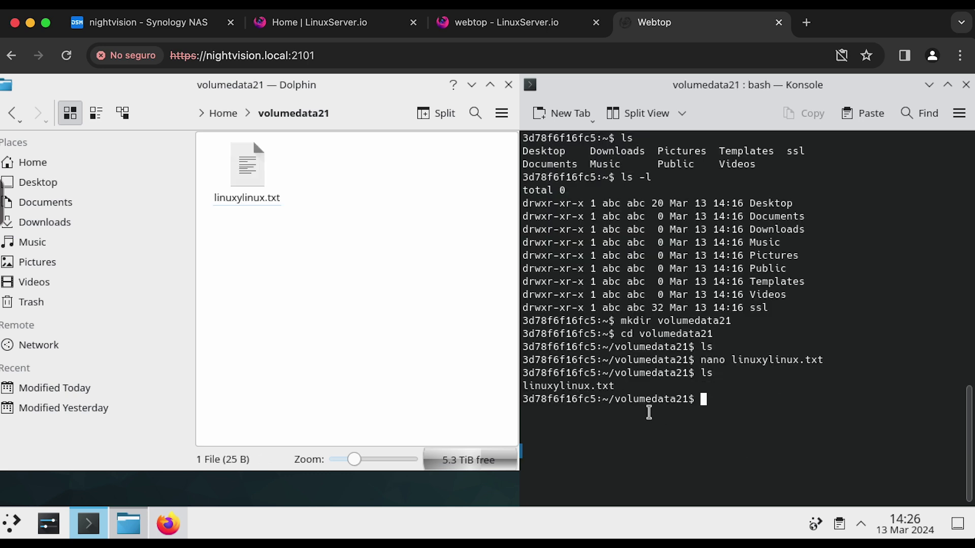
left_click(455, 318)
left_click(248, 166)
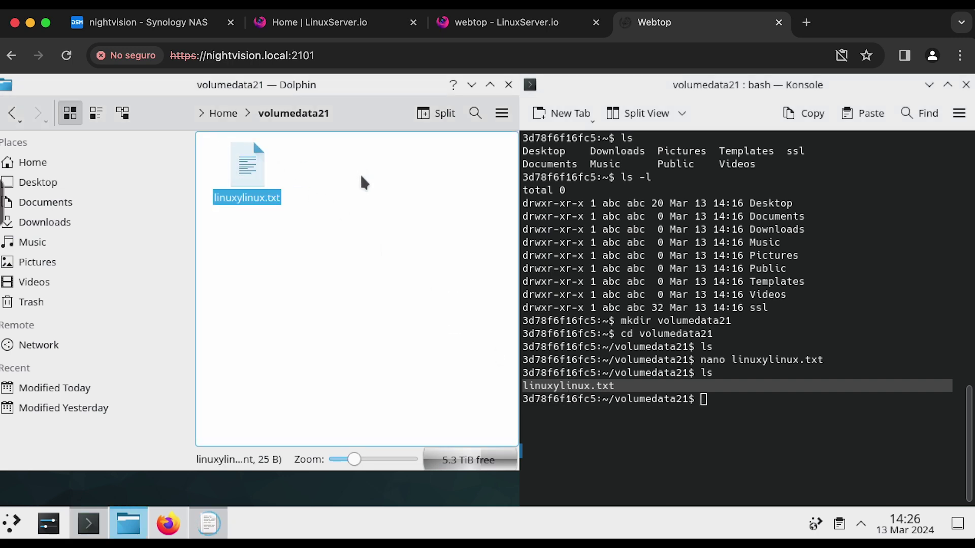
key("ctrl+q")
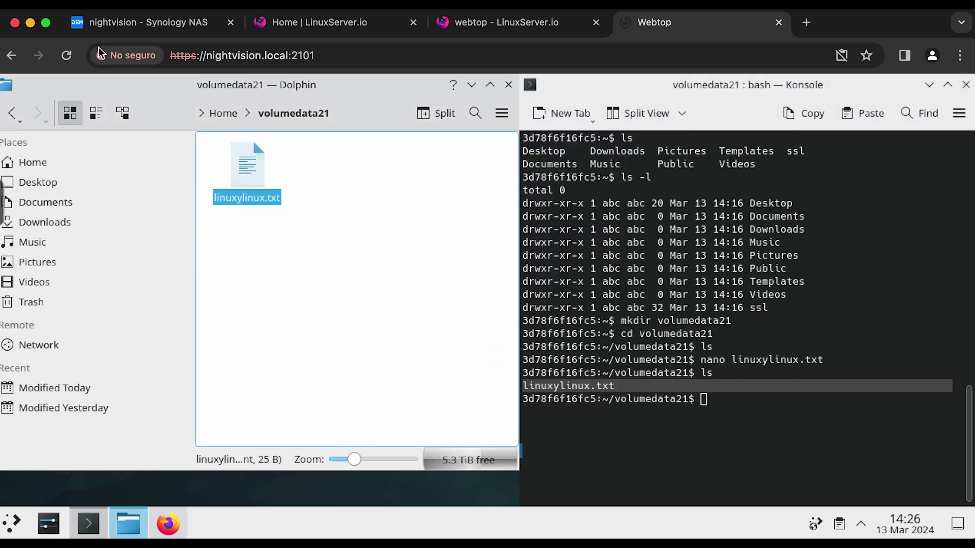
left_click(126, 32)
- Close Container Manager and browse File Station to docker > webtop > webtop-home
left_click_drag(850, 152, 645, 173)
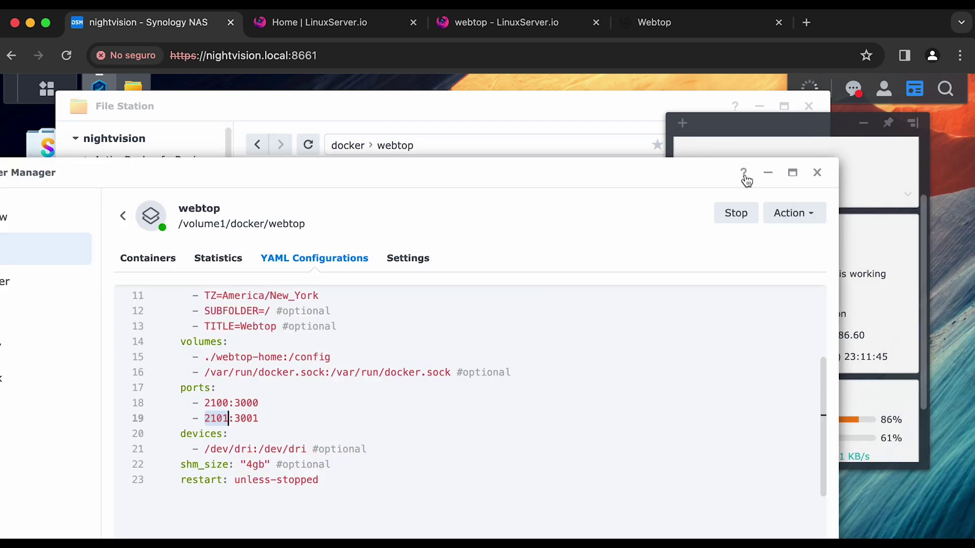
left_click(816, 174)
left_click(583, 113)
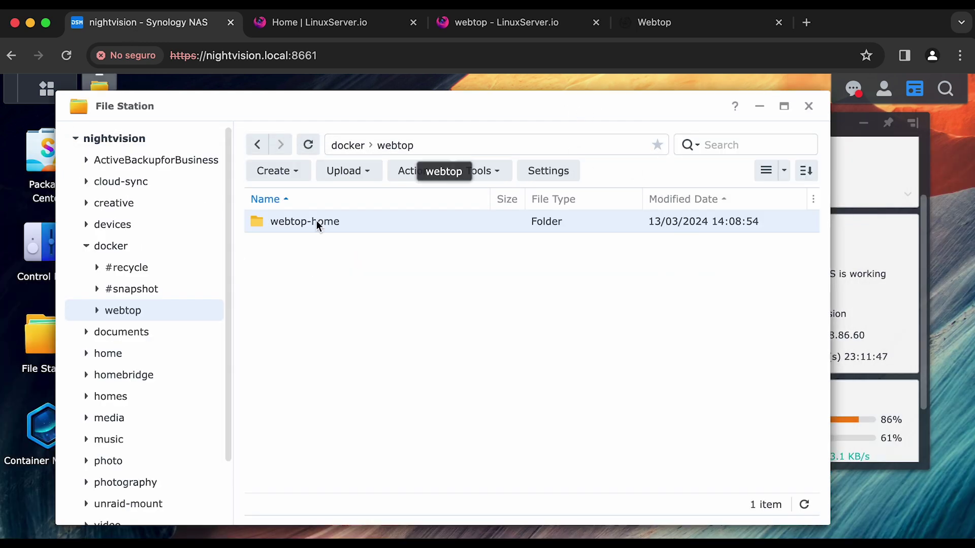
left_click(127, 248)
left_click(159, 311)
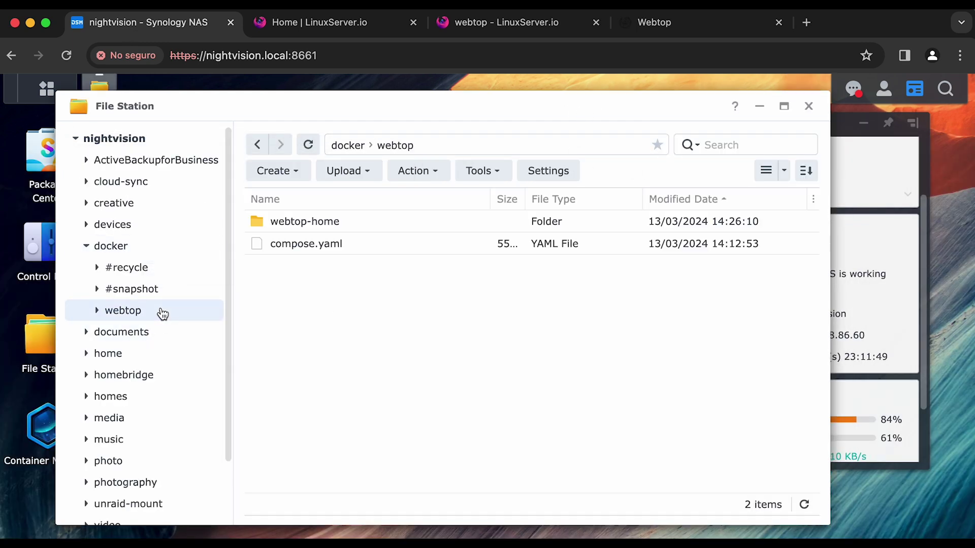
double_click(307, 229)
scroll(470, 334, "down", 3)
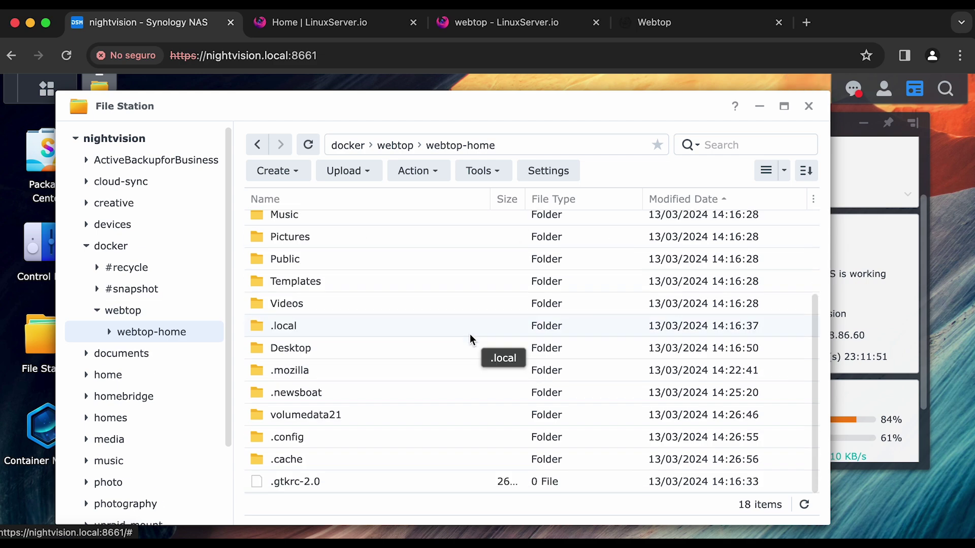
scroll(470, 334, "up", 3)
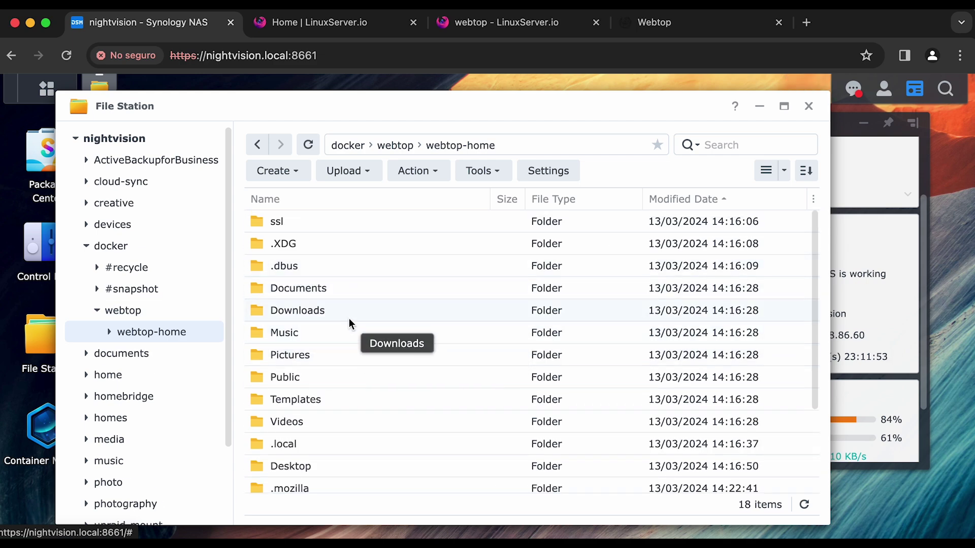
scroll(346, 320, "down", 3)
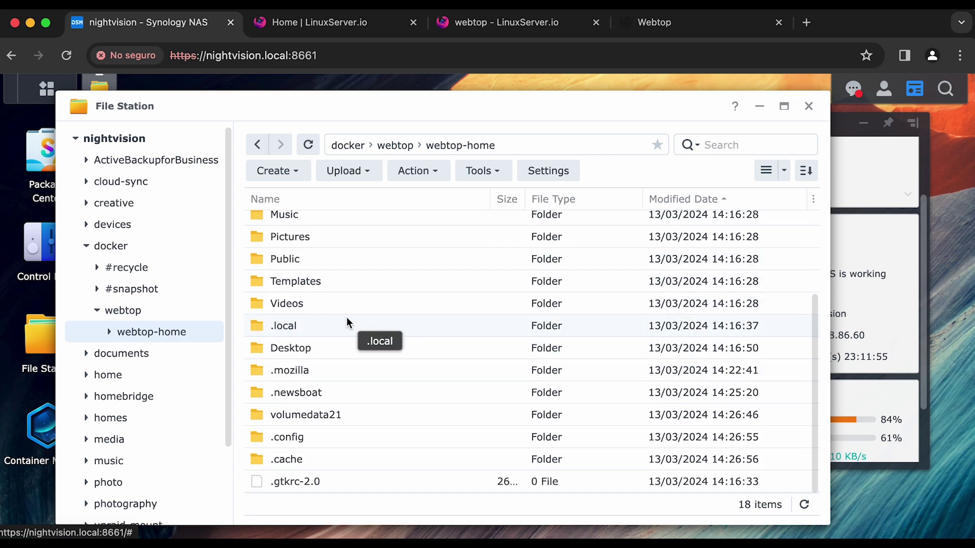
- Open volumedata21's linuxylinux.txt to confirm it reads 'alpine linux is the best', then close File Station
double_click(356, 416)
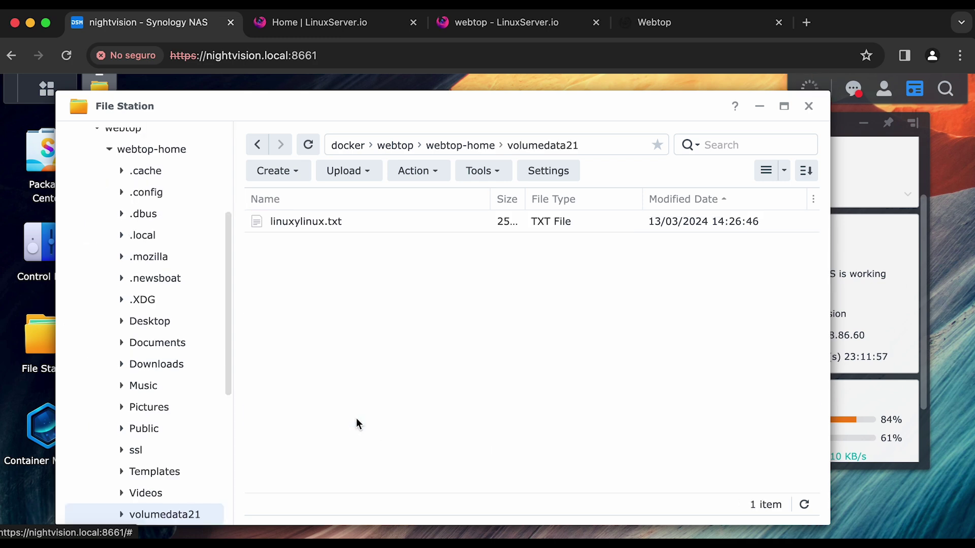
double_click(300, 226)
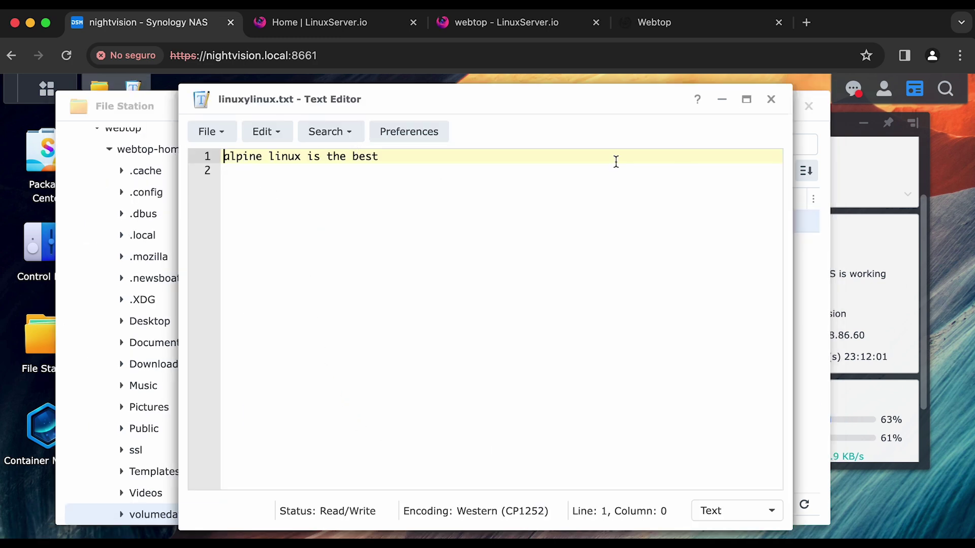
left_click(771, 99)
left_click(451, 292)
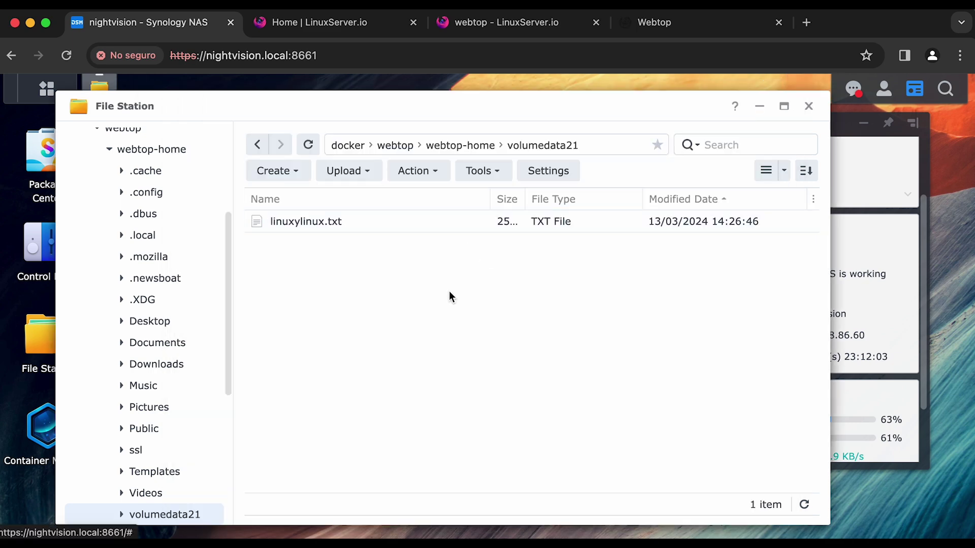
left_click(809, 106)
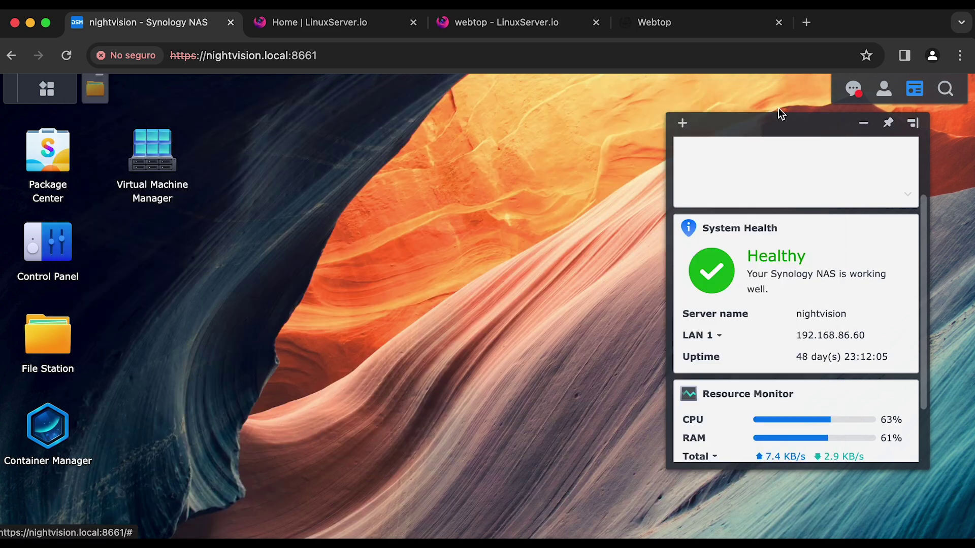
- Return to the Webtop tab and close Dolphin, leaving Konsole at the volumedata21 prompt
left_click(646, 36)
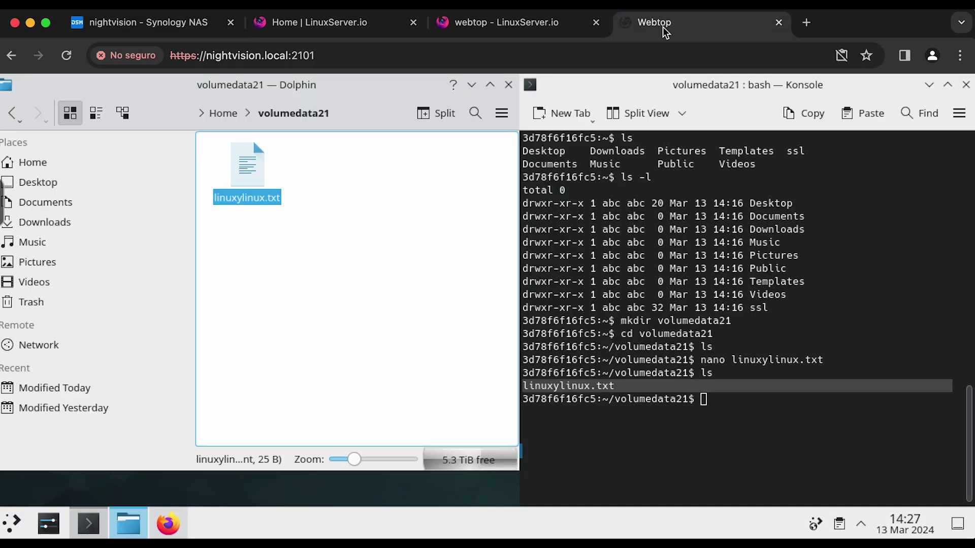
left_click(455, 178)
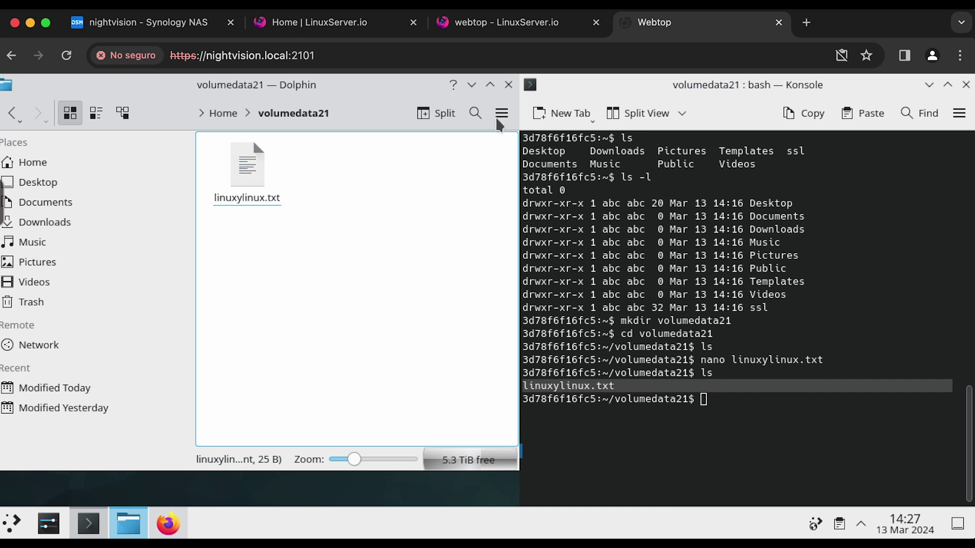
left_click(509, 87)
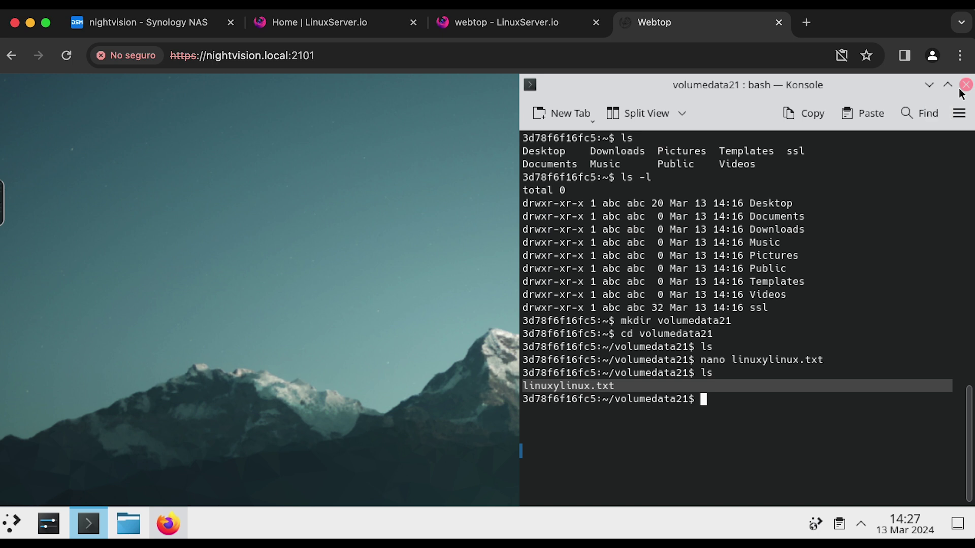
left_click(729, 391)
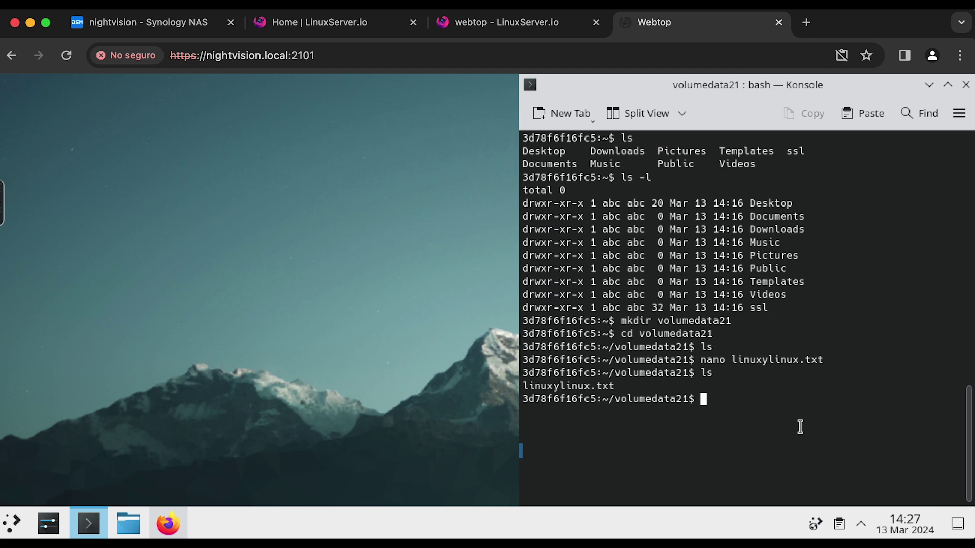
- Run docker ps to show the webtop container on ports 2100 and 2101, and widen Konsole
type("docker ps")
key("Return")
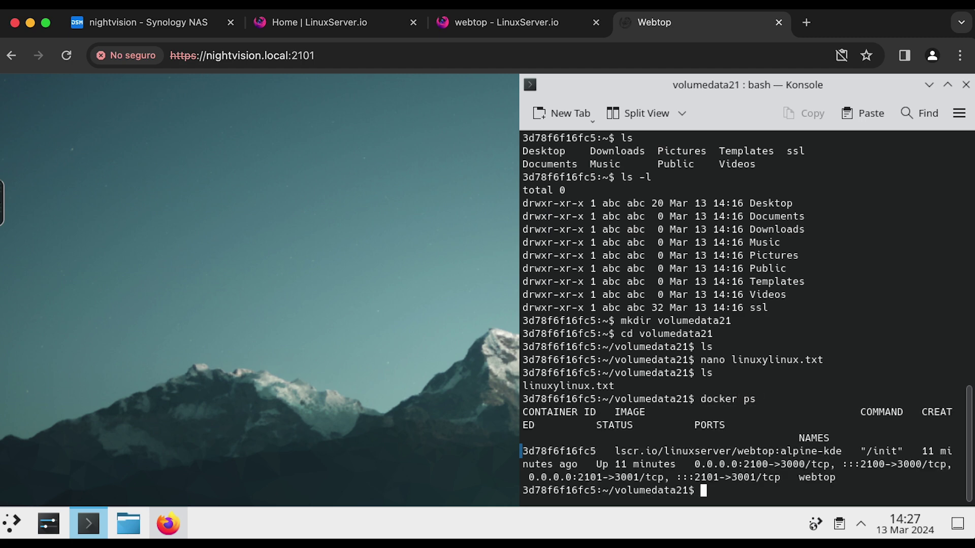
left_click_drag(519, 380, 145, 376)
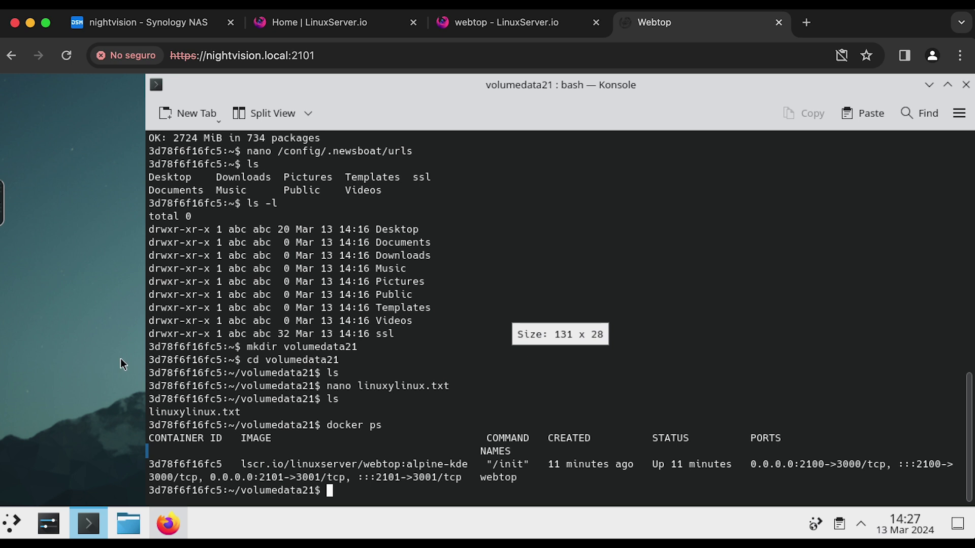